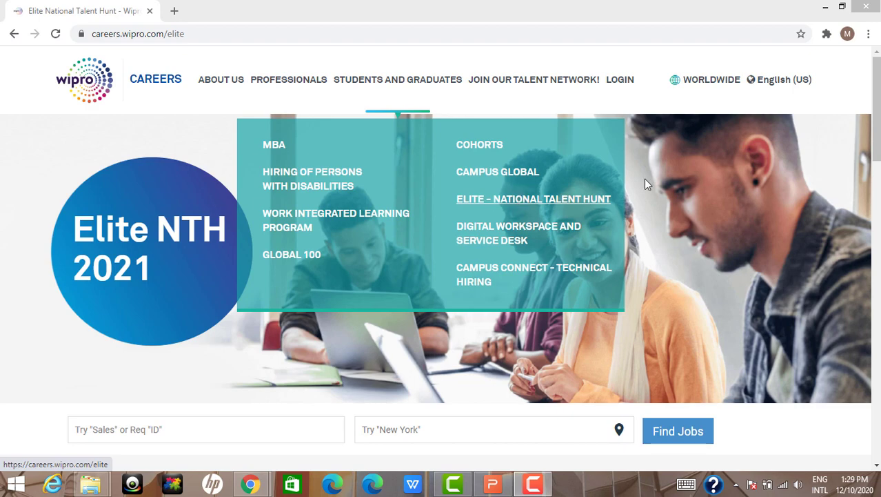
- Scroll past the Selection Process on the Elite NTH 2021 page and open its Apply now posting
scroll(422, 255, "down", 10)
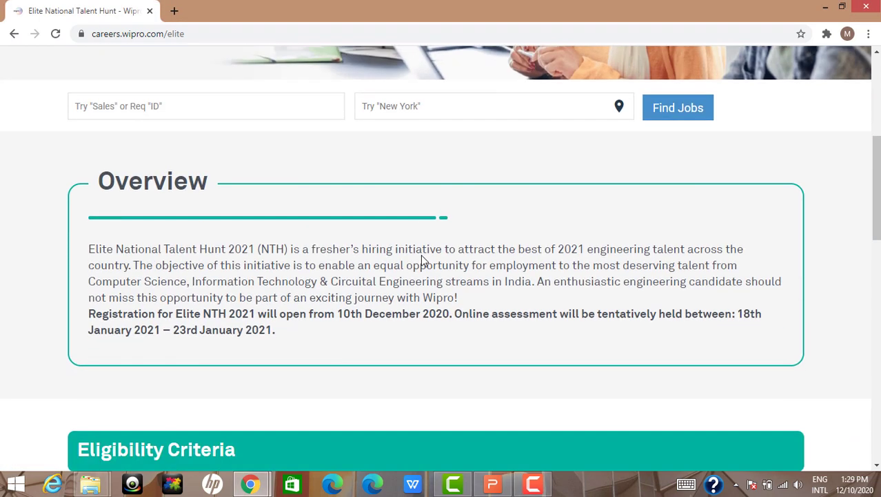
scroll(423, 256, "down", 1)
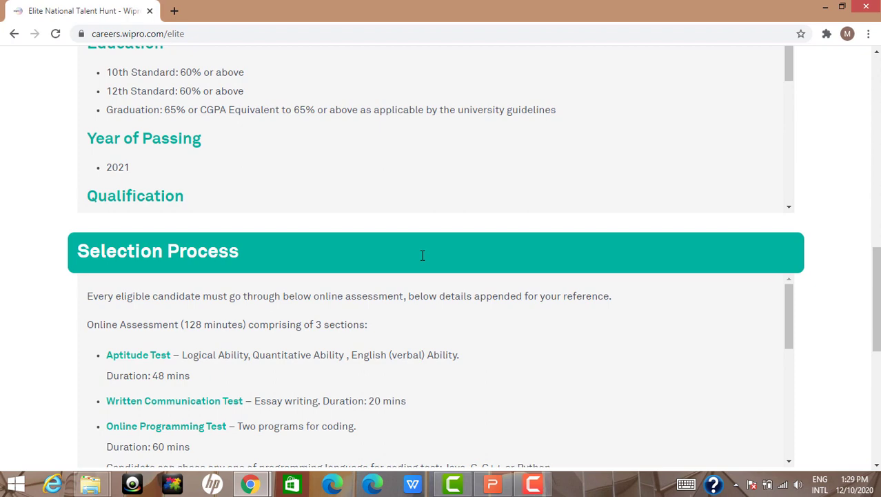
scroll(423, 255, "down", 3)
scroll(604, 182, "down", 1)
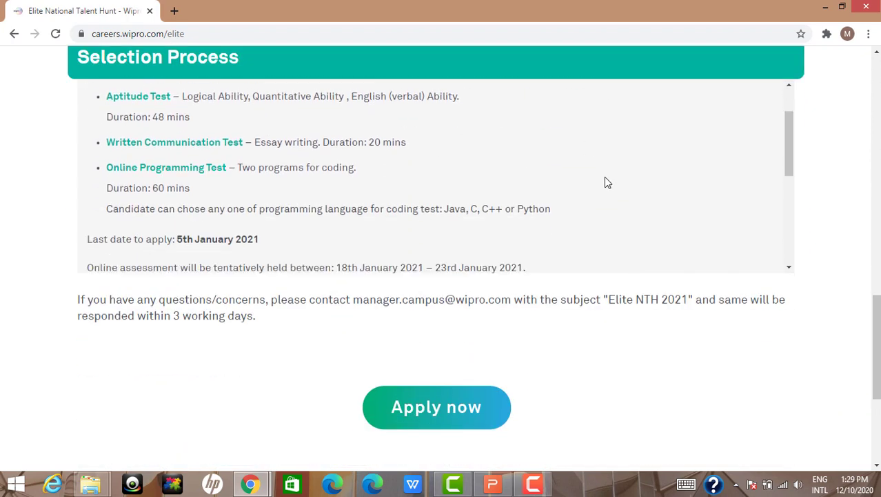
scroll(604, 180, "down", 2)
scroll(124, 311, "down", 3)
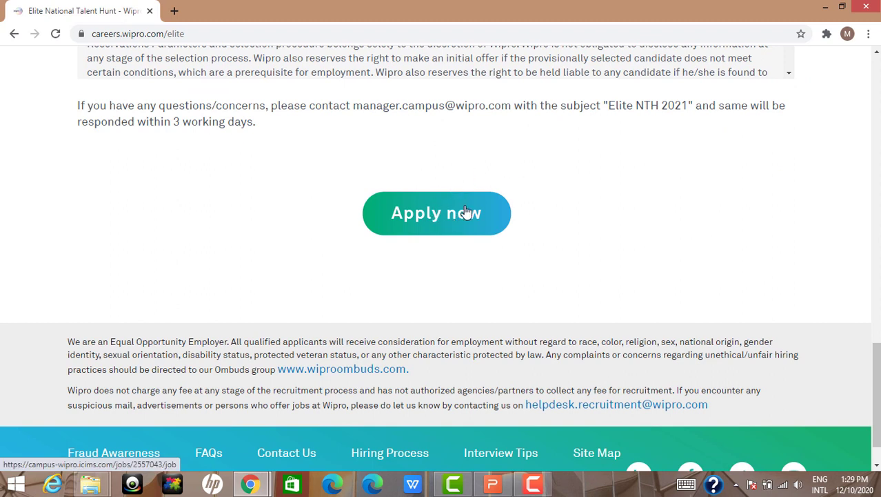
left_click(431, 224)
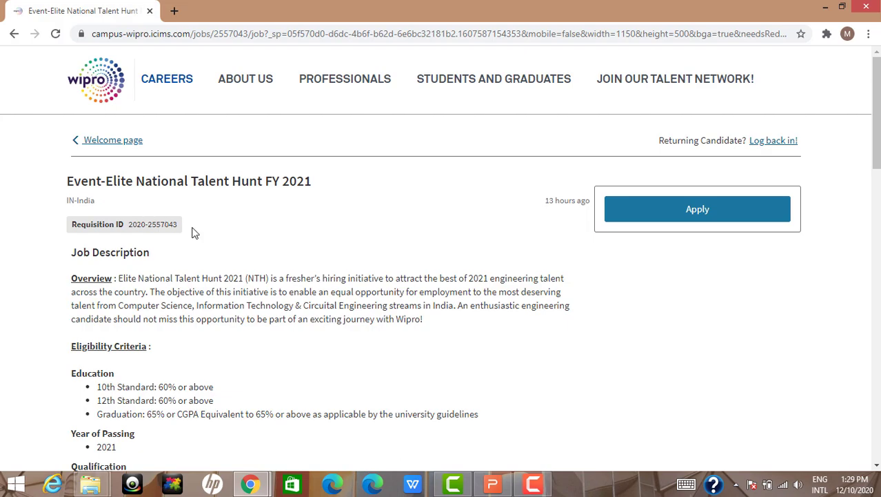
- Open the Event-Elite National Talent Hunt posting's Application FAQs link in a new browser tab
scroll(258, 229, "down", 3)
scroll(258, 229, "down", 9)
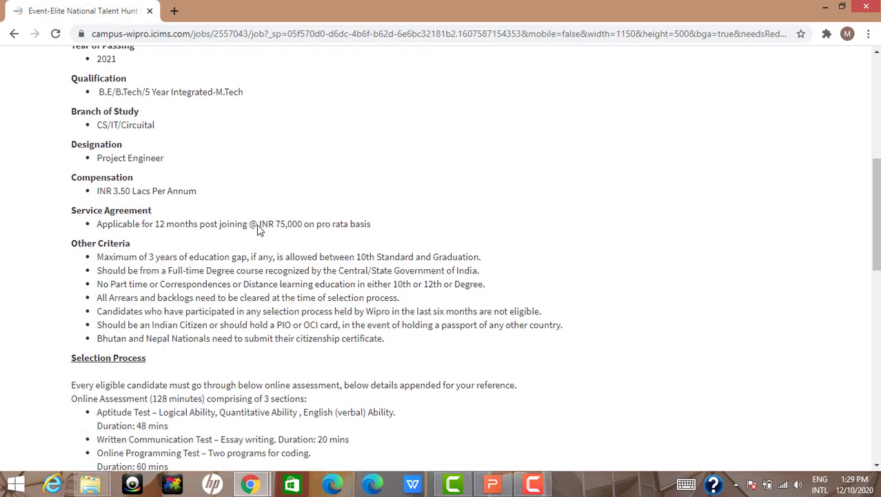
scroll(258, 228, "up", 13)
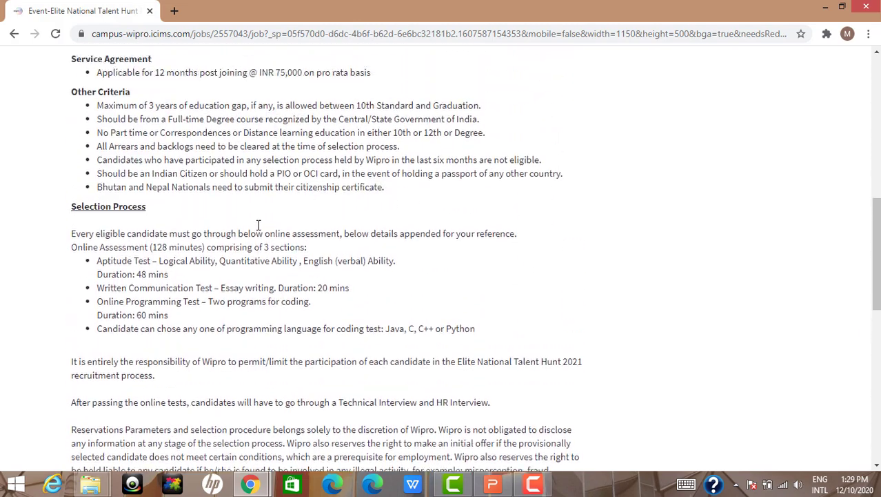
scroll(183, 323, "down", 3)
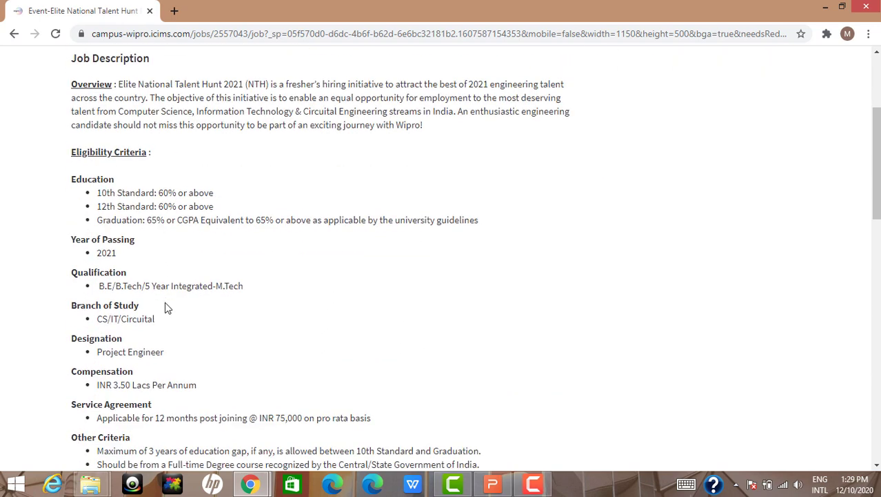
scroll(176, 354, "down", 4)
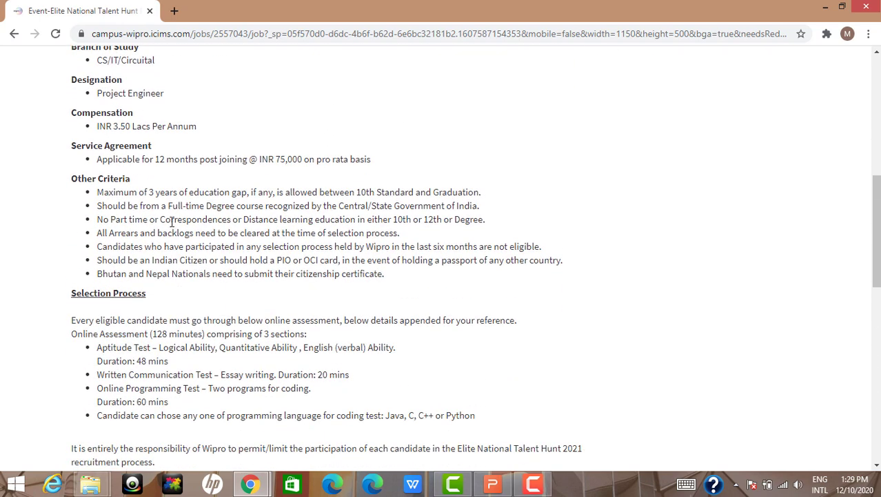
scroll(165, 270, "down", 2)
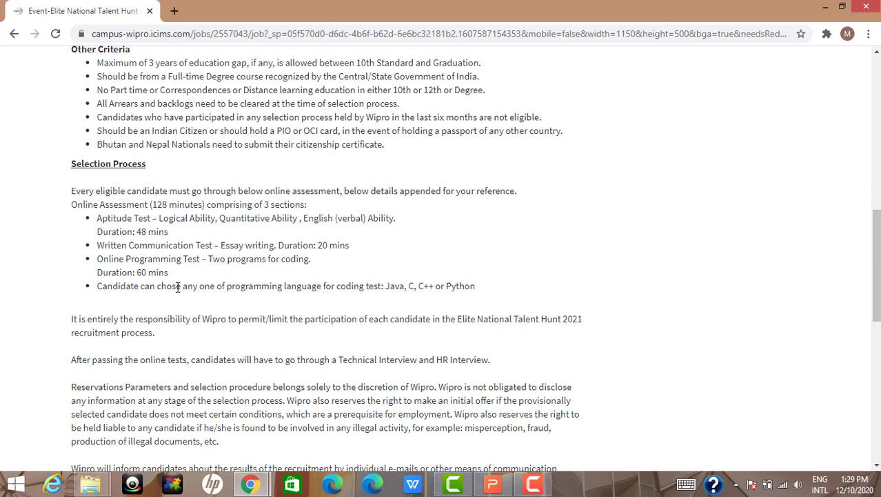
scroll(177, 287, "down", 5)
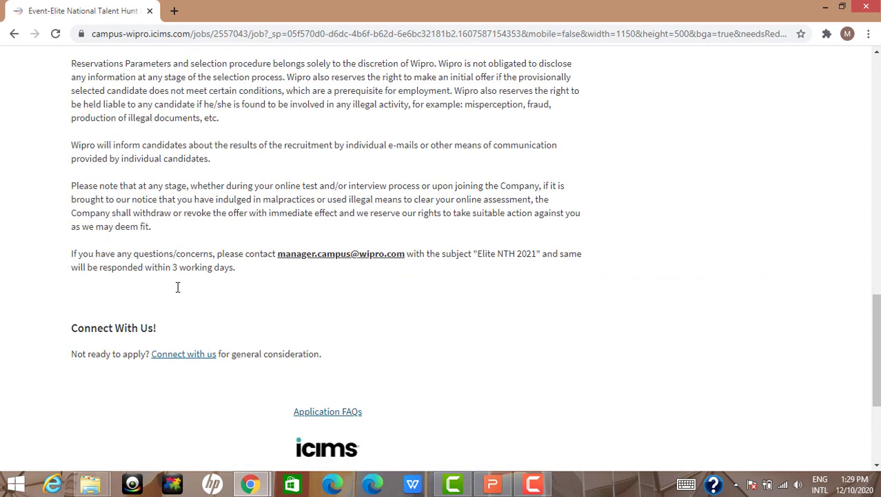
scroll(444, 328, "down", 3)
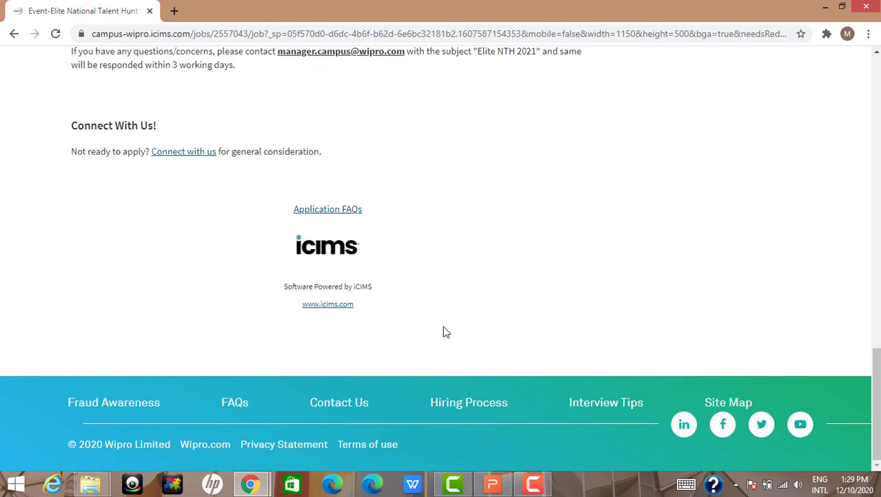
right_click(328, 211)
left_click(338, 220)
- Read the Candidate FAQ answer on resetting a forgotten password, then return to the job posting tab
scroll(542, 231, "up", 20)
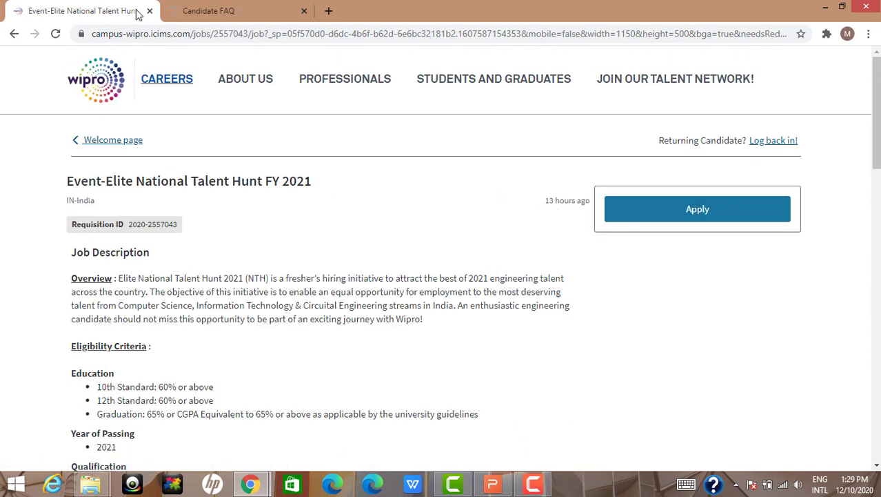
left_click(238, 8)
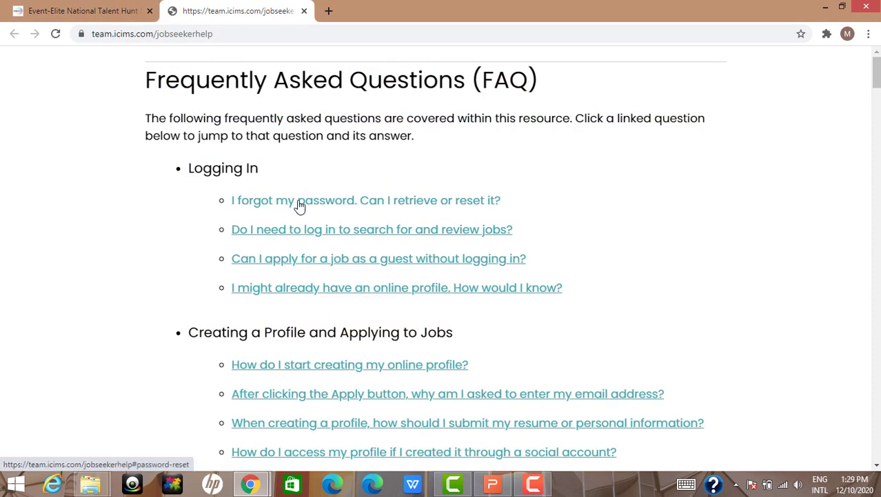
scroll(334, 311, "down", 4)
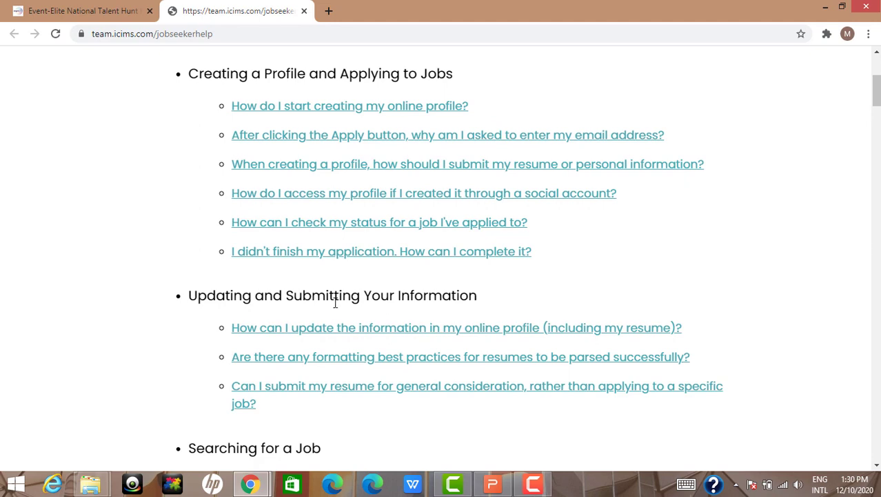
scroll(336, 304, "down", 8)
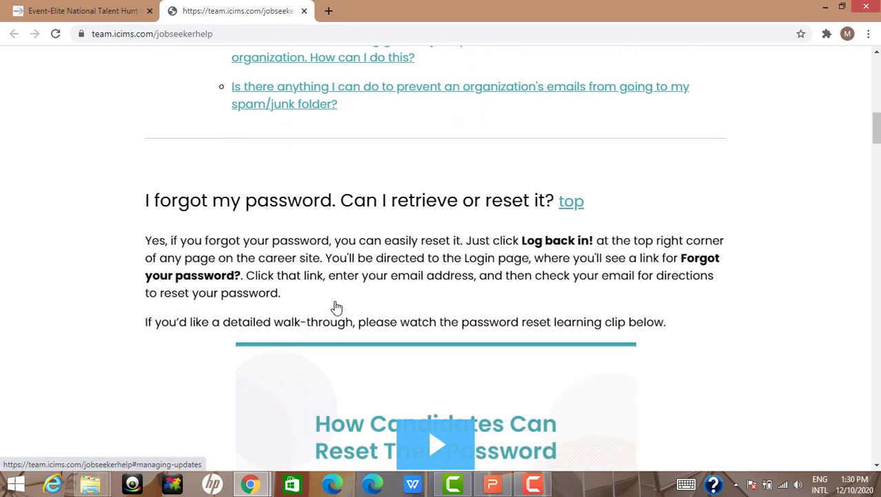
left_click(69, 11)
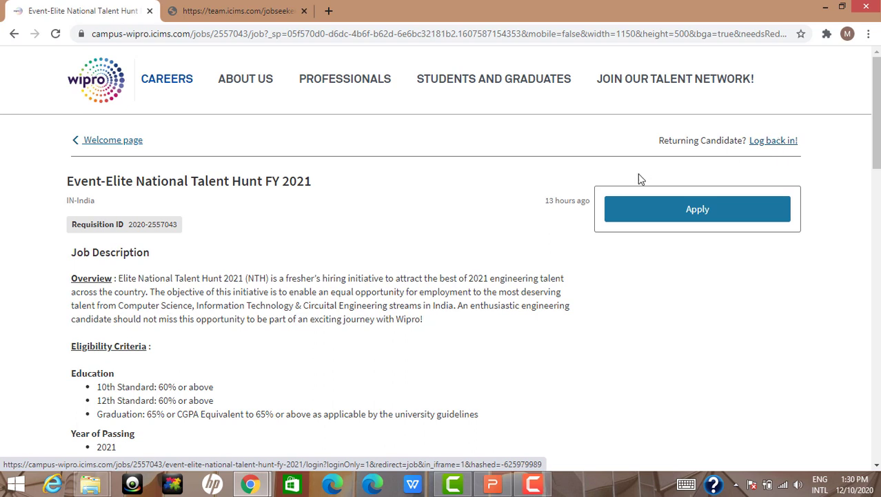
- Start the Elite National Talent Hunt application and enter the candidate's email address
left_click(690, 217)
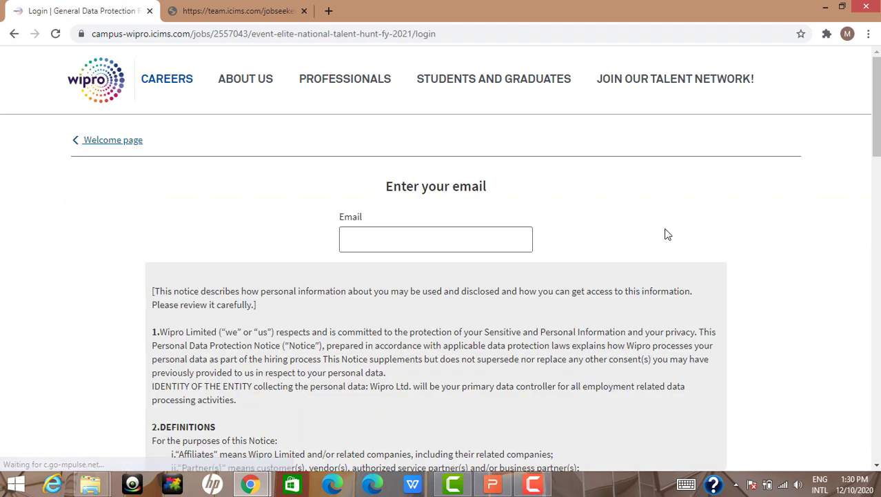
left_click(412, 242)
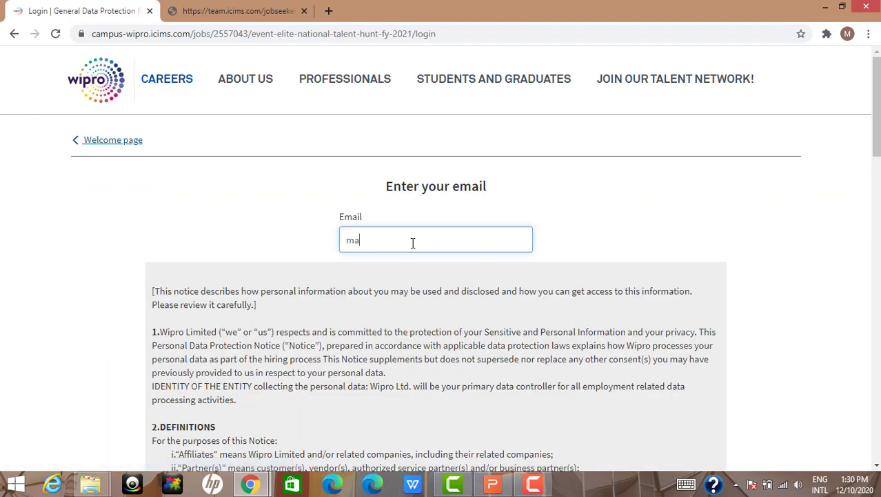
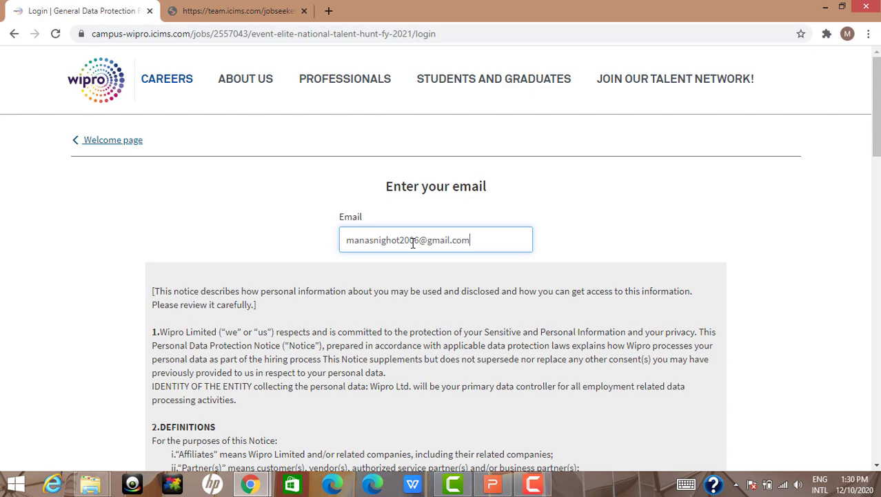
left_click(417, 319)
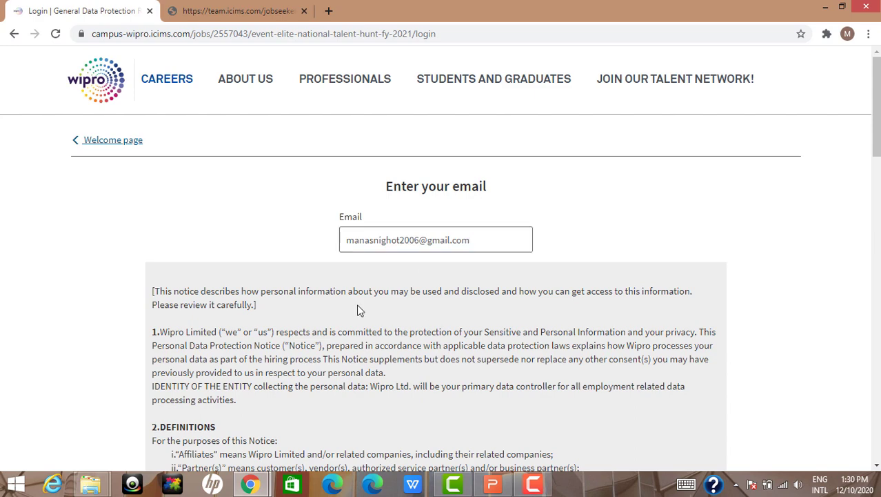
- Scroll through the privacy notice and continue to the next step
scroll(359, 310, "down", 3)
scroll(405, 333, "down", 2)
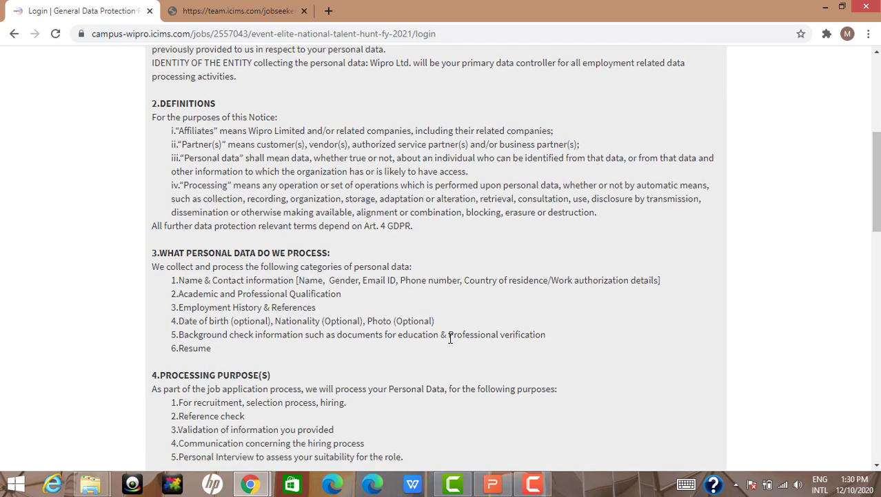
scroll(500, 351, "down", 2)
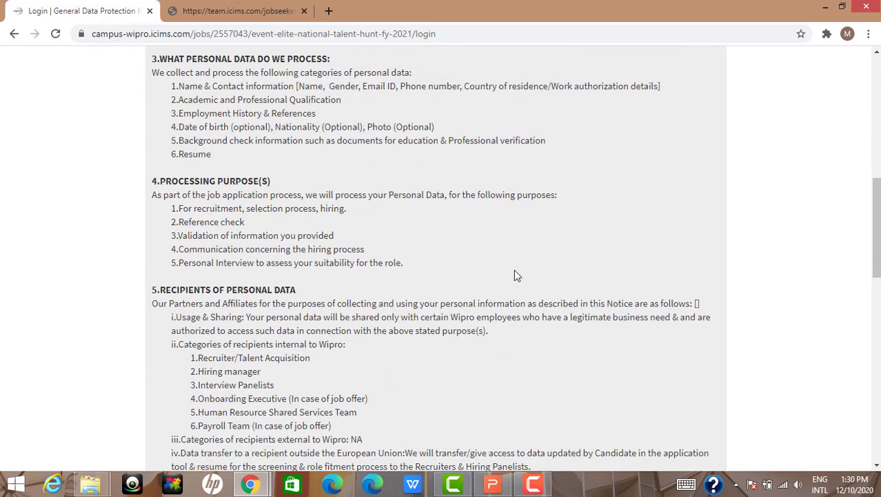
scroll(515, 271, "down", 9)
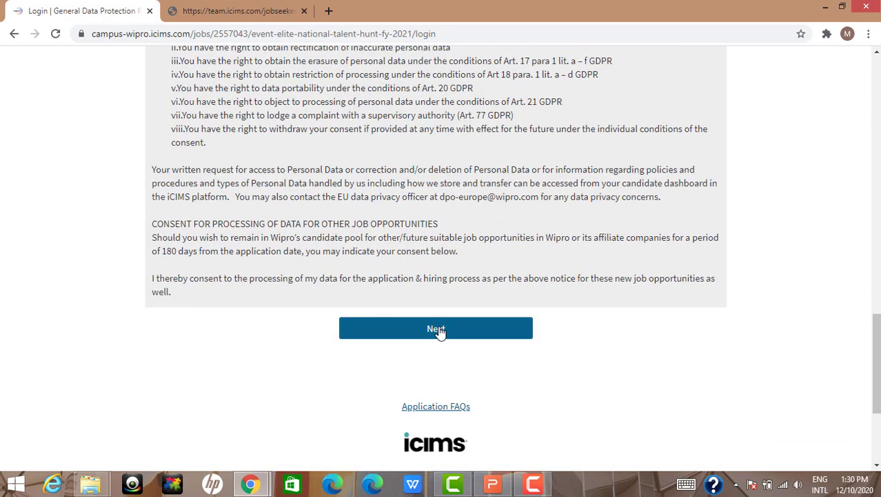
left_click(441, 329)
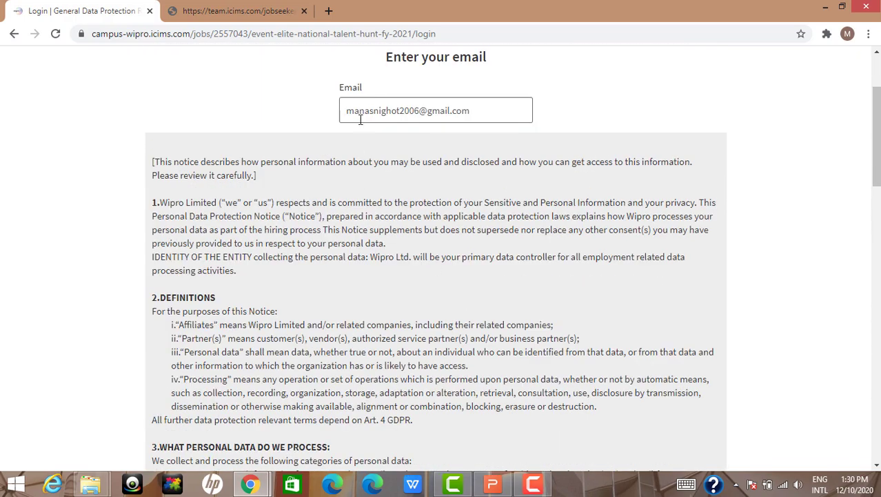
- Review the GDPR consent notice to the bottom and submit it with Next
scroll(511, 280, "down", 16)
scroll(464, 253, "up", 8)
scroll(408, 249, "up", 10)
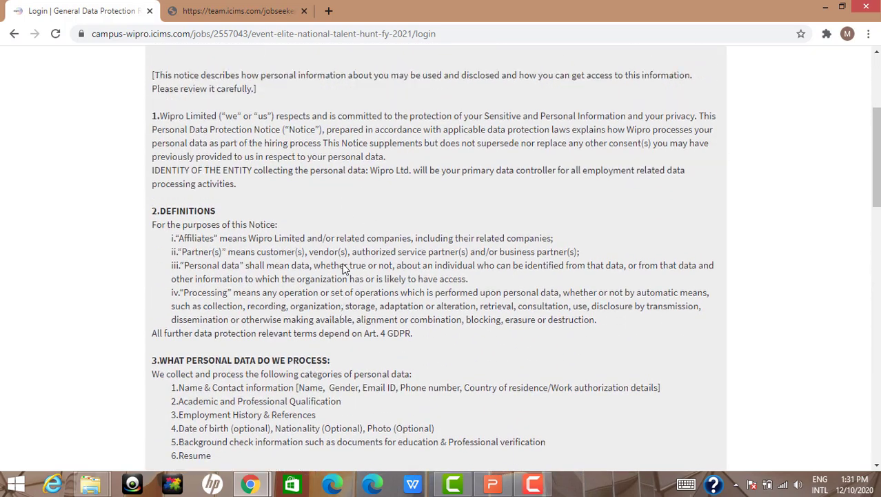
scroll(339, 255, "down", 12)
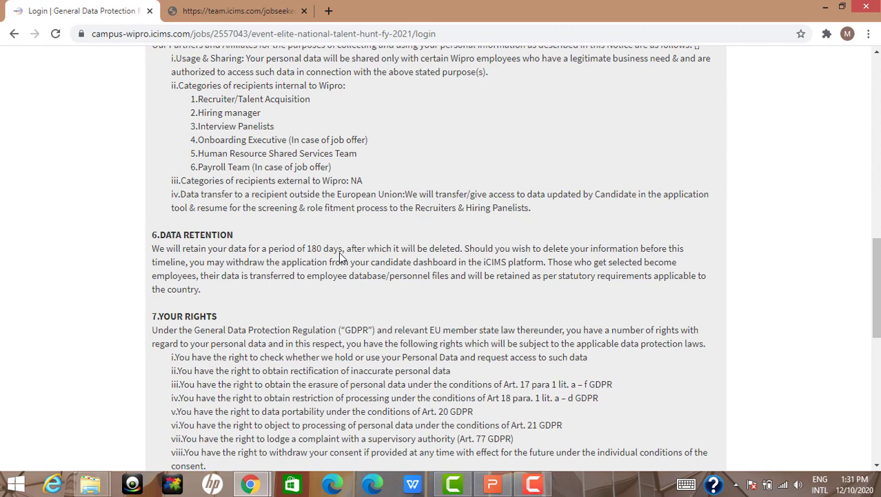
scroll(338, 252, "down", 3)
scroll(341, 253, "down", 1)
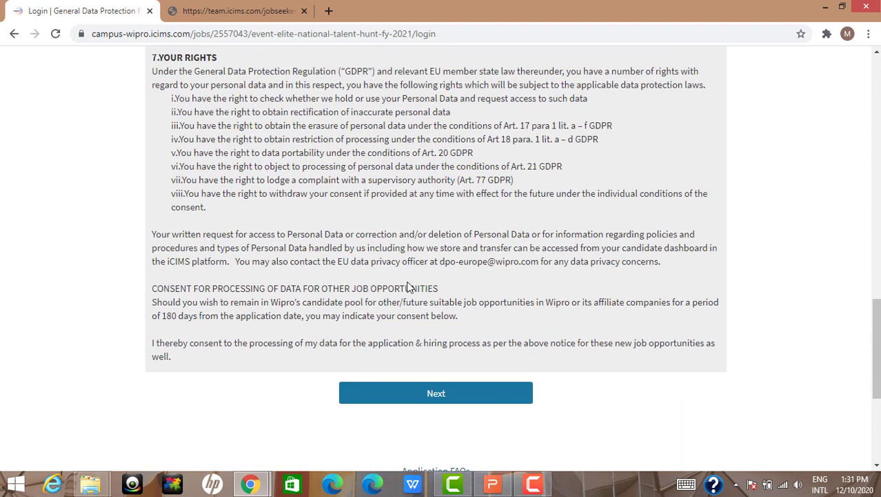
left_click(445, 392)
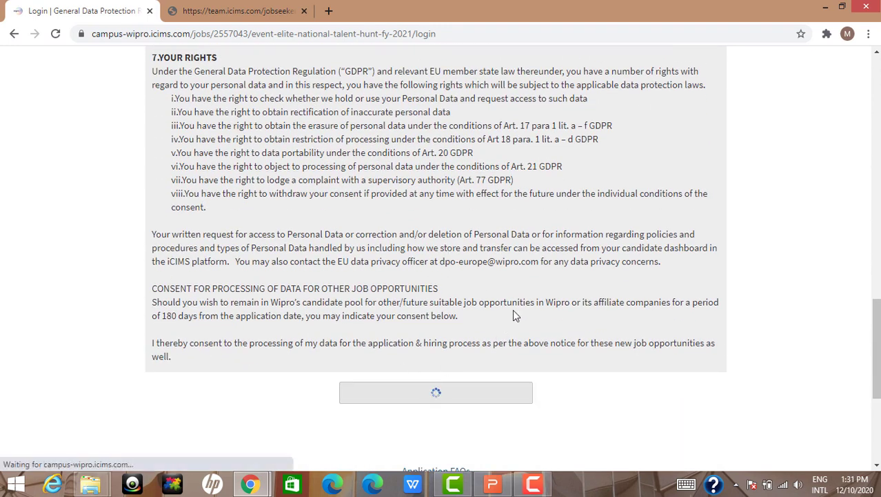
scroll(516, 329, "up", 20)
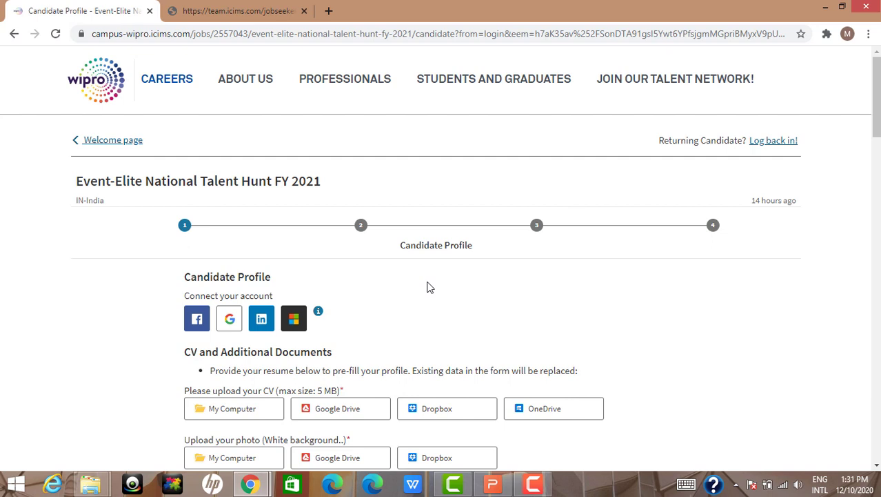
- Try the LinkedIn connect option, then close its sign-in popup without logging in
scroll(428, 286, "down", 2)
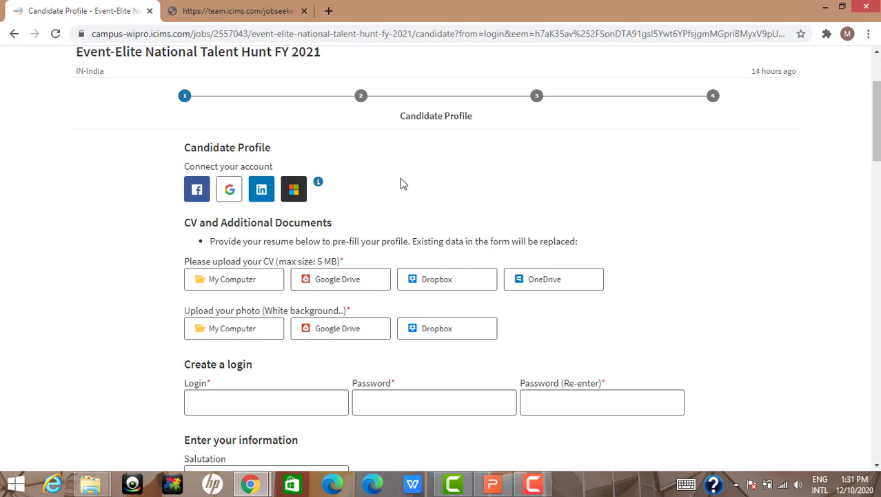
left_click(261, 204)
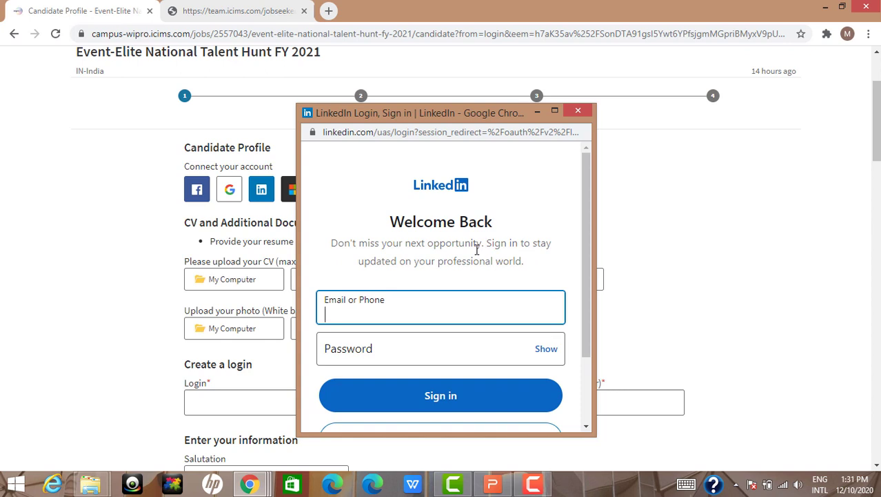
left_click(579, 111)
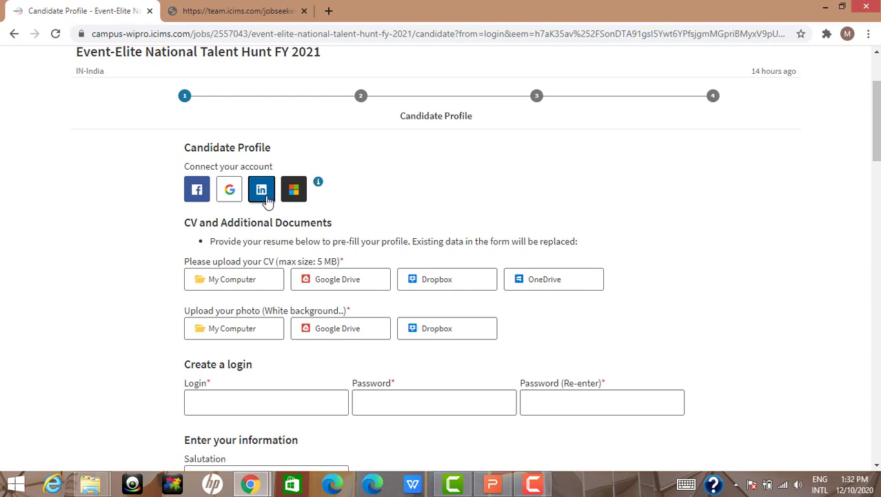
- Clear an accidental text selection and start a CV upload from My Computer
scroll(267, 200, "down", 4)
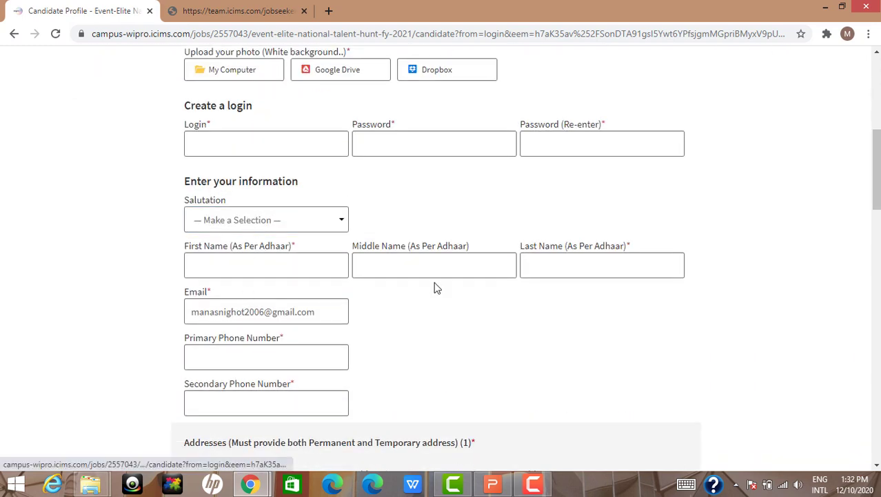
scroll(359, 330, "up", 4)
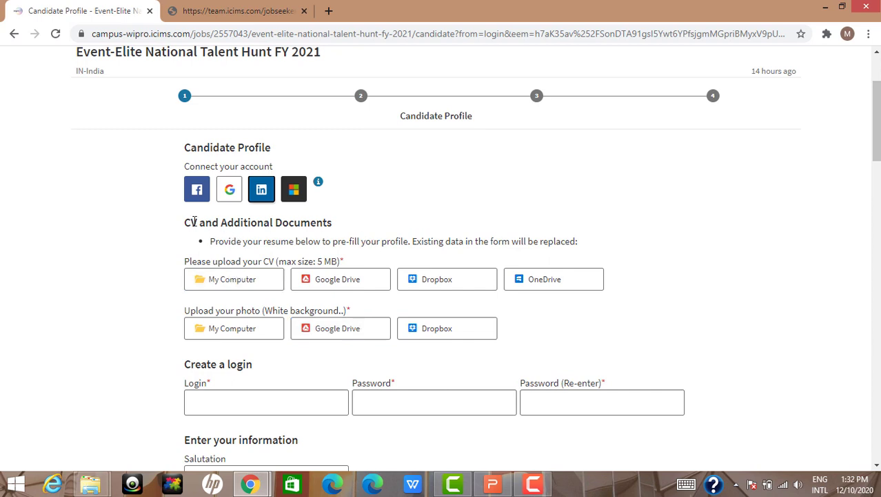
left_click_drag(184, 220, 326, 216)
left_click(374, 217)
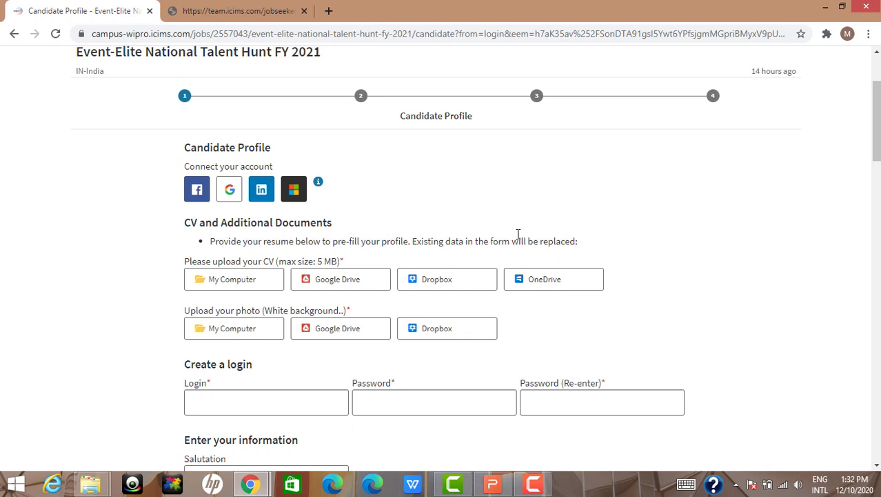
left_click(230, 285)
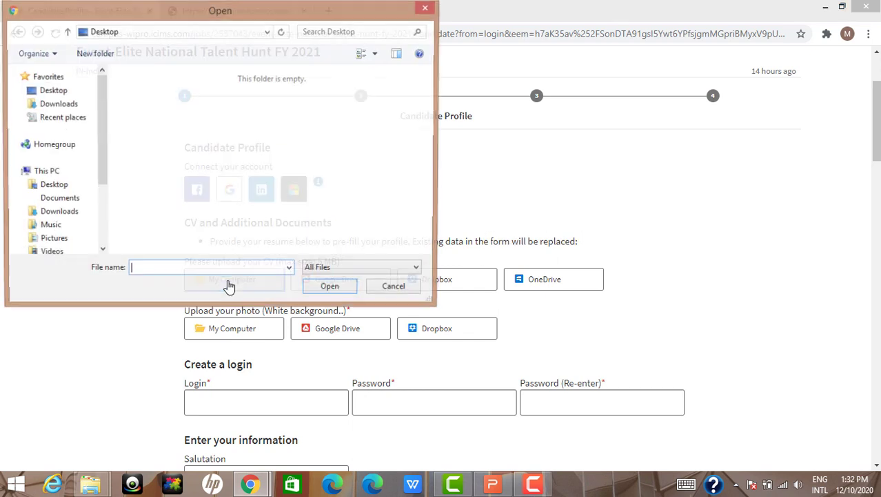
- Attach the CV PDF from Desktop's New folder (2)
left_click(179, 201)
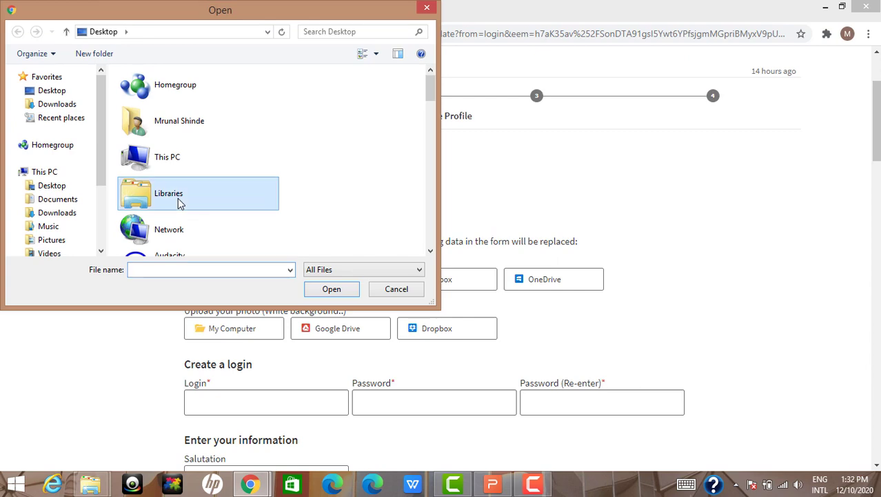
scroll(173, 220, "down", 5)
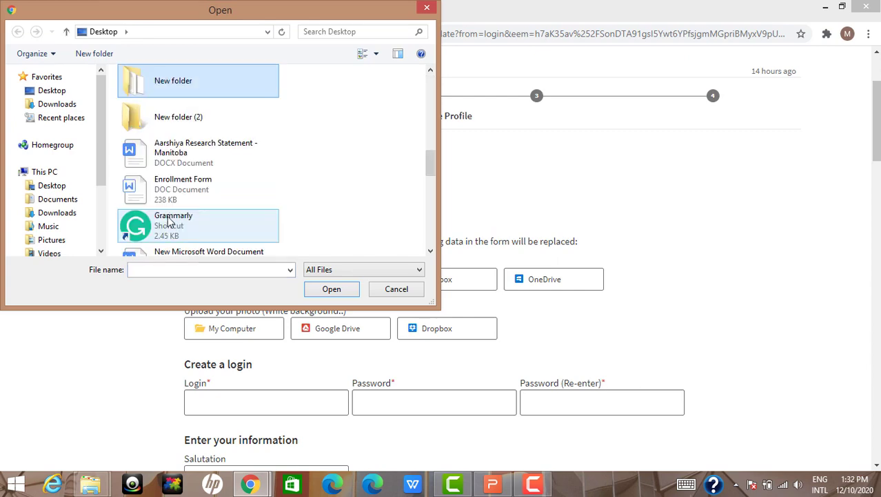
double_click(183, 117)
double_click(231, 121)
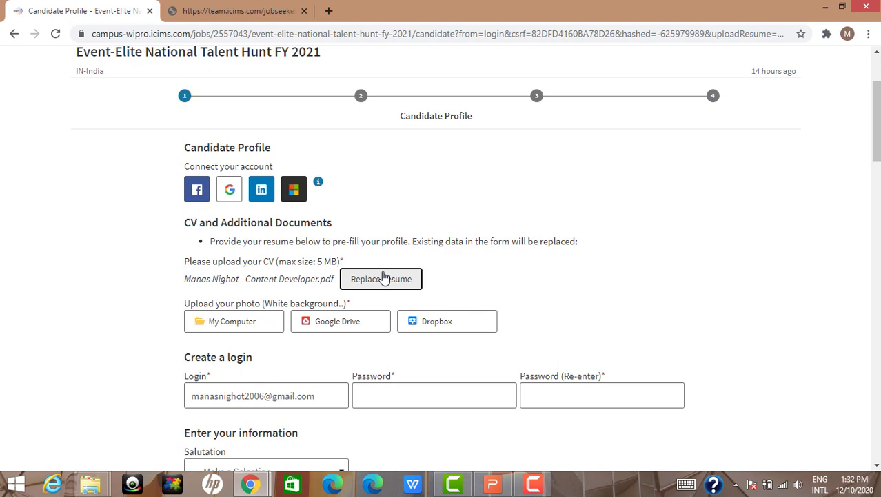
- Upload edited-pic1.jpg from this computer as the profile photo
left_click(233, 322)
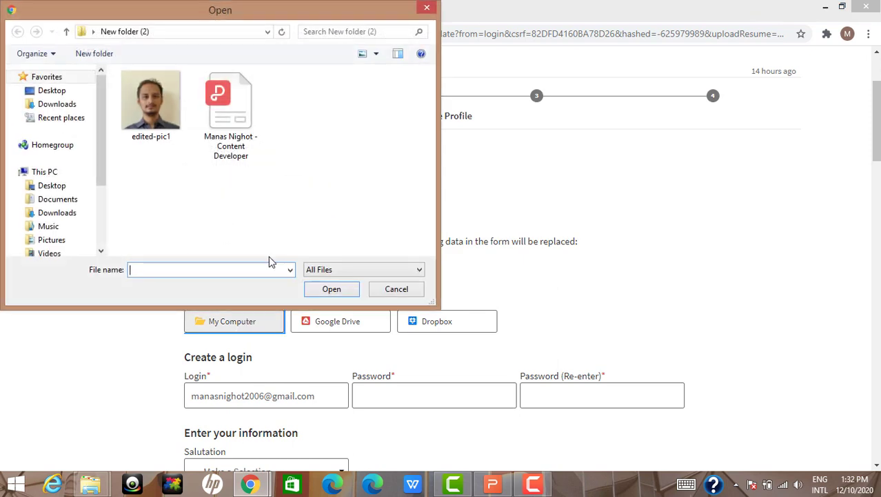
double_click(183, 134)
scroll(493, 246, "down", 6)
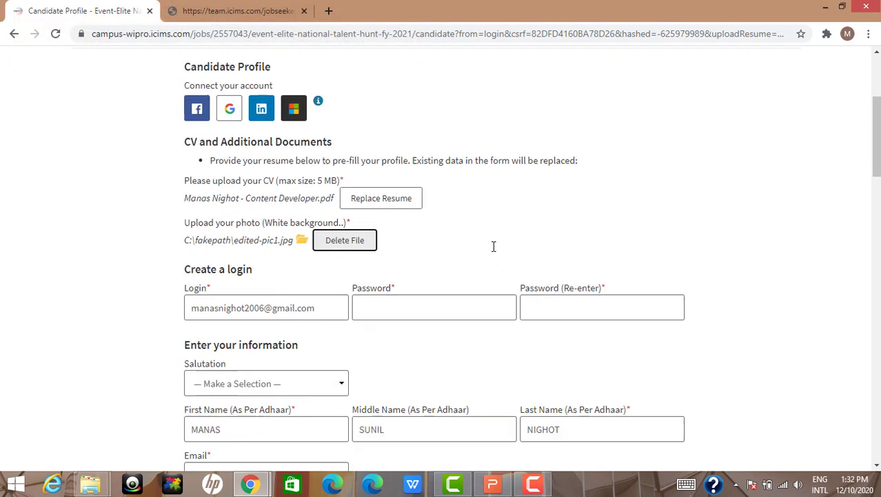
scroll(493, 246, "up", 2)
scroll(467, 258, "down", 1)
scroll(468, 258, "up", 1)
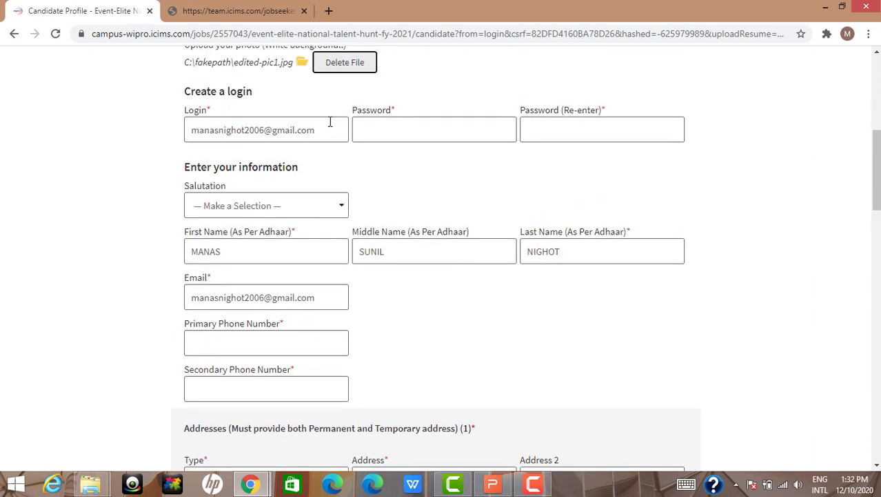
- Enter a valid account password in Password and repeat it in Password (Re-enter)
left_click(374, 124)
type("••••••••••")
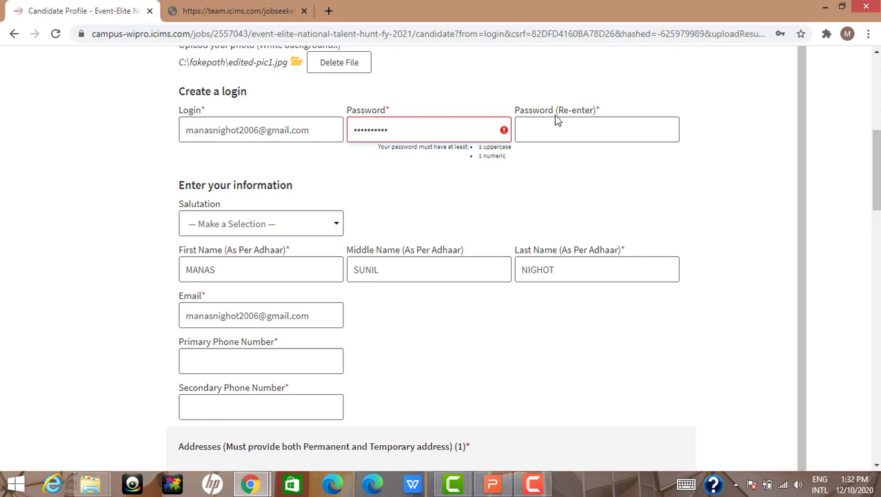
key("BackSpace")
key("BackSpace")
key("BackSpace")
key("BackSpace")
key("BackSpace")
key("BackSpace")
key("BackSpace")
key("BackSpace")
key("BackSpace")
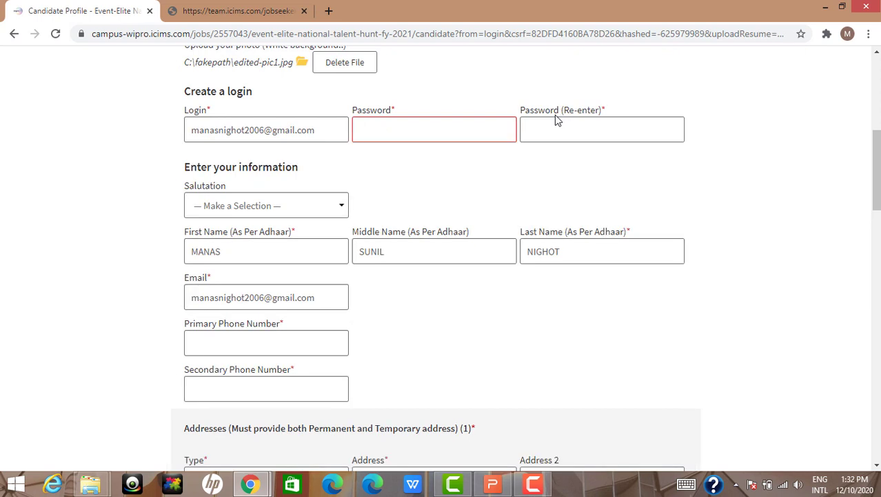
type("••")
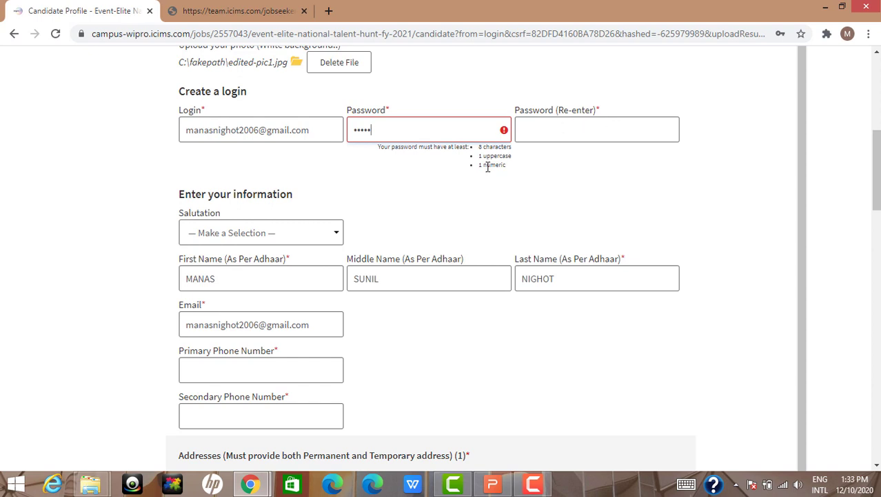
key("BackSpace")
key("BackSpace")
key("BackSpace")
key("BackSpace")
type("••••••")
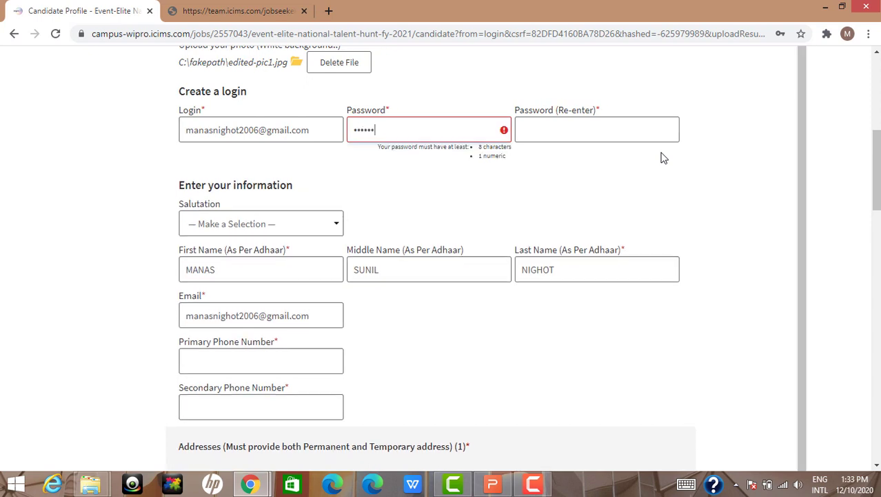
type("••")
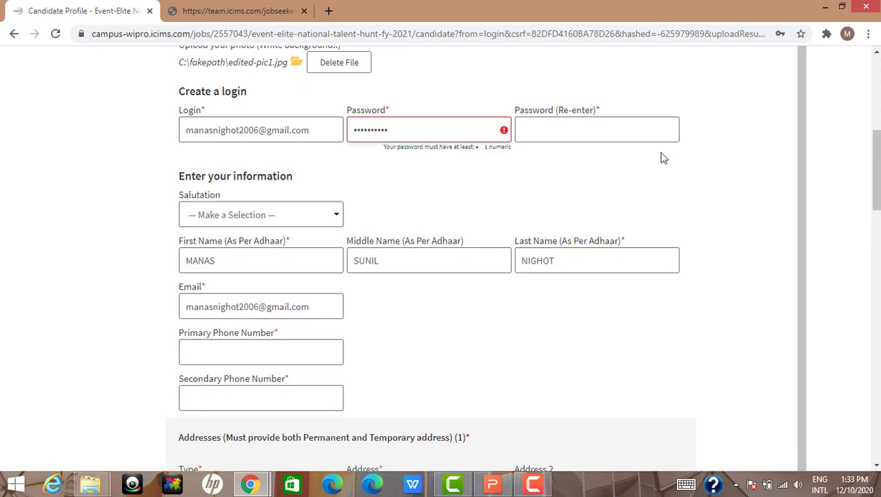
left_click(622, 136)
type("••••••••••••")
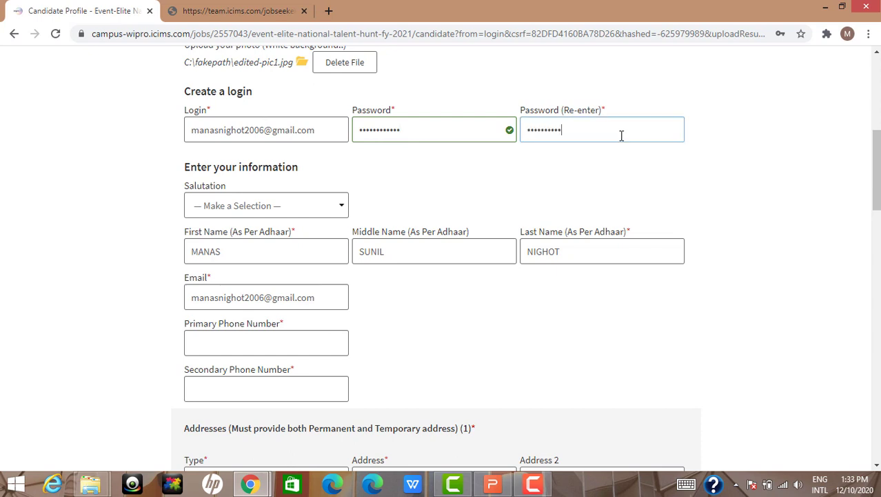
left_click(297, 206)
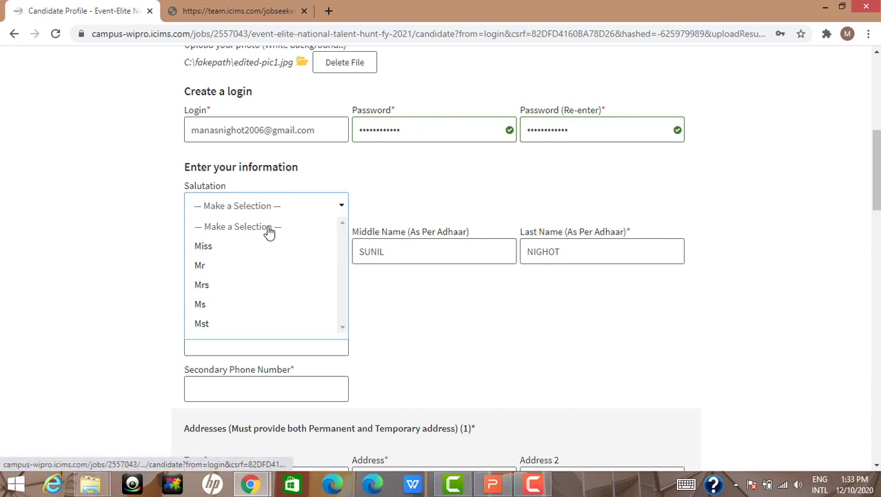
- Choose salutation Mr and enter the candidate's primary phone number
left_click(221, 263)
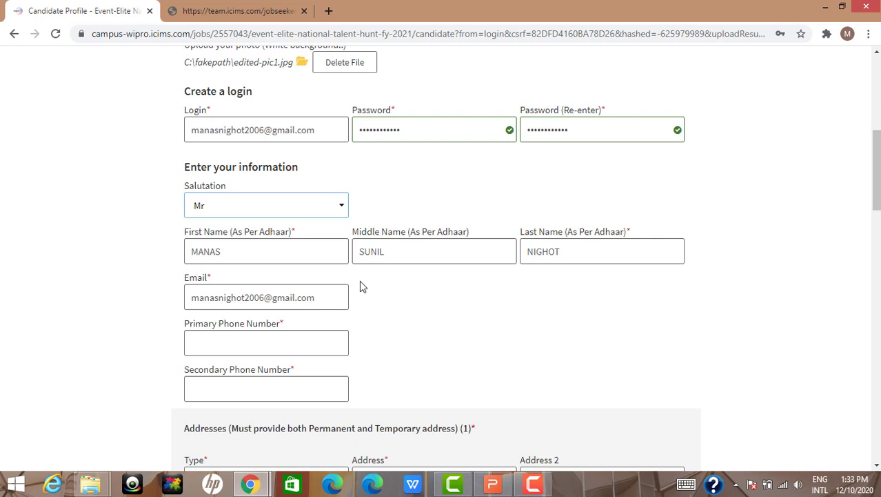
left_click(237, 342)
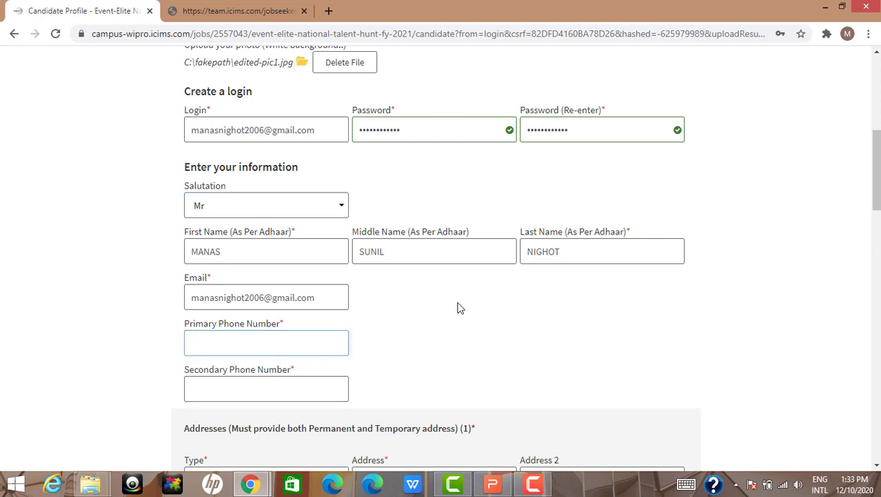
scroll(273, 364, "down", 1)
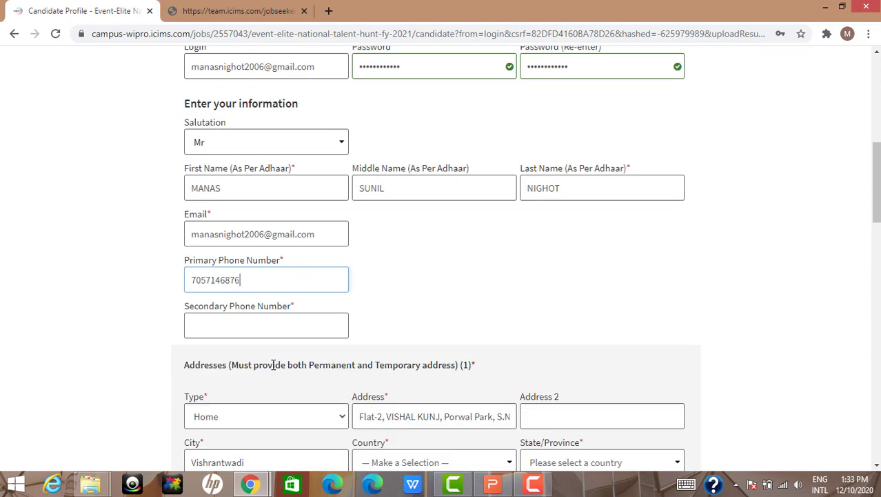
- Check the pre-filled street address and its second address line
scroll(273, 365, "down", 5)
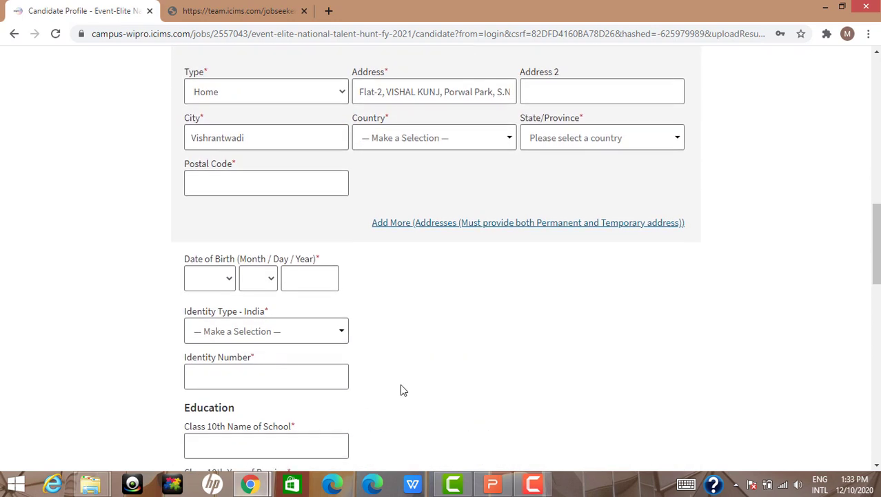
scroll(401, 386, "up", 1)
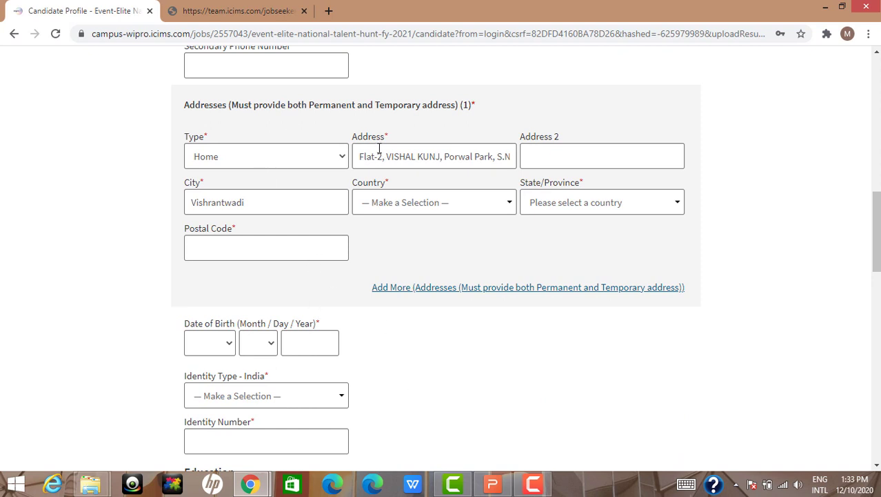
left_click_drag(360, 155, 583, 133)
left_click(442, 173)
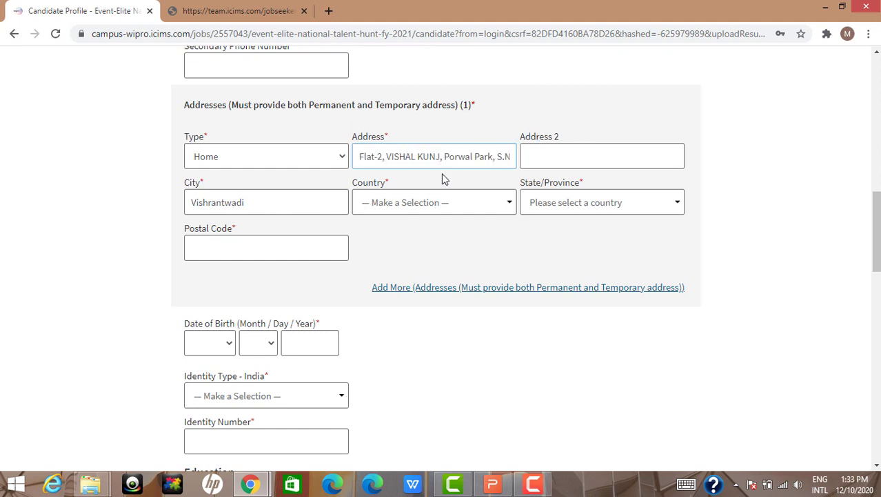
left_click(557, 142)
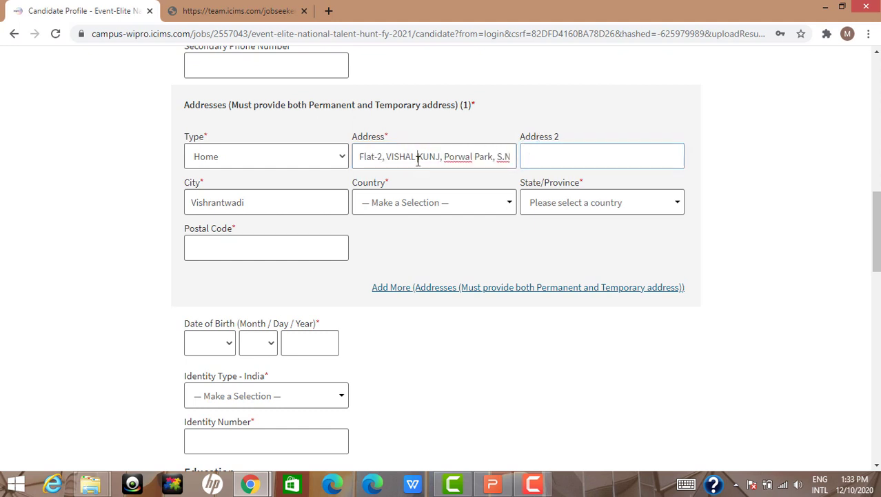
- Set the home address country to India and state to Maharashtra
left_click(442, 201)
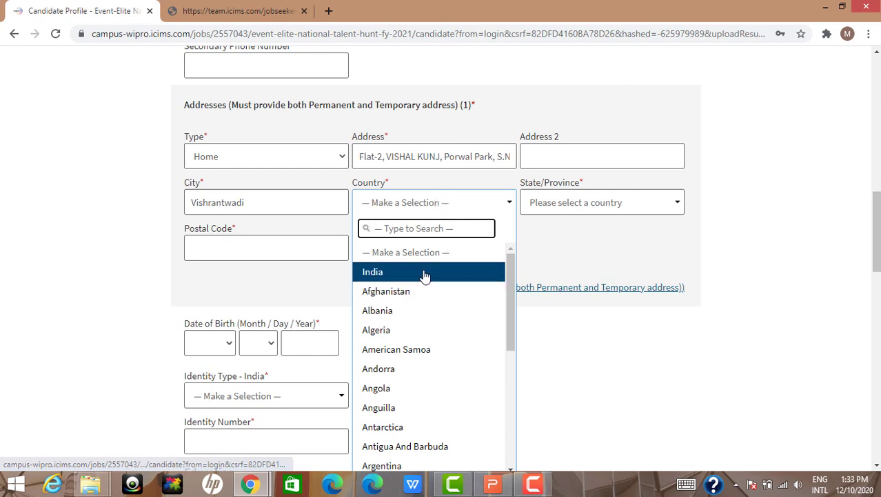
left_click(371, 272)
left_click(588, 205)
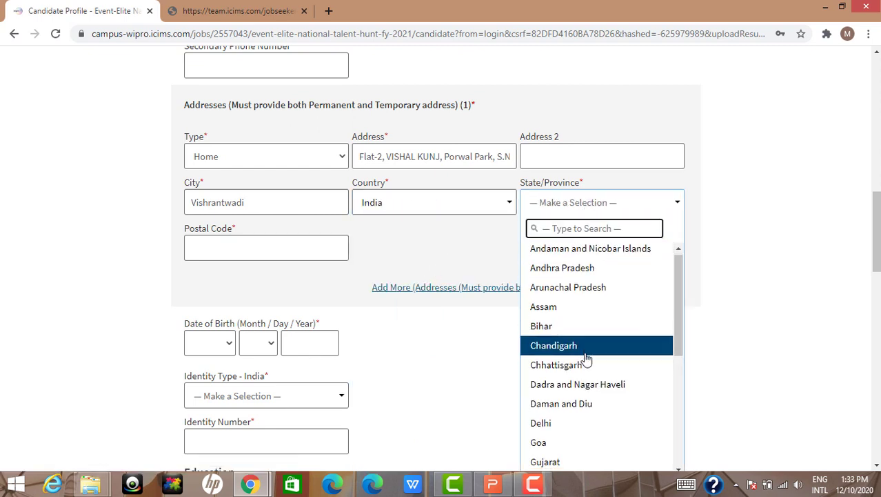
scroll(585, 361, "down", 3)
scroll(572, 431, "down", 1)
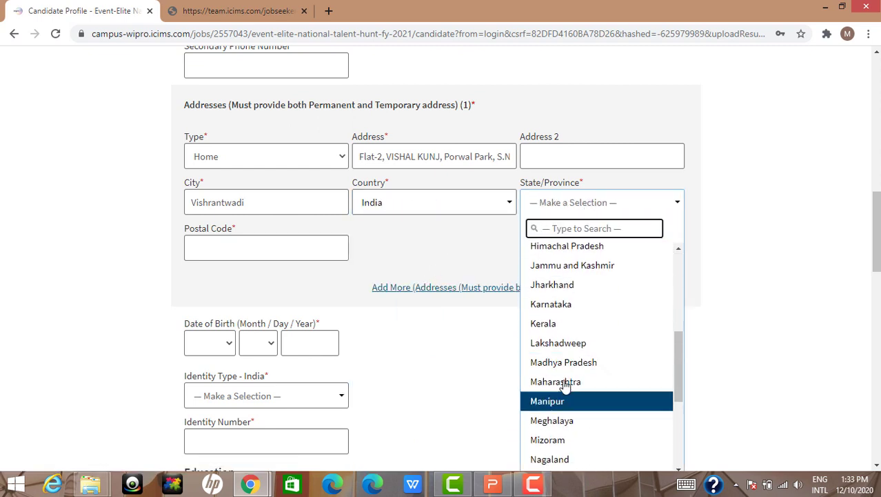
left_click(565, 381)
- Enter the home postal code and recheck the street address entry
left_click(286, 242)
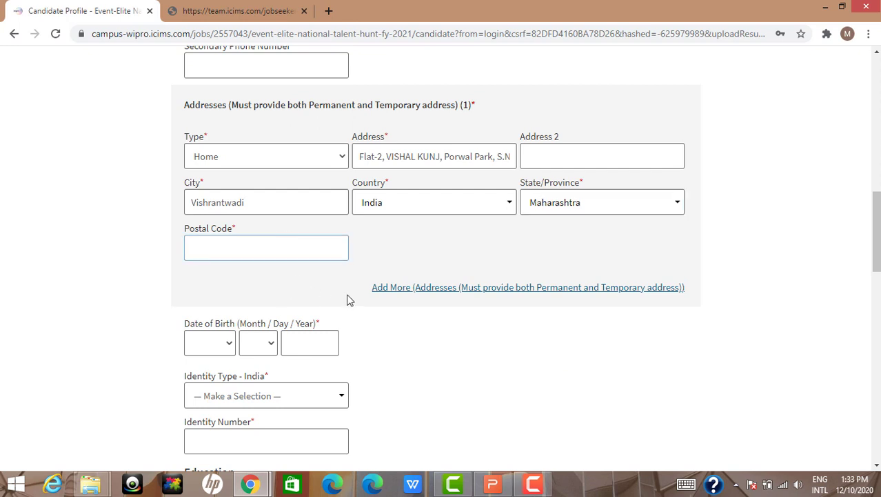
type("411006")
left_click(444, 156)
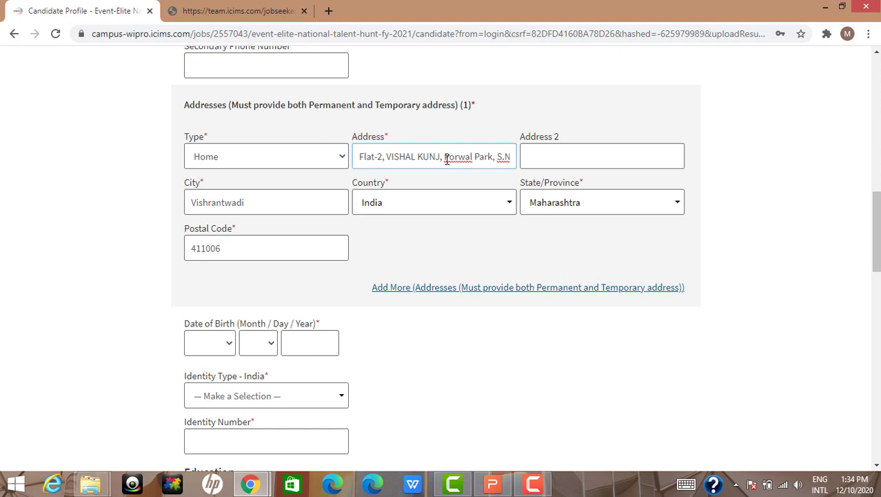
scroll(446, 159, "down", 3)
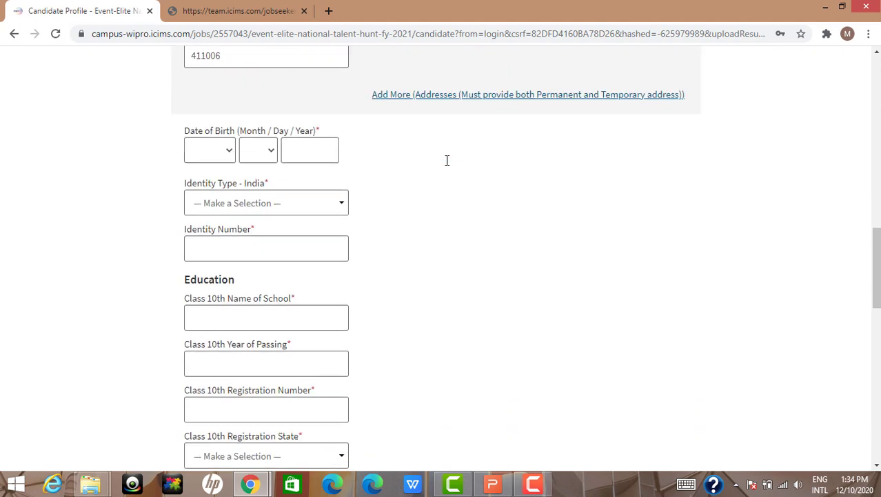
- Set the date of birth to Jun 12, 1999
left_click(226, 148)
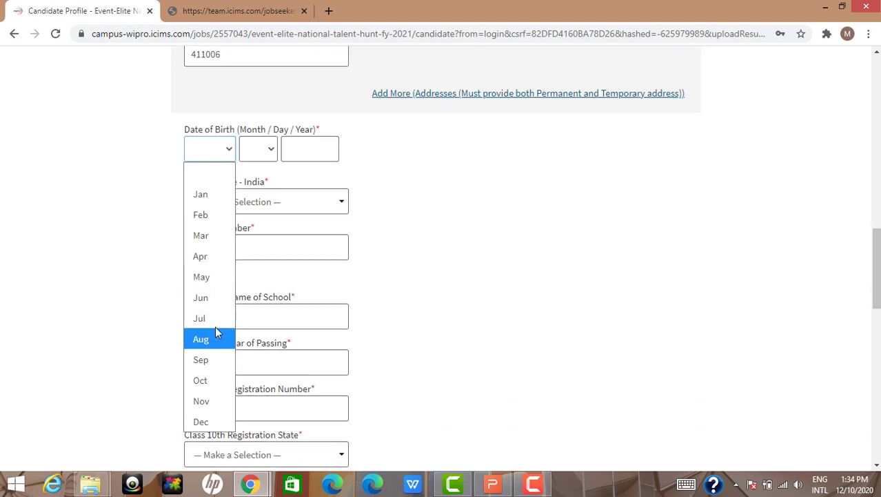
left_click(222, 297)
left_click(275, 149)
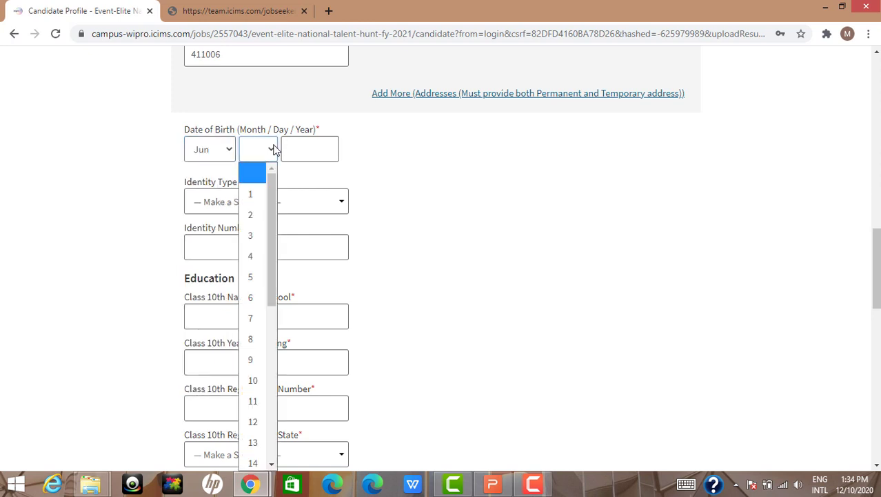
left_click(256, 418)
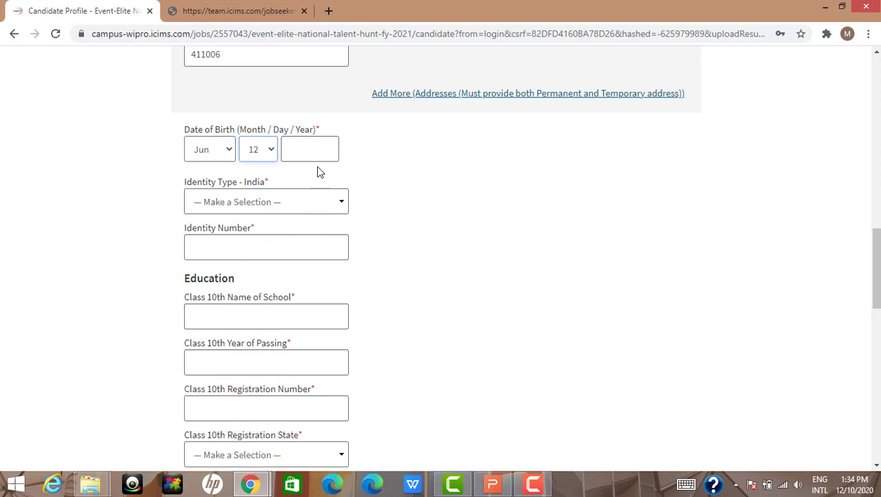
left_click(322, 148)
type("1999")
scroll(322, 148, "down", 3)
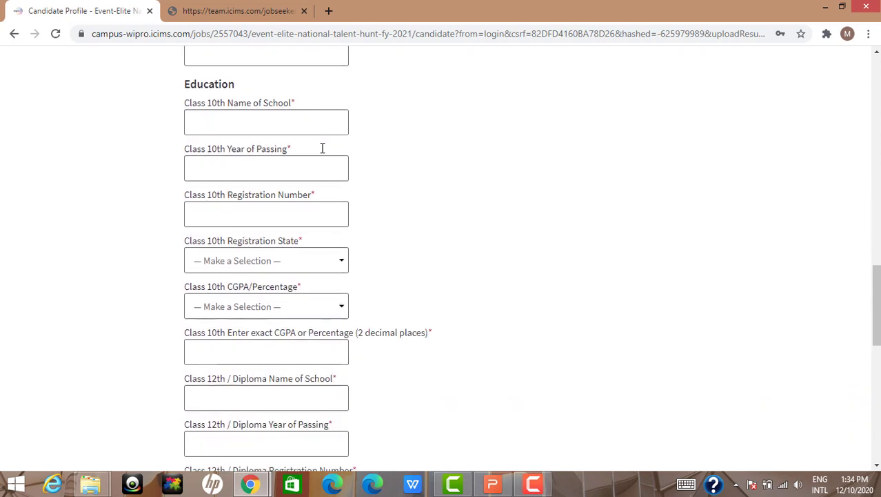
scroll(322, 148, "up", 1)
- Choose Aadhaar Number as identity type and enter the 12-digit identity number
left_click(249, 82)
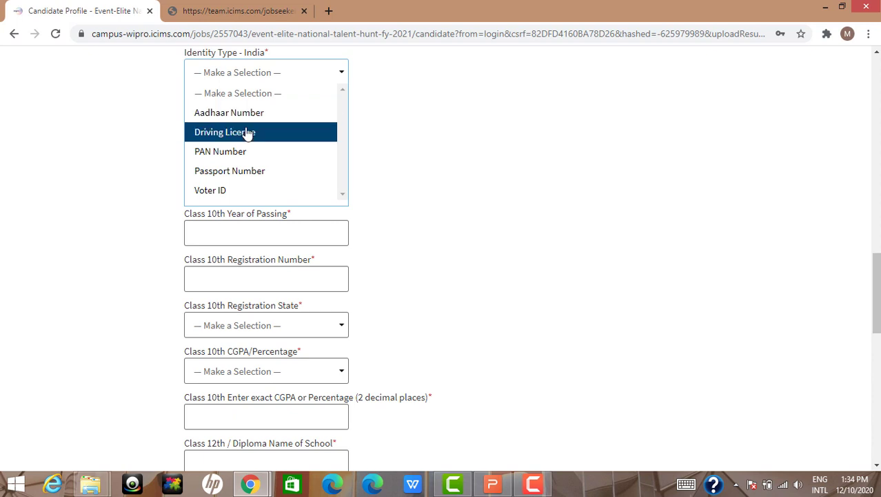
left_click(234, 113)
left_click(233, 123)
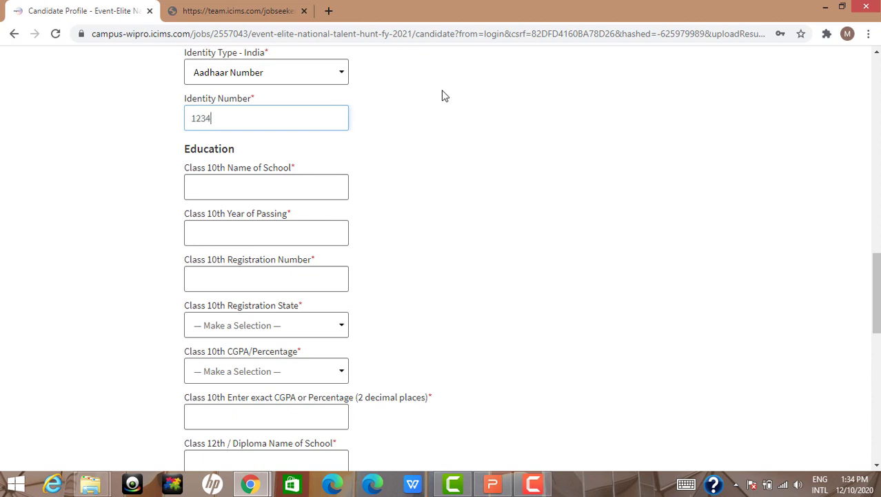
key("BackSpace")
key("BackSpace")
key("BackSpace")
key("BackSpace")
key("BackSpace")
key("BackSpace")
key("BackSpace")
key("BackSpace")
key("BackSpace")
key("BackSpace")
key("BackSpace")
key("BackSpace")
key("BackSpace")
key("BackSpace")
key("BackSpace")
key("BackSpace")
key("BackSpace")
key("BackSpace")
key("BackSpace")
key("BackSpace")
key("BackSpace")
key("BackSpace")
key("BackSpace")
key("BackSpace")
key("BackSpace")
key("BackSpace")
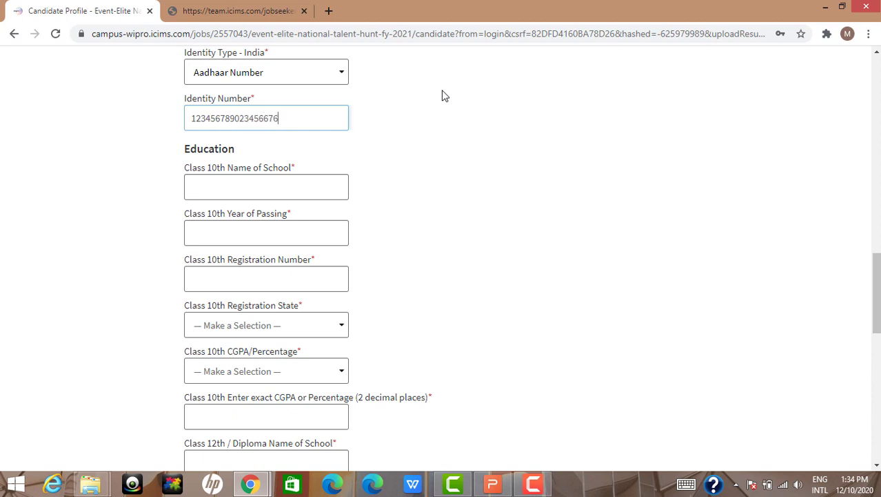
left_click(213, 186)
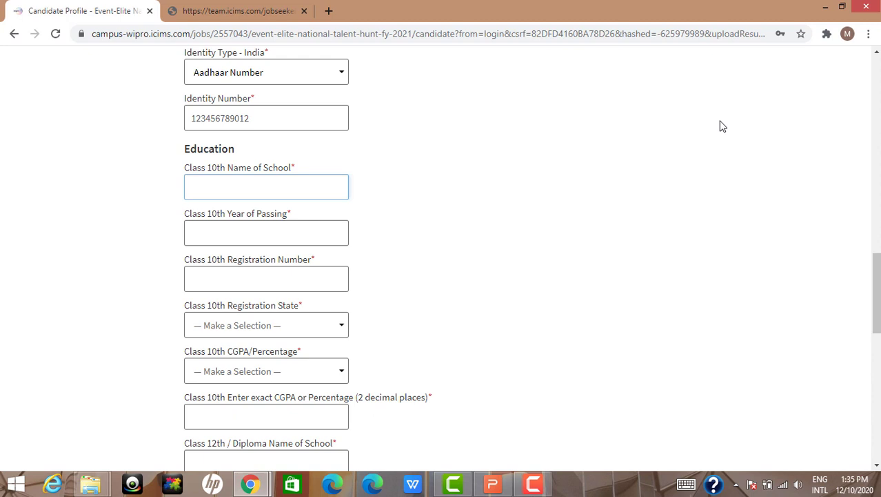
- Enter Saraswati Vidyalay as the Class 10th school and 2000 as its passing year
type("Saraswati Vidyalaya")
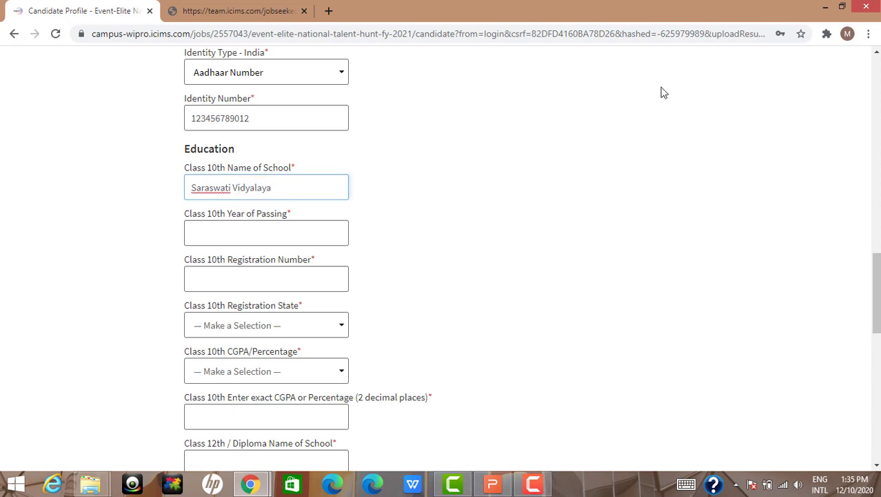
left_click(288, 234)
type("2000")
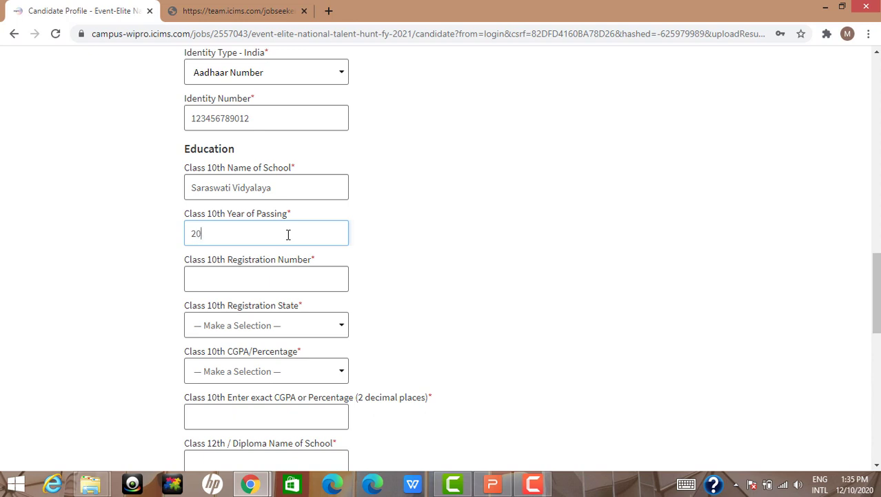
- Fill in the Class 10th registration number
left_click(269, 282)
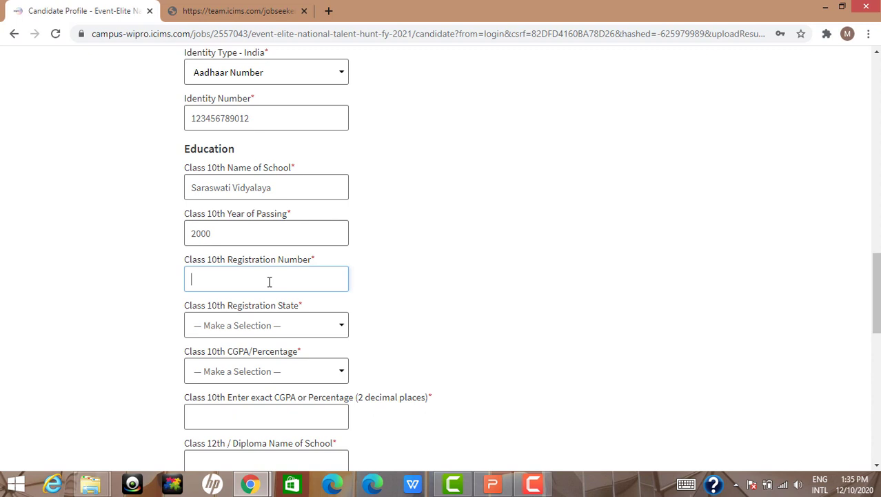
left_click_drag(315, 260, 228, 267)
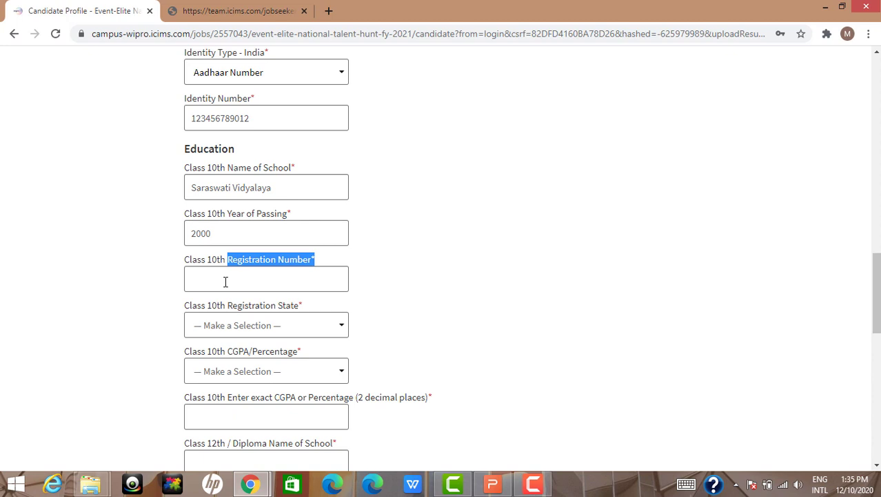
left_click(226, 281)
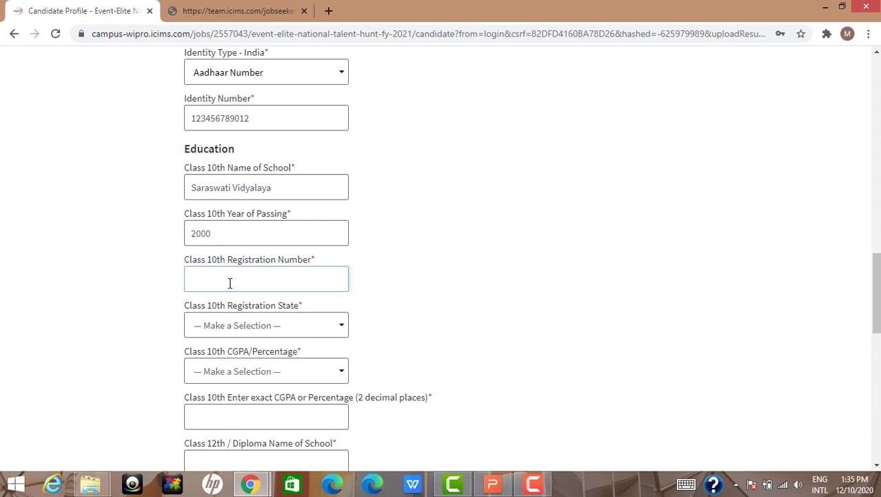
left_click(227, 333)
scroll(236, 390, "down", 4)
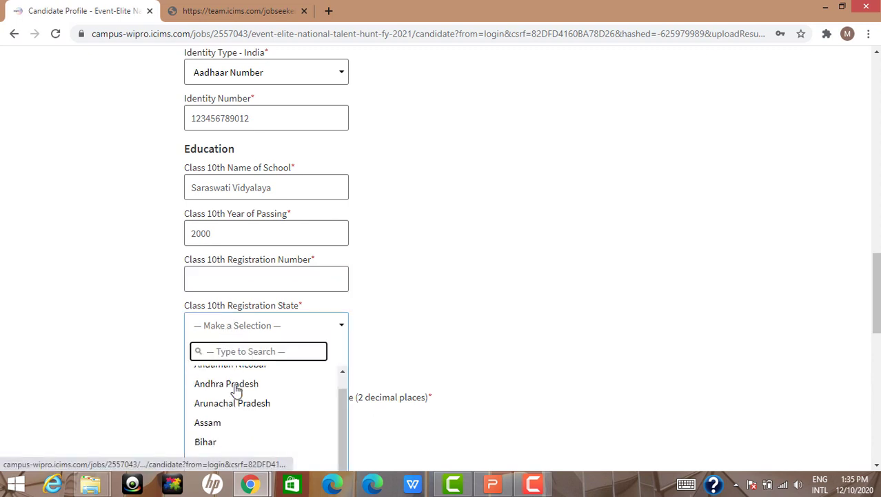
scroll(234, 411, "up", 1)
left_click(251, 273)
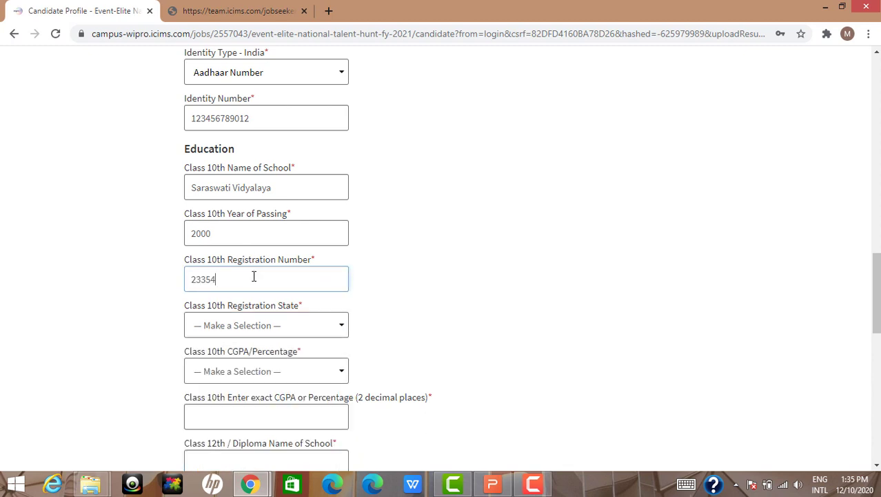
- Search 'ma' and select Maharashtra as the Class 10th registration state
left_click(251, 328)
scroll(259, 378, "down", 3)
scroll(260, 379, "up", 2)
type("m")
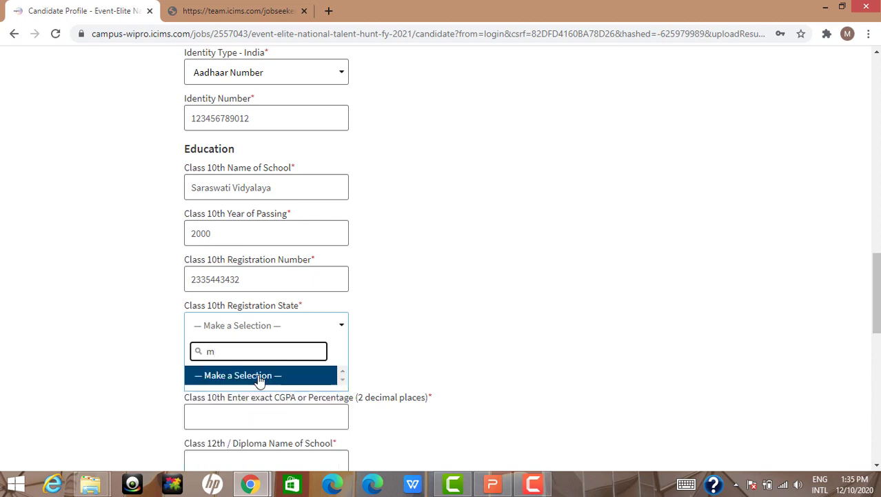
type("ah")
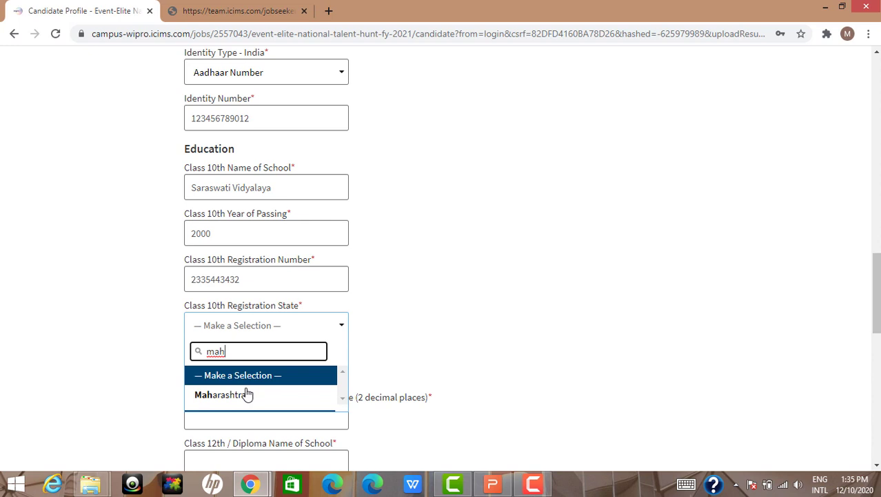
left_click(246, 393)
left_click(255, 370)
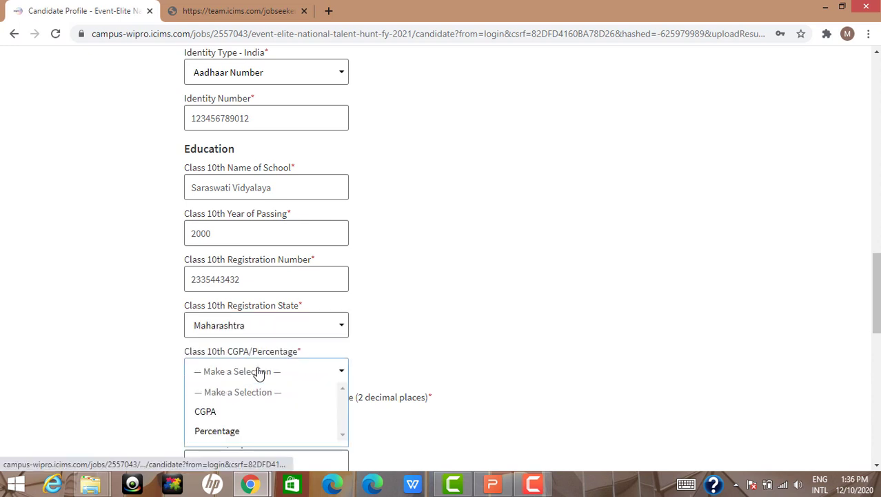
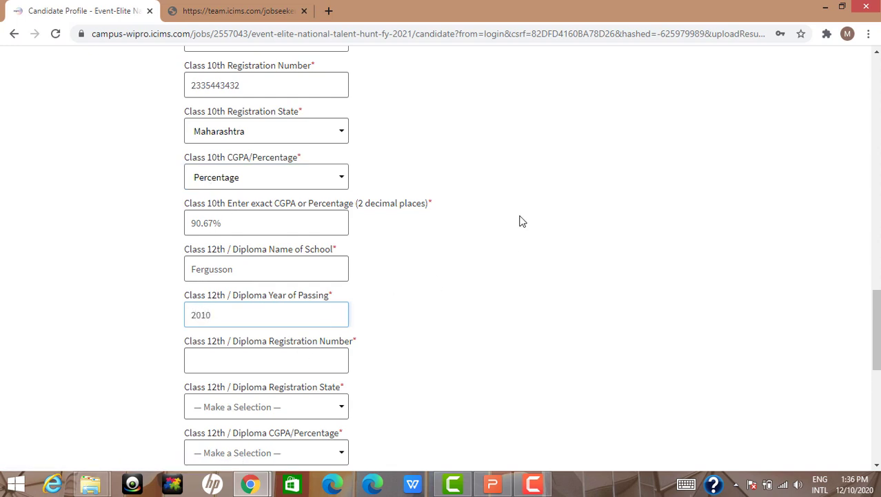
- Enter the Class 12th registration number and set its state to Maharashtra
scroll(514, 221, "up", 3)
scroll(493, 251, "down", 4)
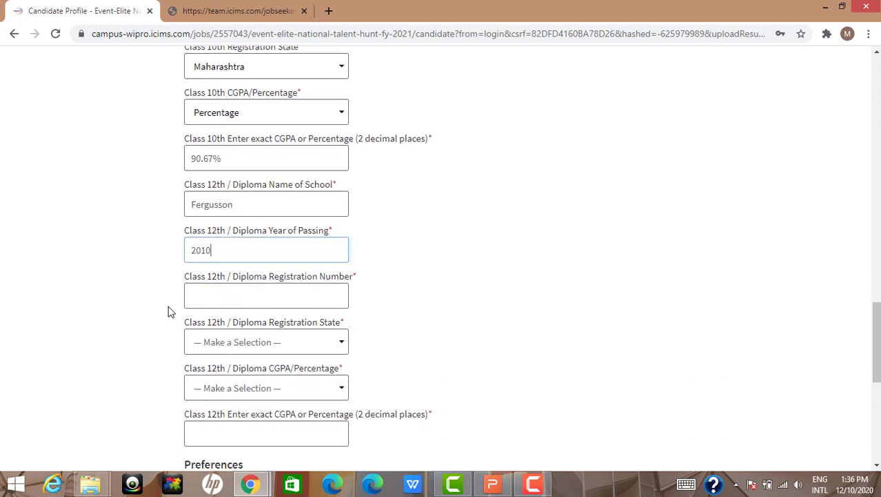
left_click(253, 288)
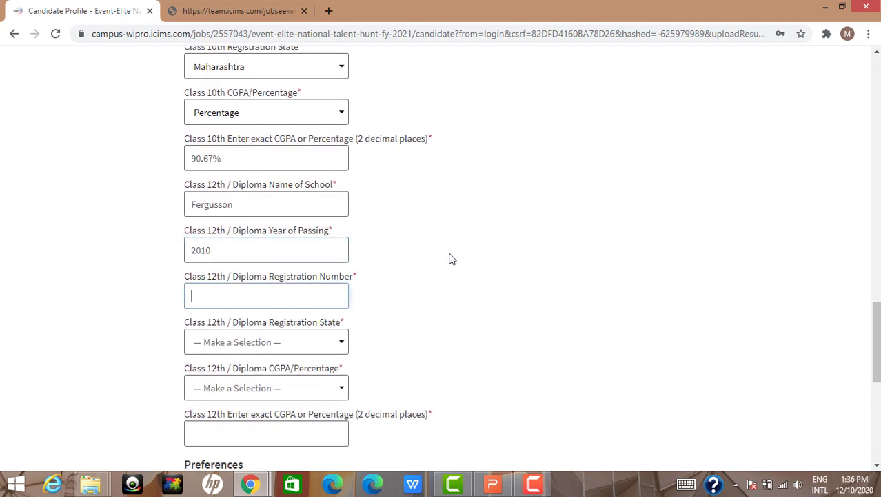
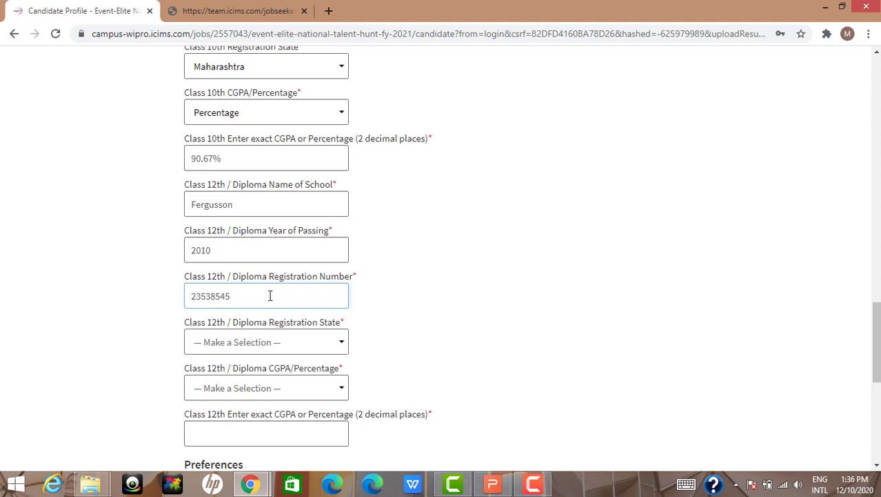
left_click(249, 343)
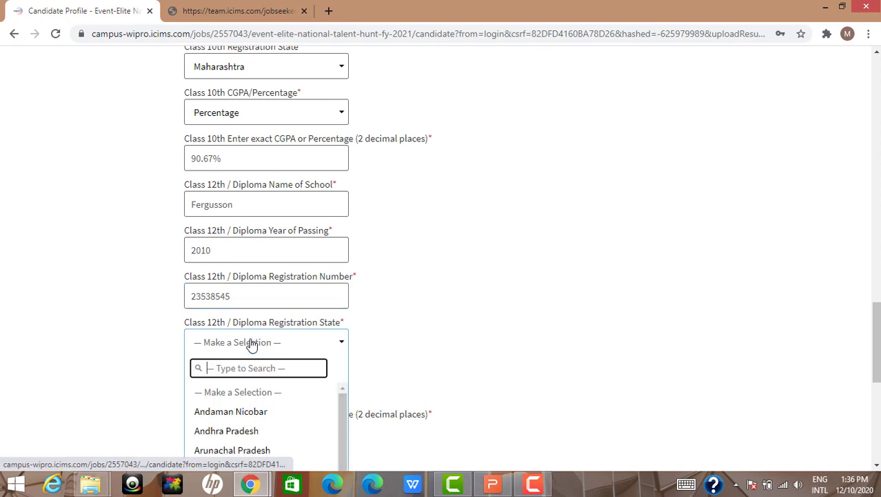
scroll(243, 414, "down", 5)
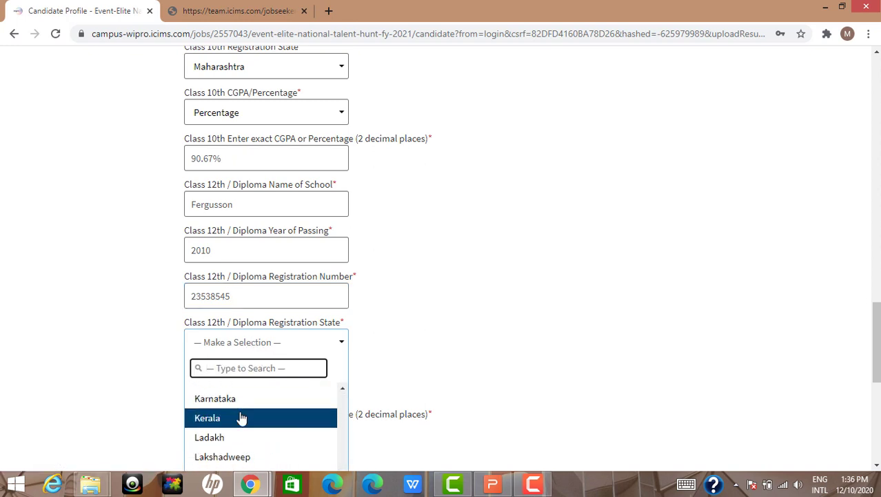
scroll(240, 417, "down", 3)
scroll(237, 412, "up", 2)
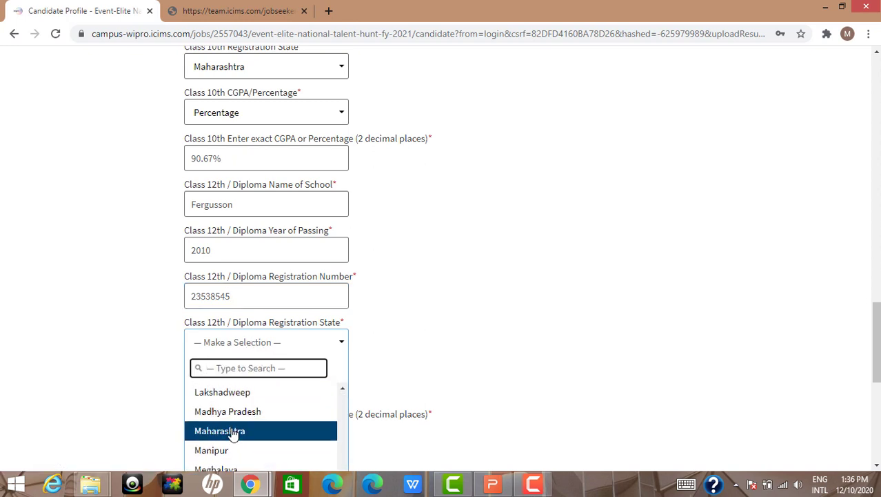
left_click(236, 429)
- Set the Class 12th score type to Percentage with a score of 89.66
left_click(508, 321)
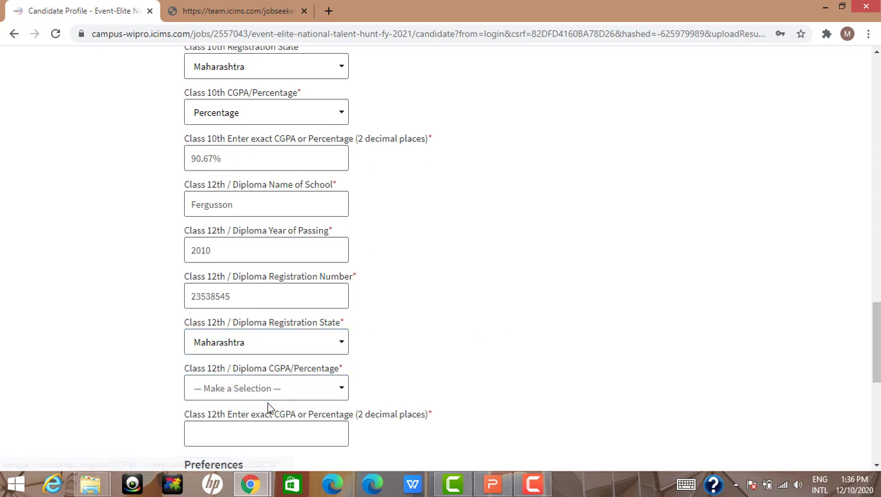
left_click(270, 394)
left_click(246, 447)
left_click(261, 425)
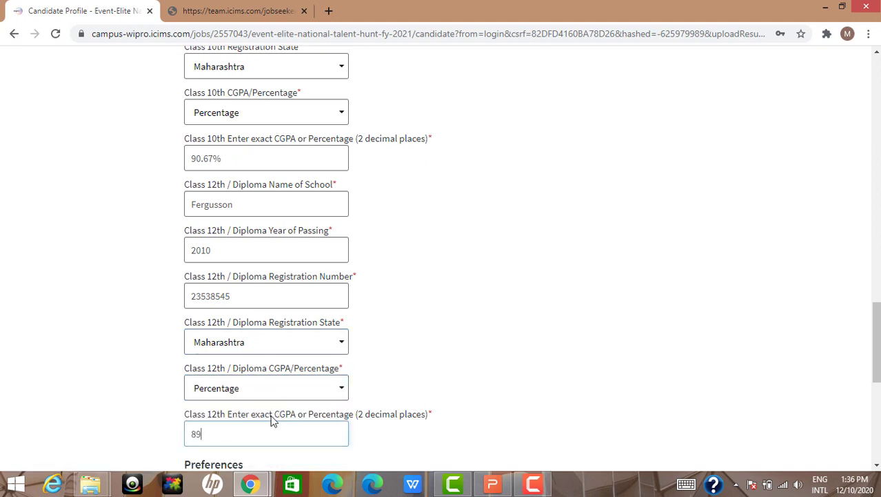
type("89.66")
left_click(634, 250)
- Remove the percent sign from the Class 10th score so it reads 90.67
scroll(524, 308, "down", 1)
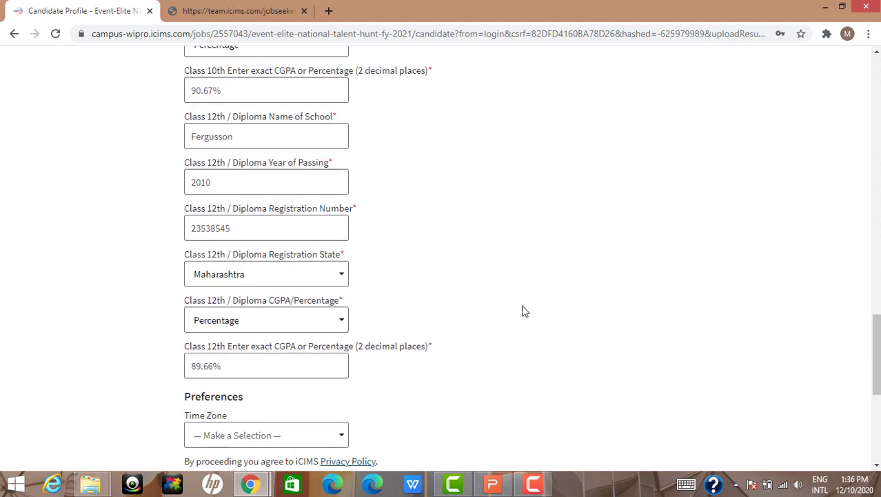
scroll(525, 307, "down", 2)
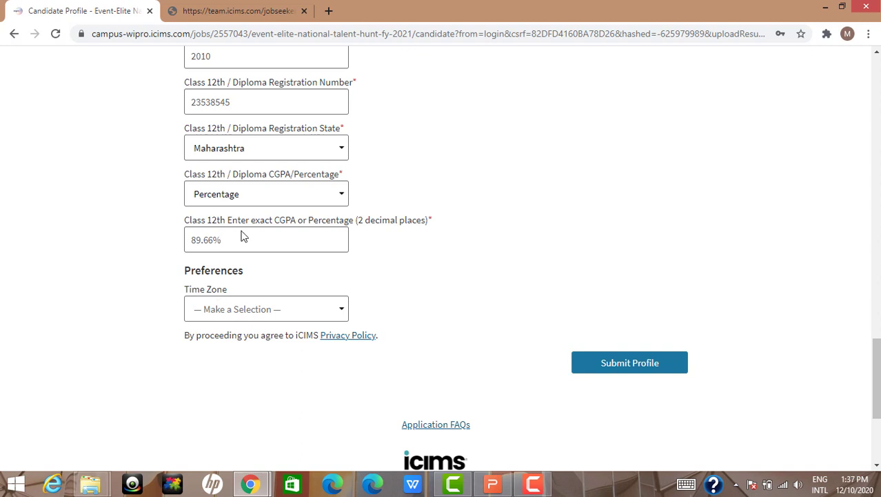
left_click(242, 242)
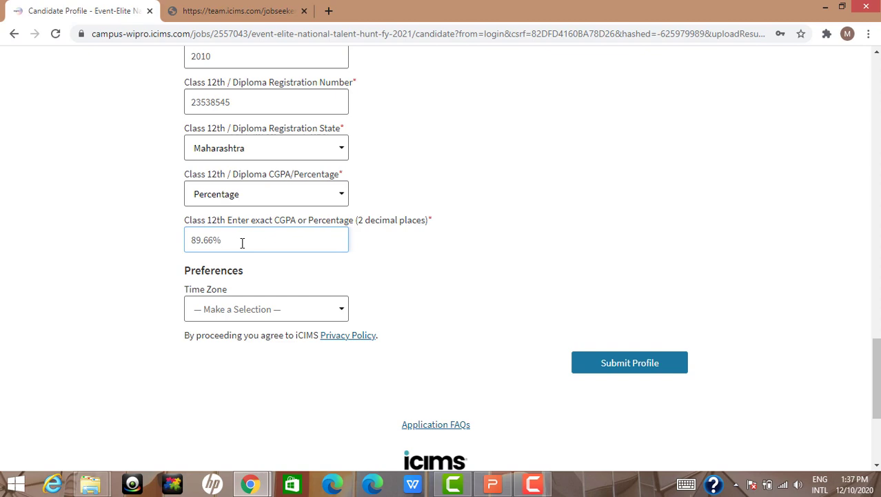
scroll(517, 180, "up", 4)
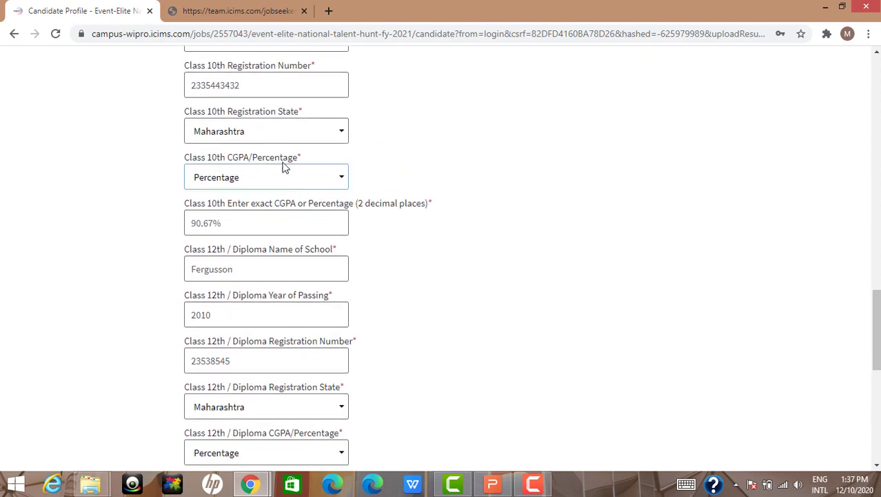
left_click(249, 222)
key("BackSpace")
- Search the Time Zone list for 'india' and choose India Standard Time (Asia/Kolkata)
scroll(442, 242, "down", 5)
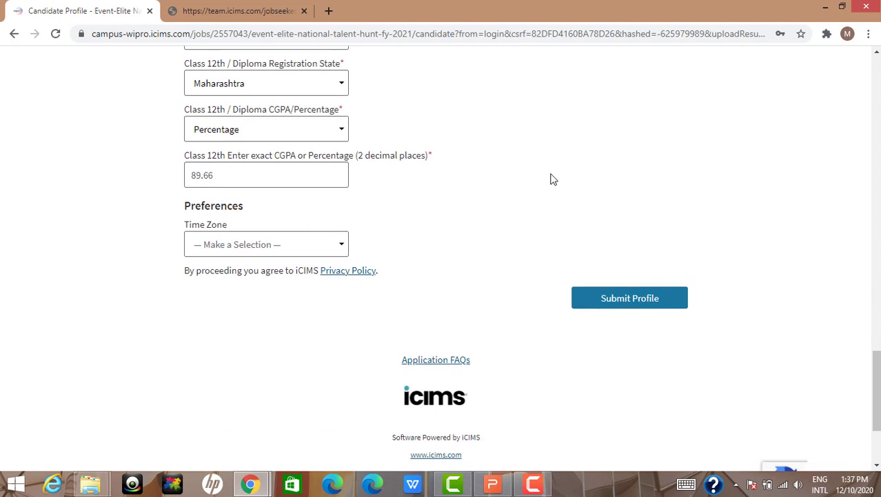
left_click(275, 248)
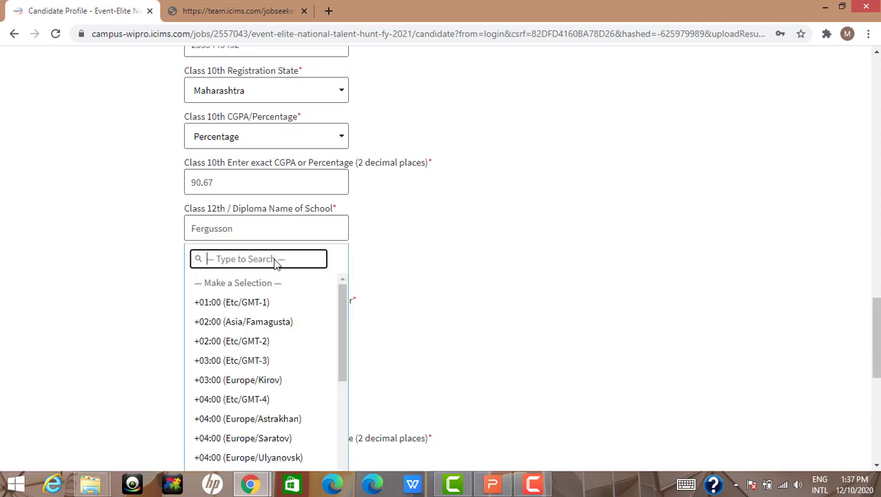
scroll(300, 341, "down", 4)
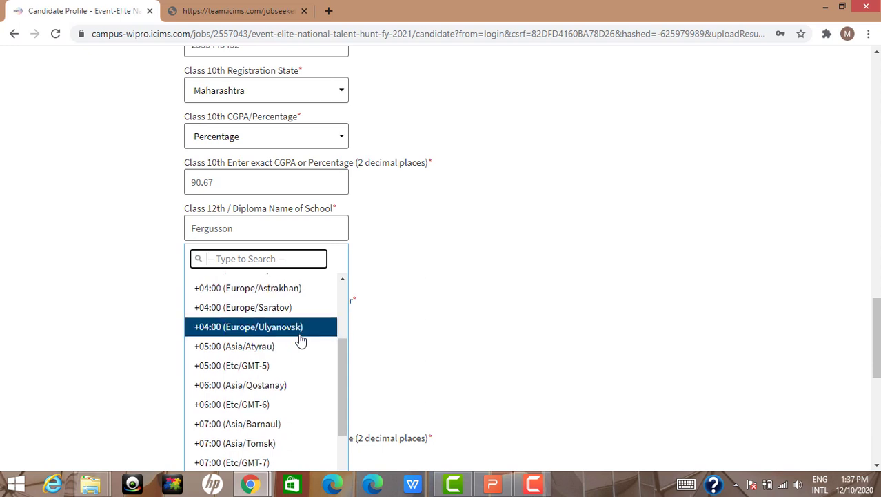
scroll(301, 341, "up", 1)
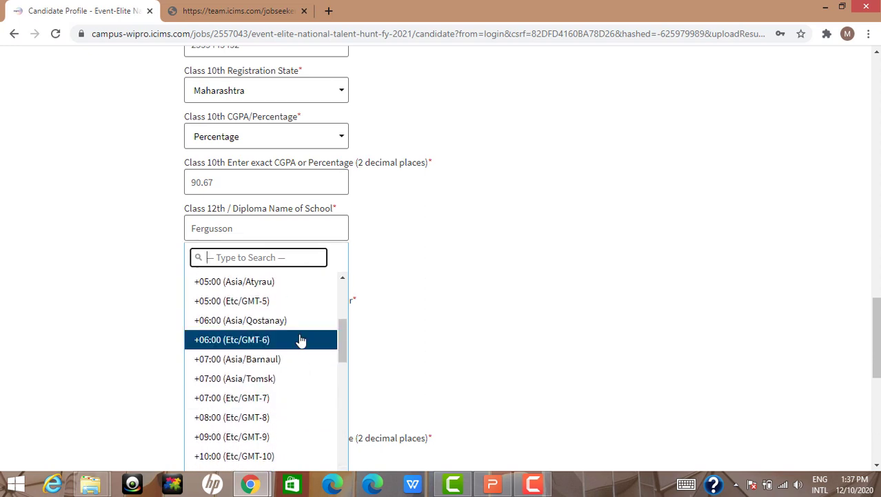
scroll(296, 315, "up", 1)
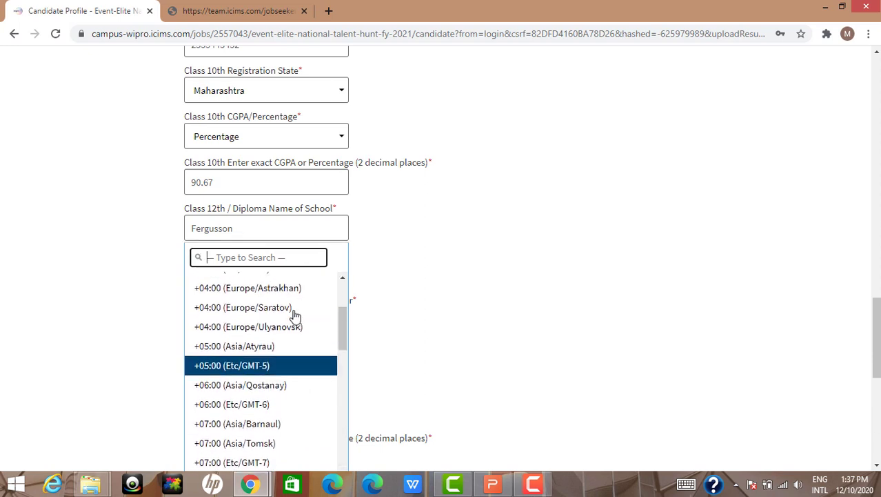
scroll(281, 366, "down", 3)
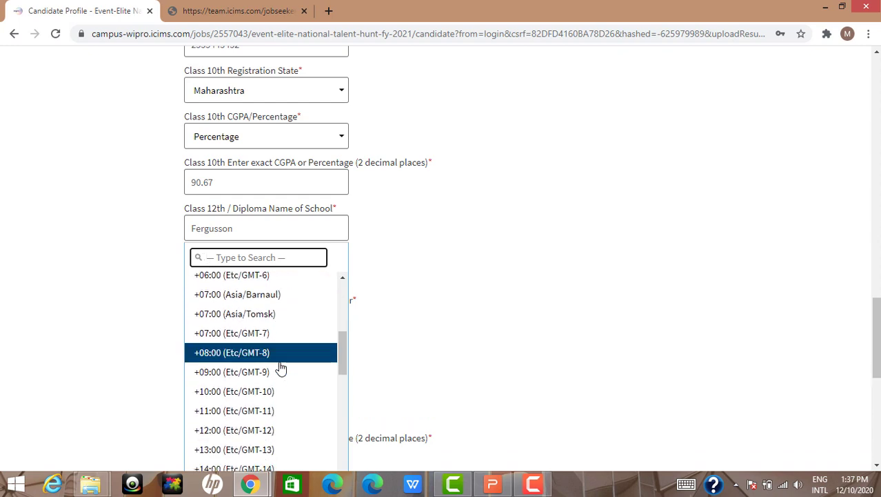
scroll(281, 366, "down", 4)
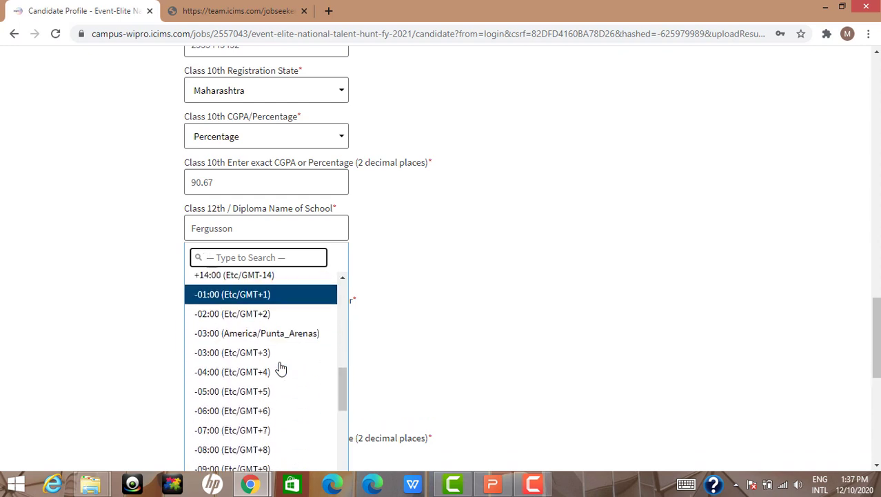
scroll(282, 368, "down", 1)
scroll(282, 368, "down", 2)
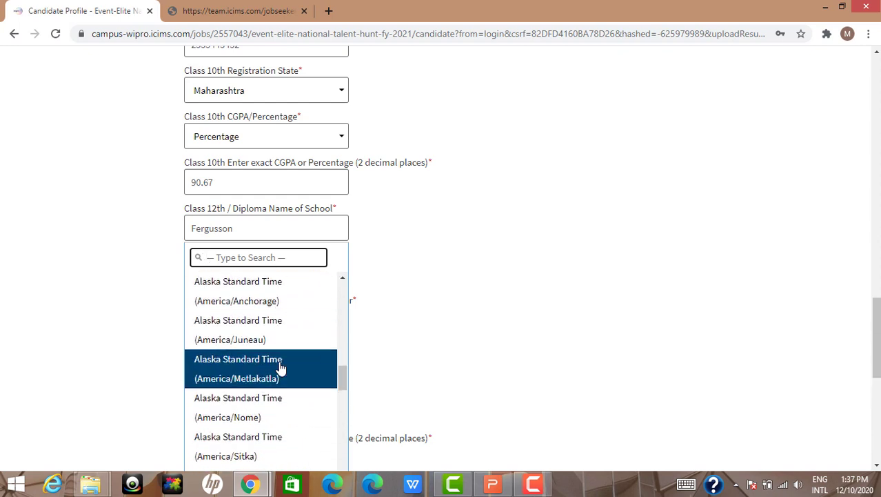
scroll(281, 368, "down", 4)
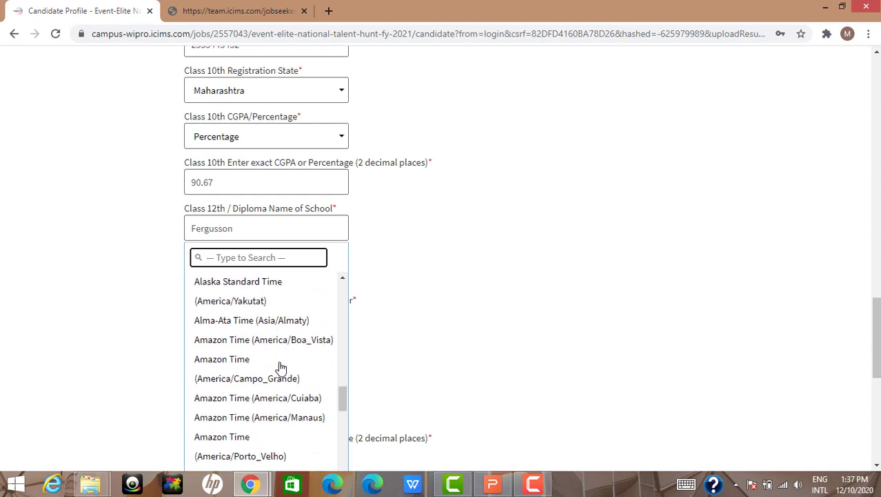
scroll(281, 367, "down", 4)
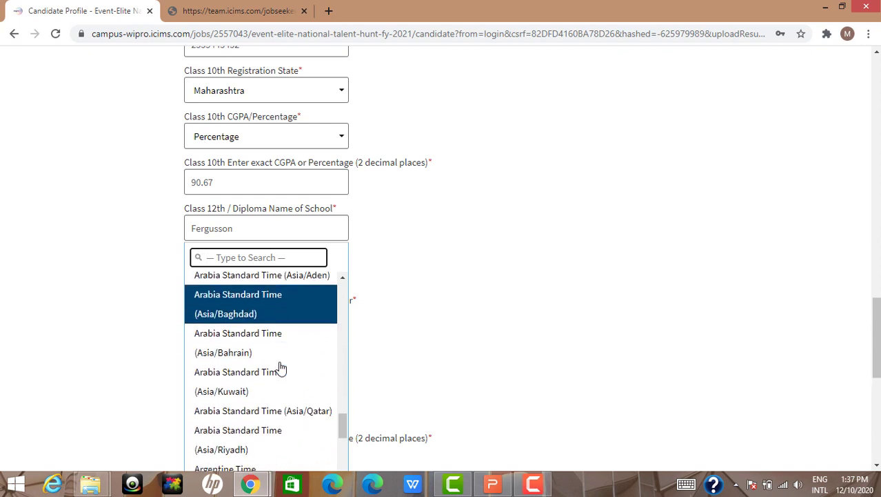
scroll(270, 348, "down", 6)
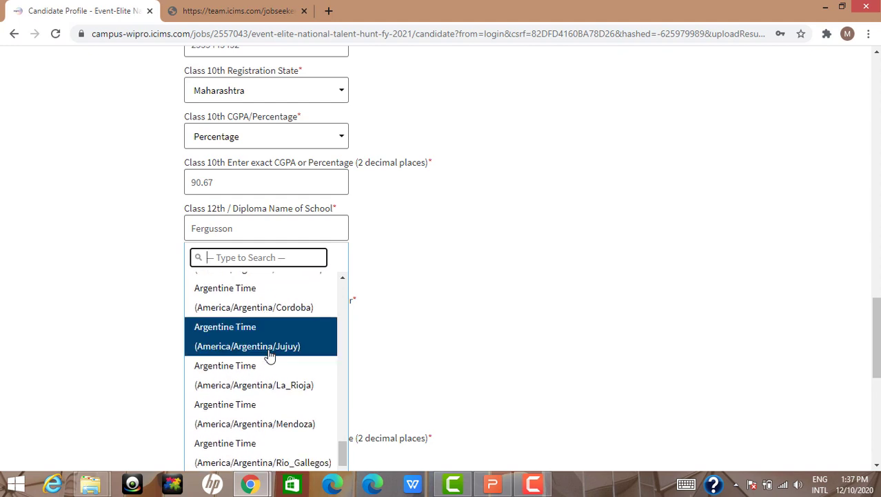
scroll(270, 355, "down", 8)
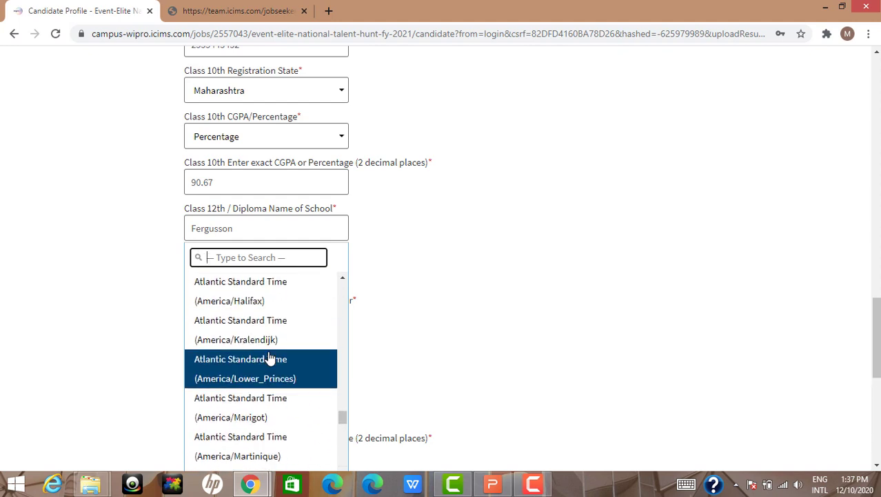
type("ist")
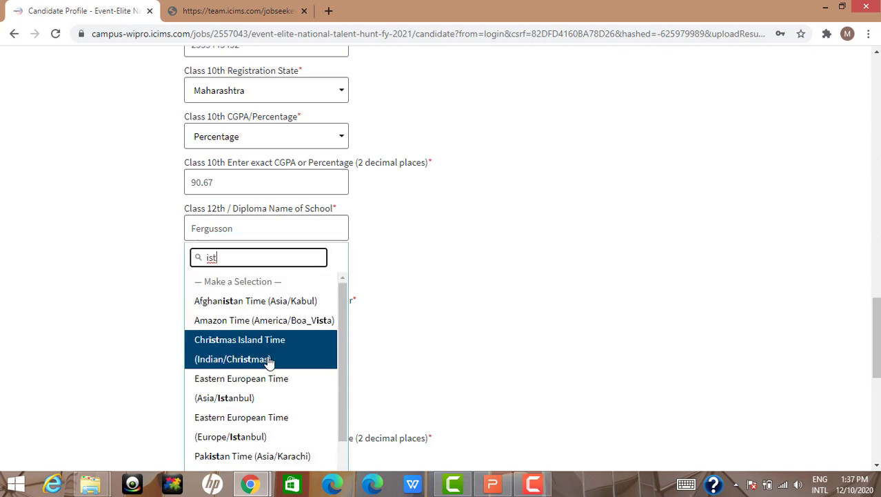
key("BackSpace")
key("BackSpace")
key("BackSpace")
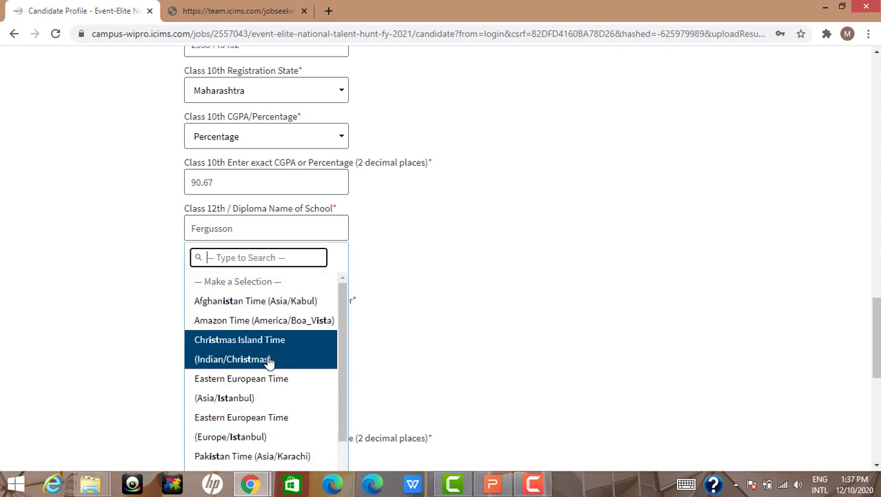
type("india")
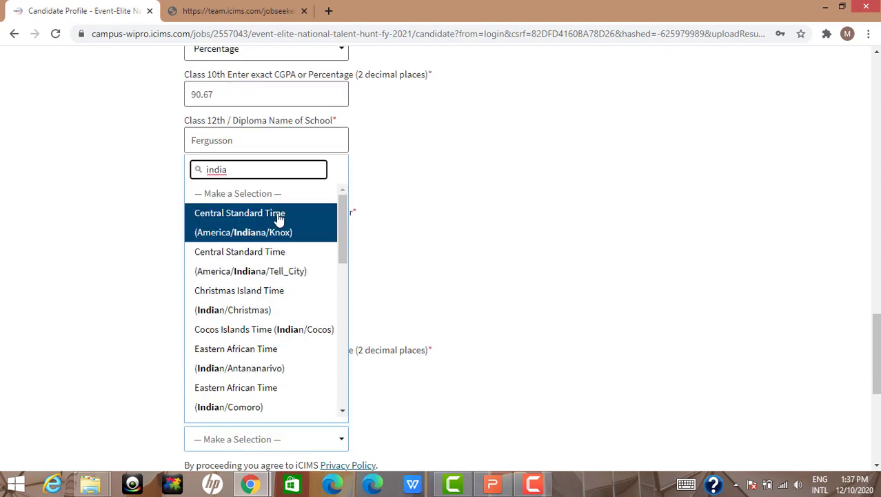
scroll(253, 381, "down", 2)
scroll(252, 381, "down", 10)
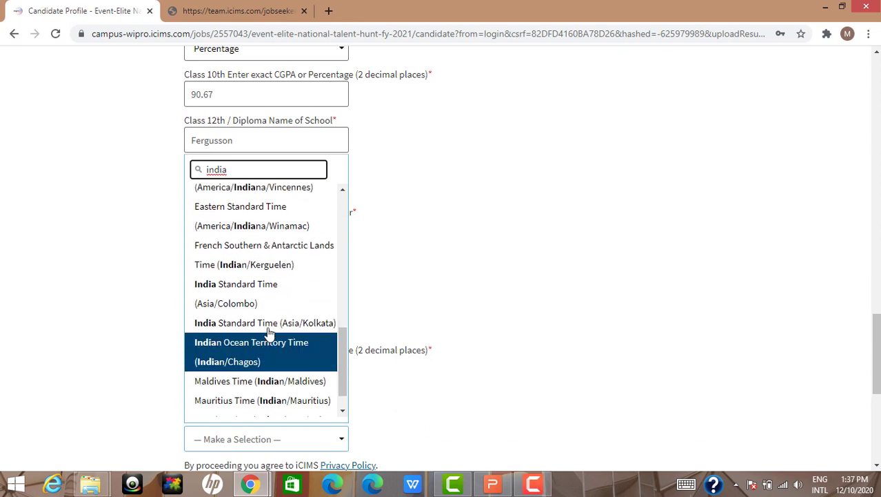
left_click(259, 323)
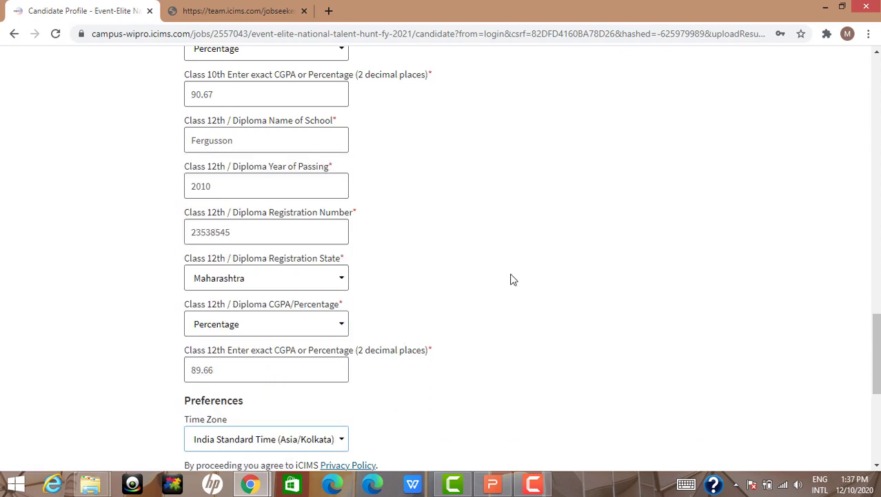
- Try submitting the profile, then fill in the flagged Secondary Phone Number field
scroll(521, 299, "down", 3)
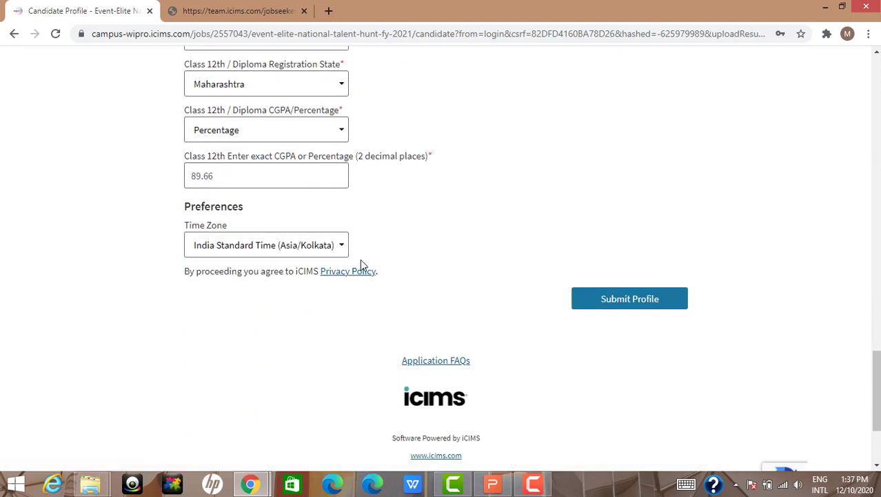
left_click(645, 301)
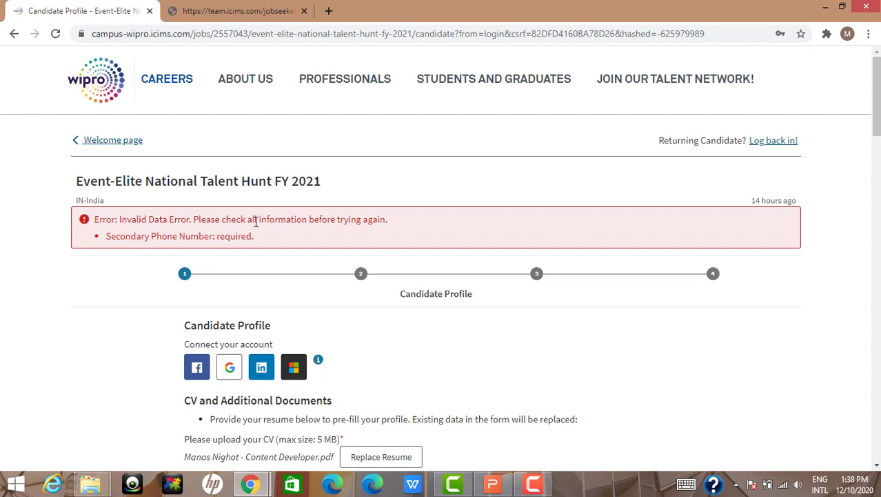
scroll(120, 294, "down", 10)
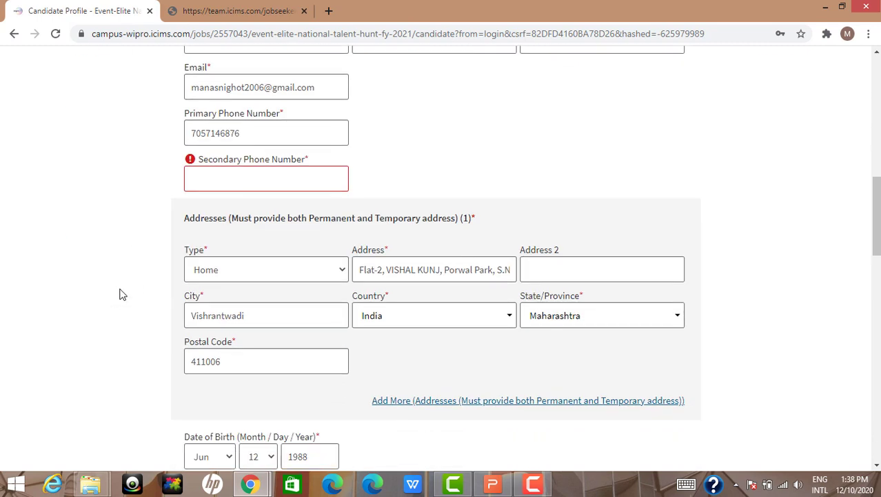
left_click(242, 177)
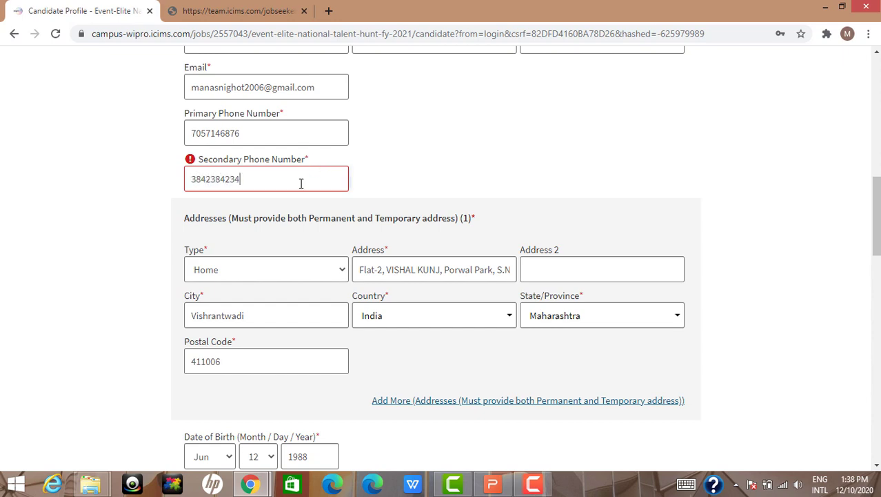
scroll(299, 185, "down", 20)
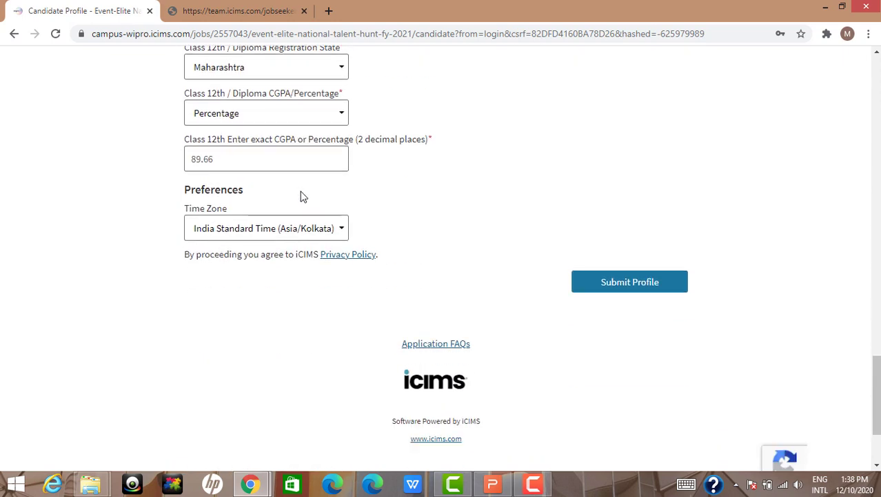
- Resubmit the completed profile and continue to the Candidate Questions step
left_click(612, 146)
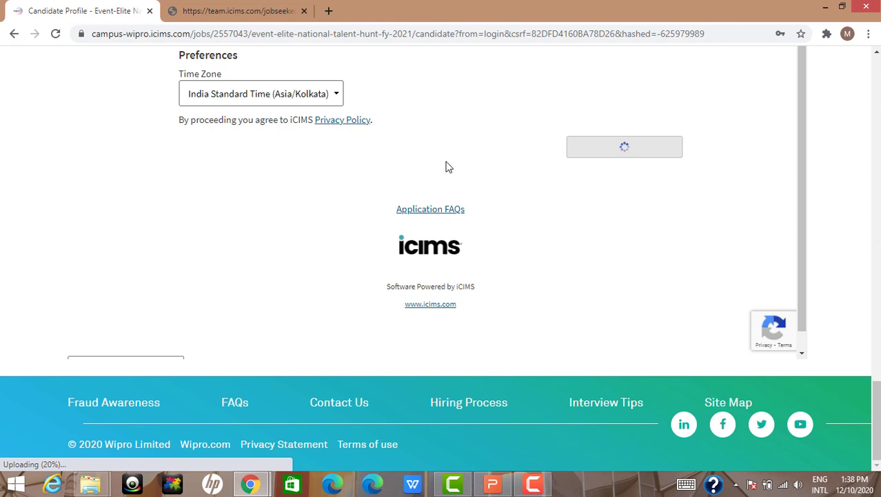
left_click(525, 488)
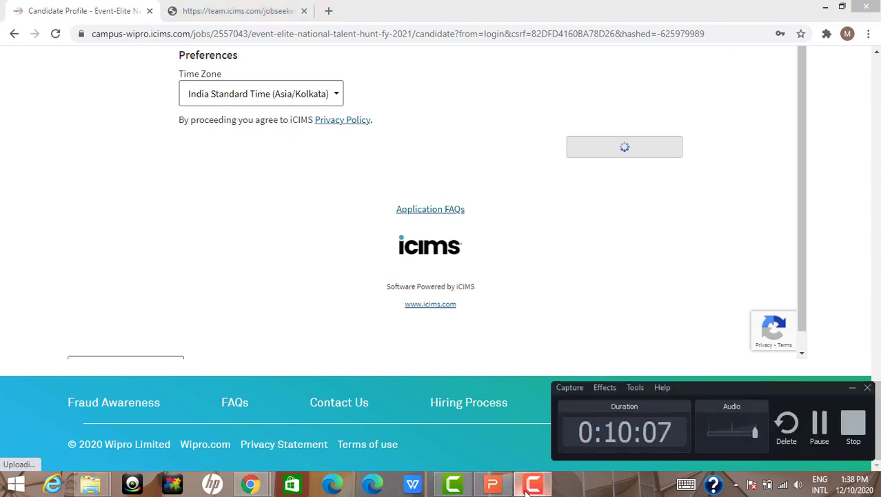
left_click(530, 489)
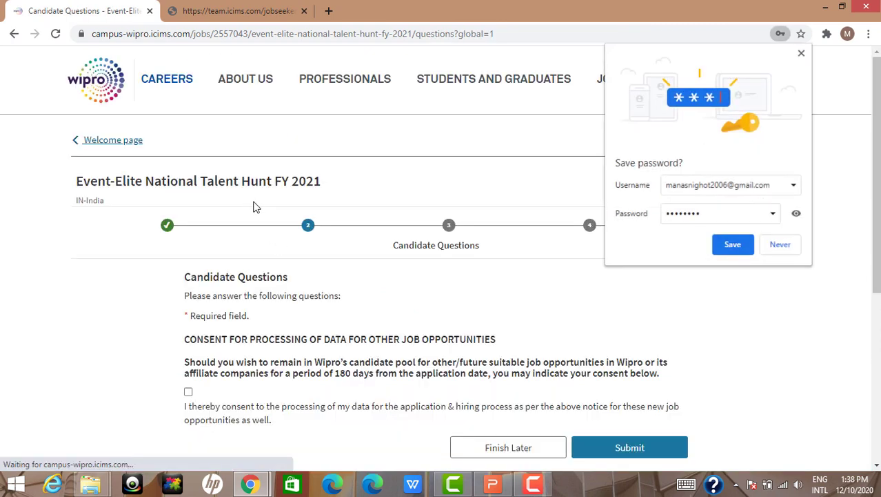
- Decline Chrome's password save, tick consent for other job opportunities, and submit
left_click(780, 244)
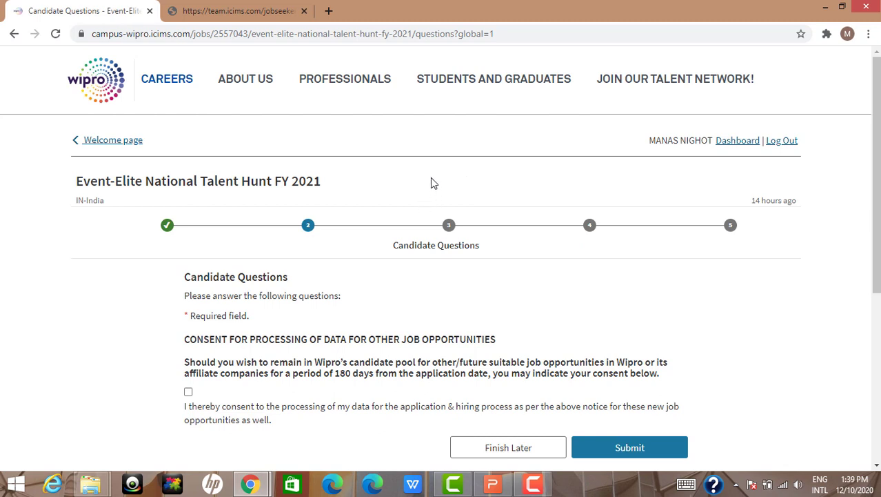
scroll(430, 181, "down", 1)
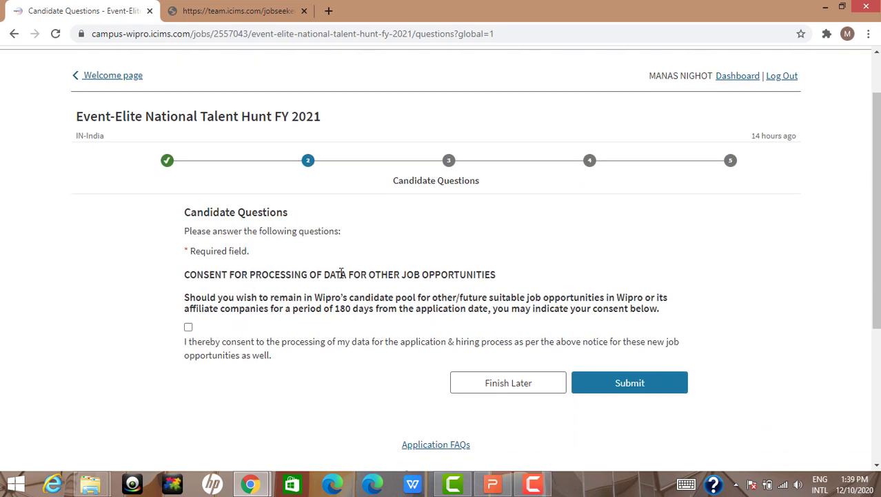
left_click(188, 327)
left_click_drag(315, 298, 419, 297)
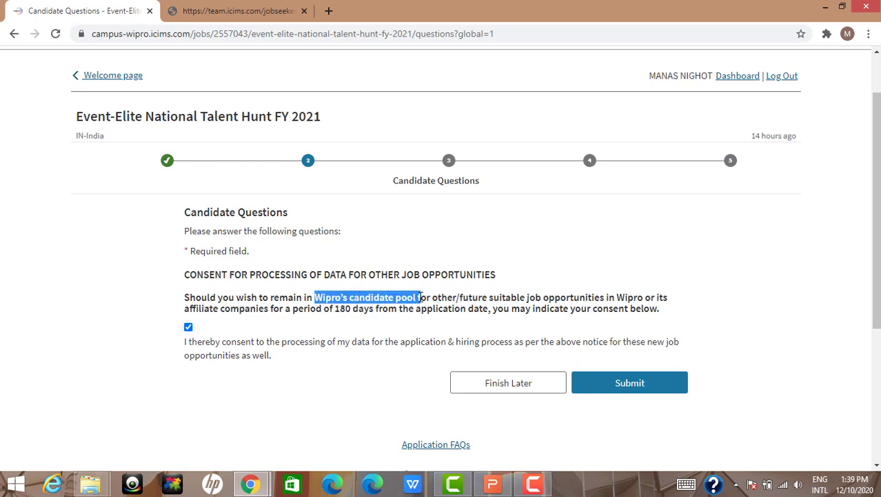
left_click(523, 291)
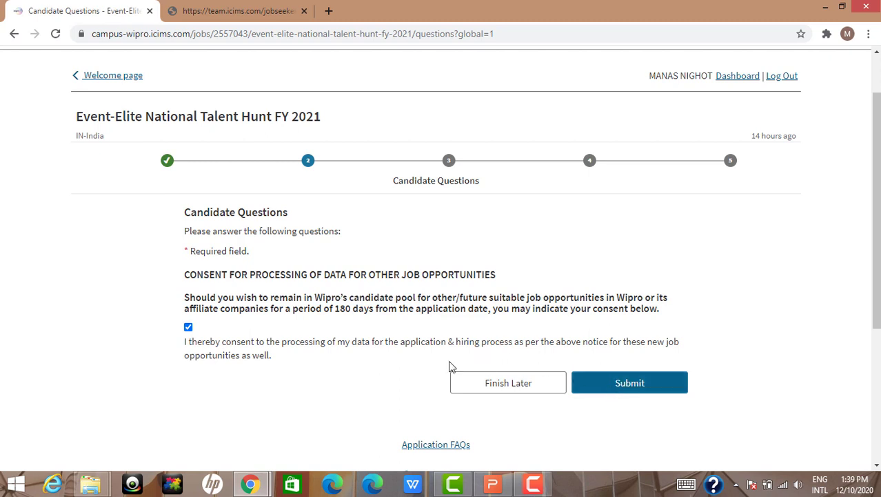
left_click(629, 386)
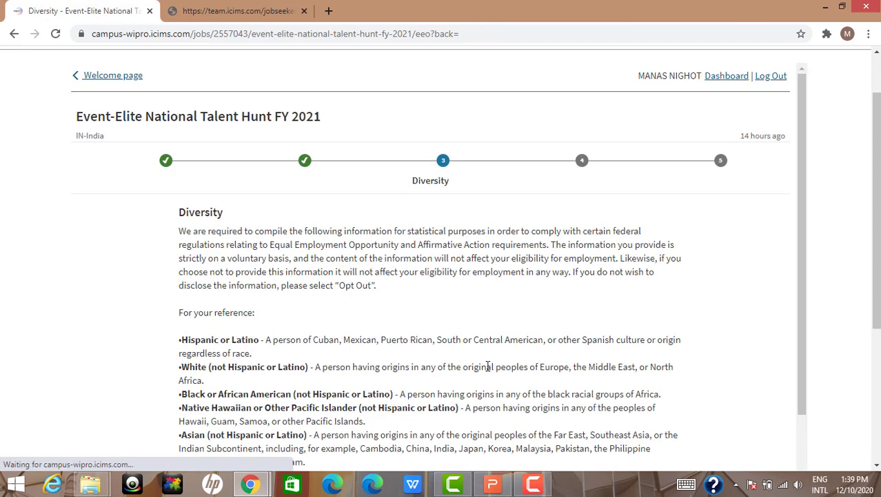
- Answer Race as Asian (Not Hispanic or Latino) and Gender as Male, then submit
scroll(489, 364, "down", 6)
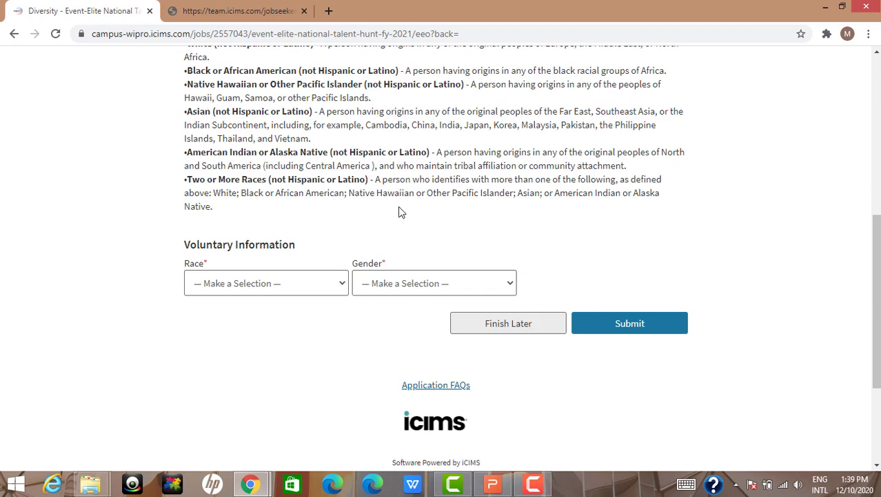
scroll(500, 219, "up", 4)
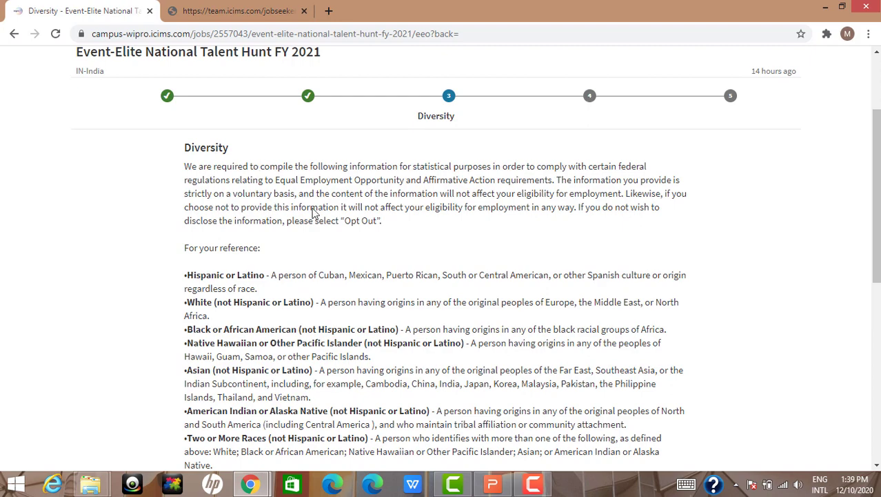
scroll(416, 239, "down", 4)
scroll(417, 239, "up", 2)
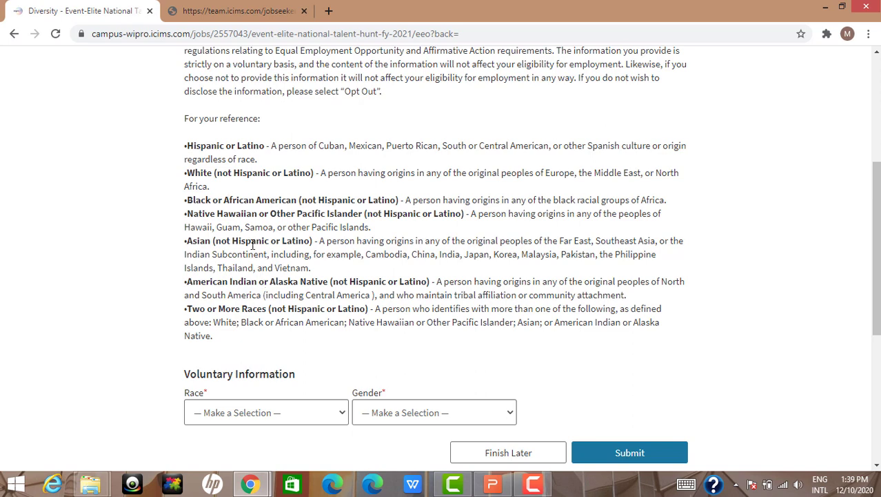
scroll(253, 245, "down", 2)
left_click(249, 293)
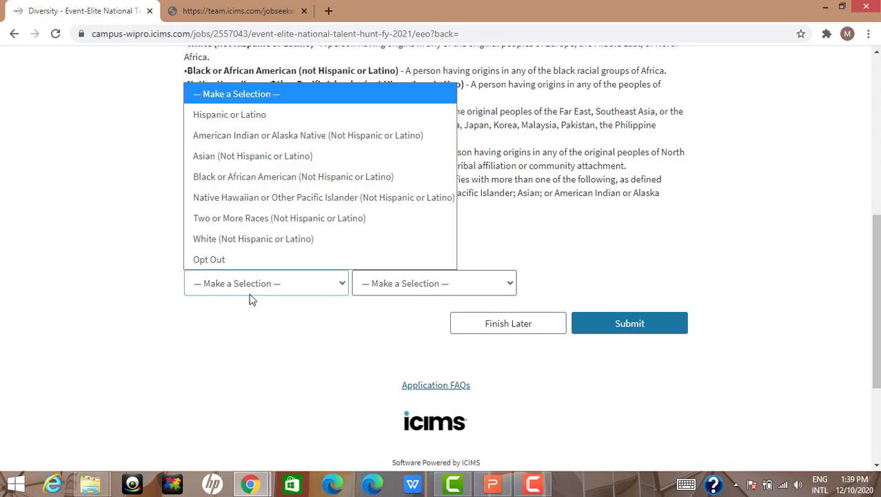
left_click(240, 152)
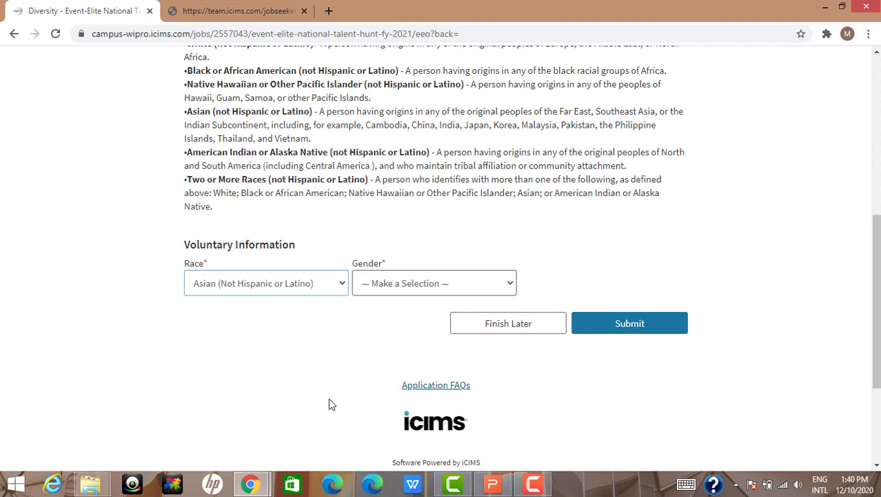
left_click(386, 290)
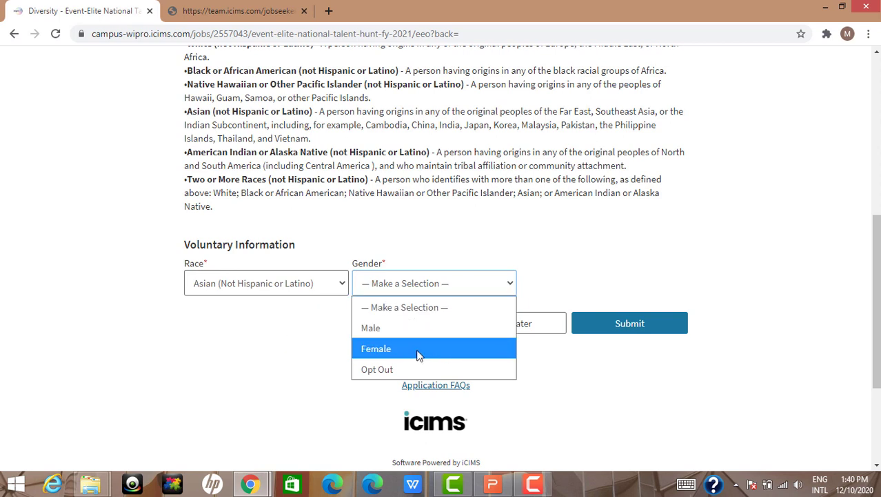
left_click(422, 327)
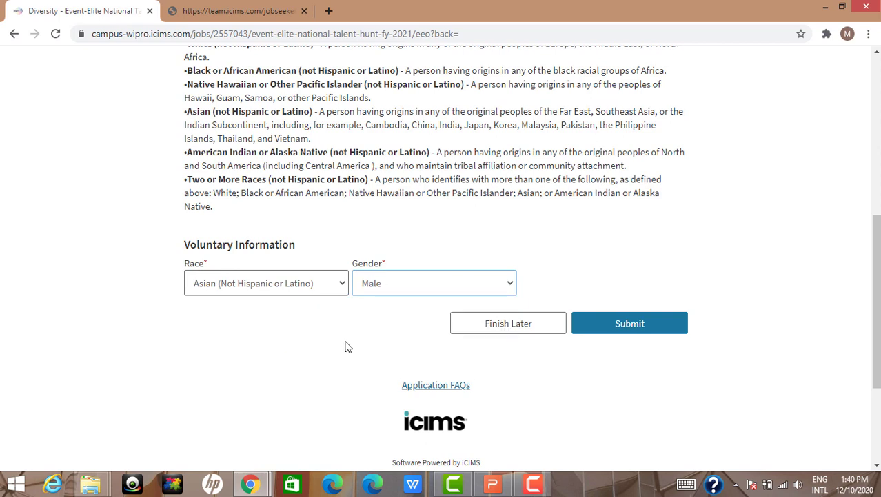
left_click(616, 324)
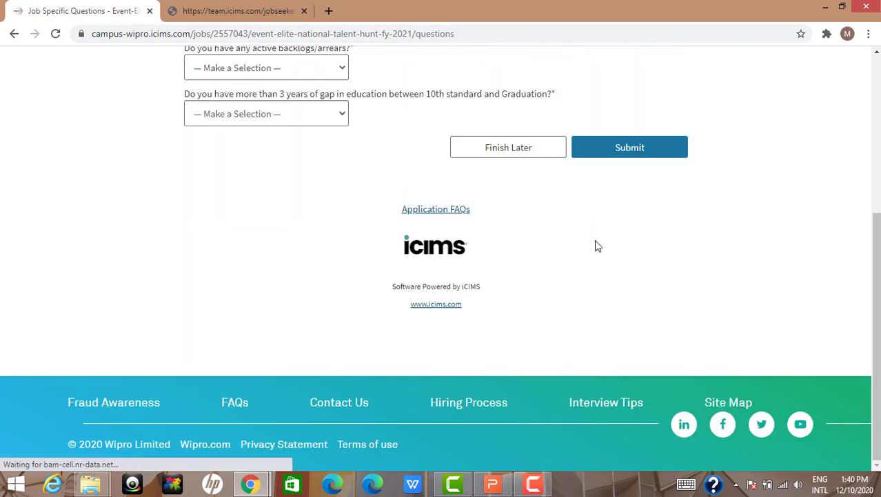
- Answer No to both the active-backlogs and the over-3-year education-gap questions
scroll(597, 246, "down", 1)
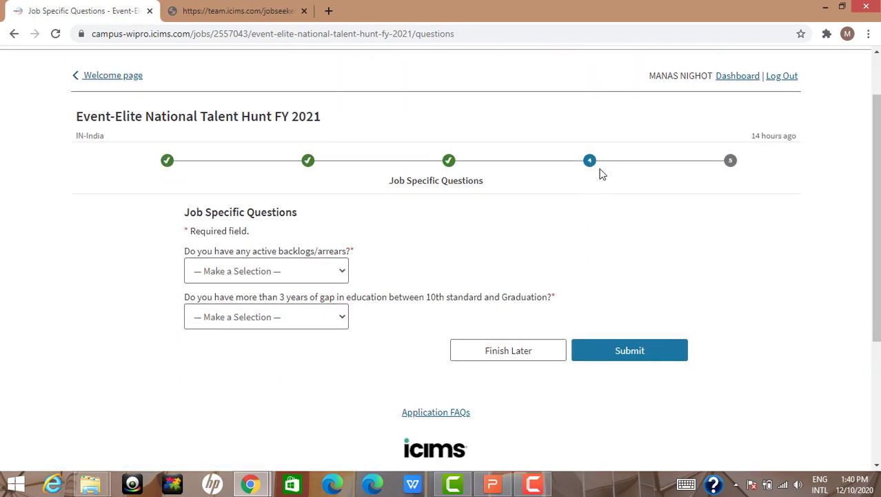
left_click(262, 273)
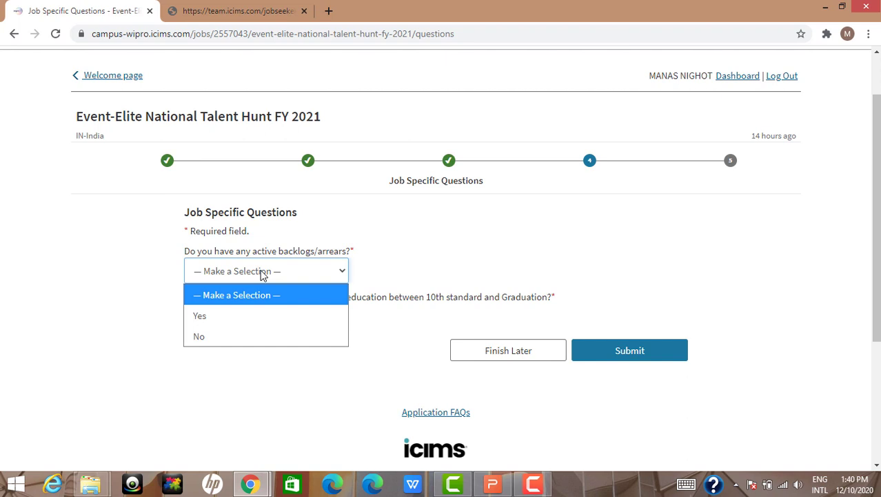
left_click(226, 337)
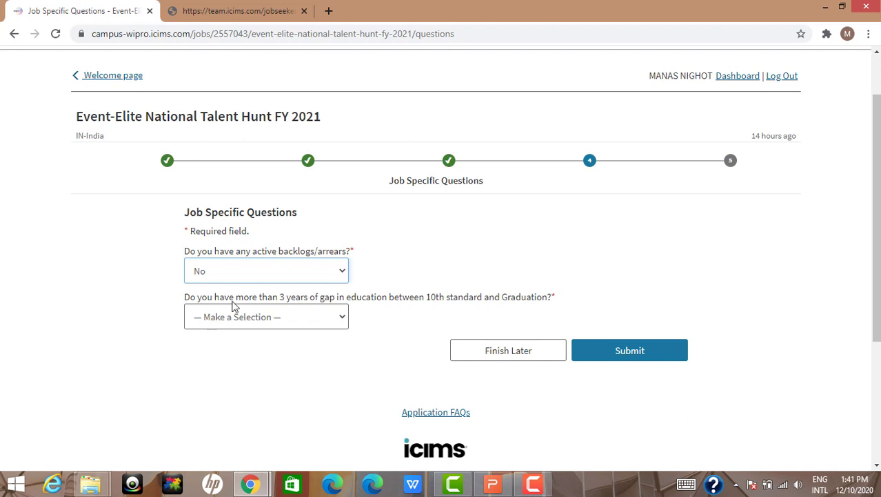
left_click(325, 322)
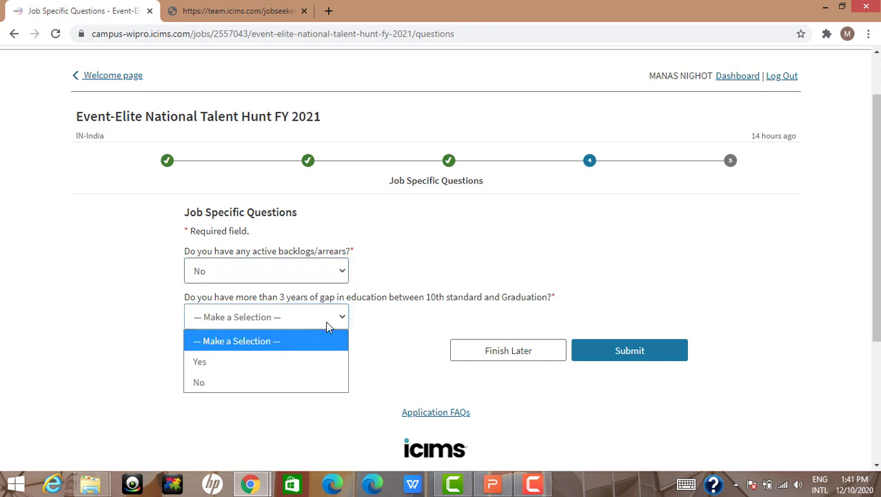
left_click(245, 382)
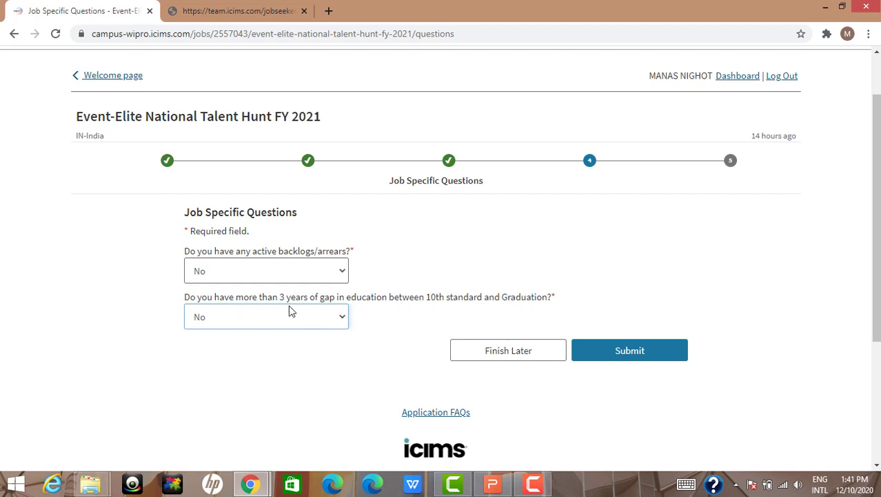
- Submit the job-specific answers and choose UG as the graduation level
left_click(618, 354)
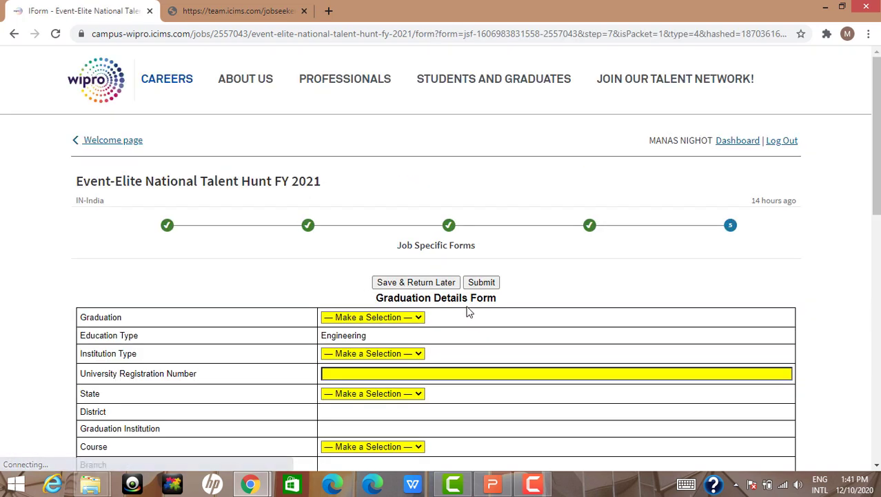
scroll(543, 277, "down", 2)
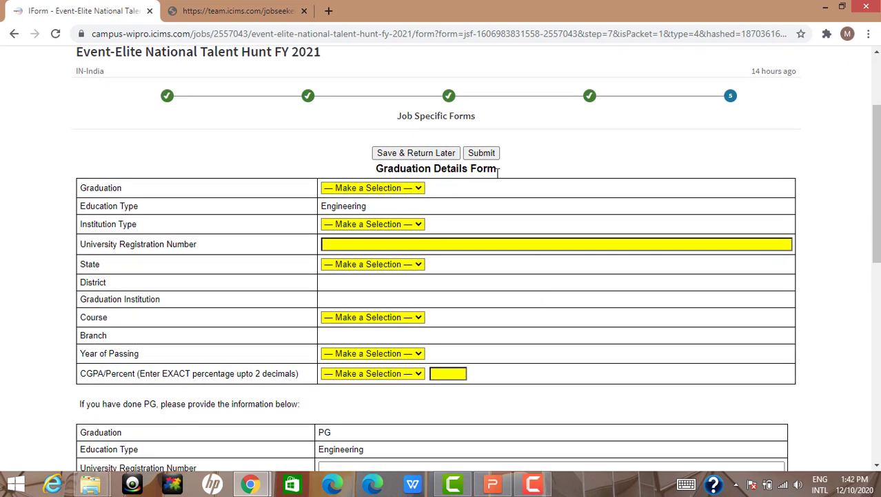
left_click(353, 189)
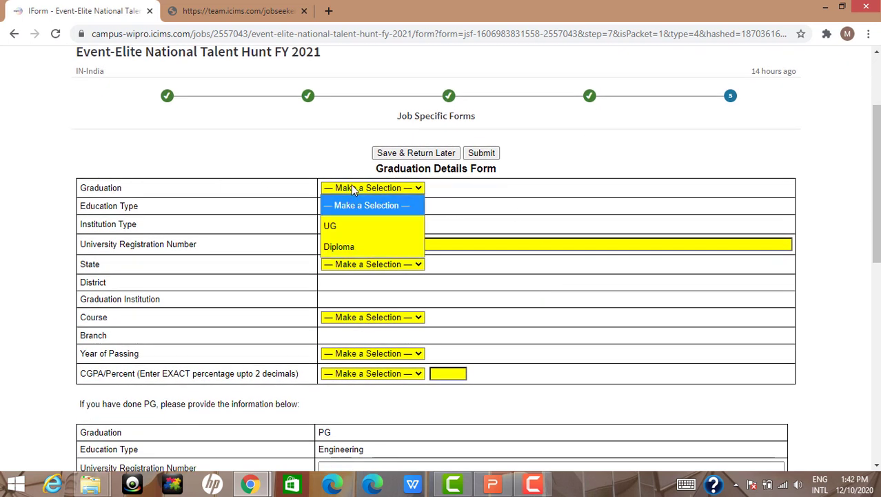
left_click(349, 226)
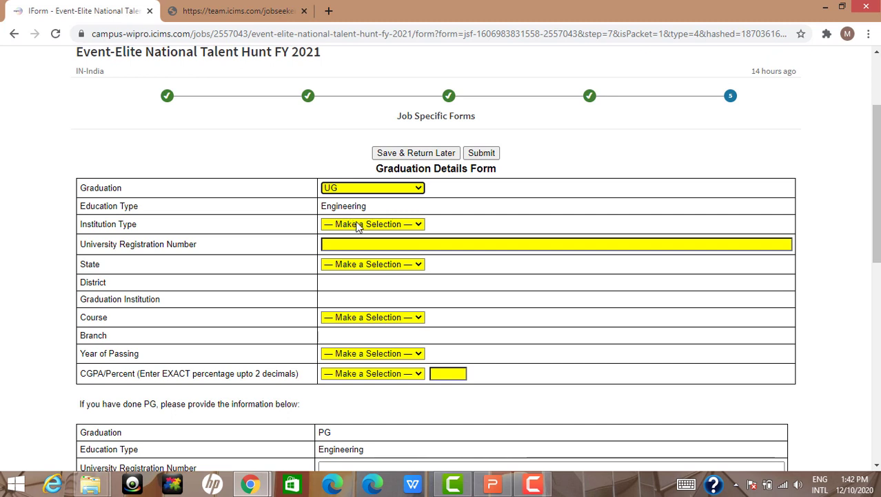
- Set Institution Type to Other Institutes and enter the university registration number
left_click(359, 225)
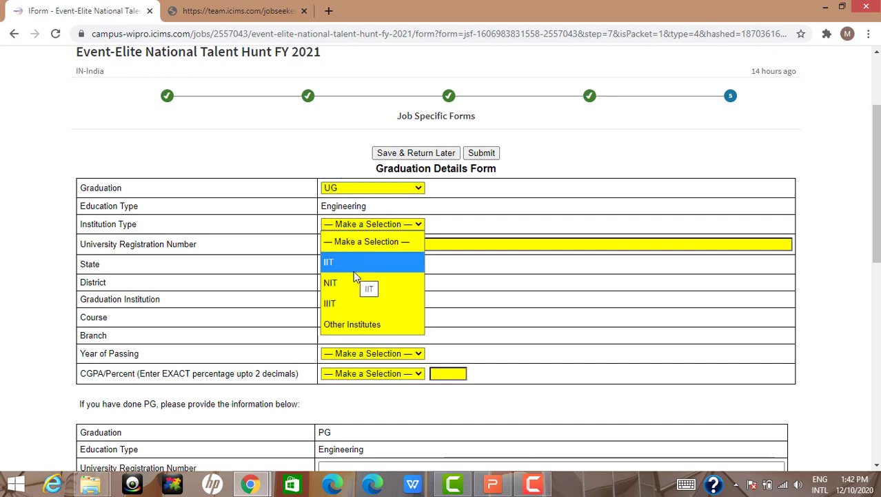
left_click(353, 322)
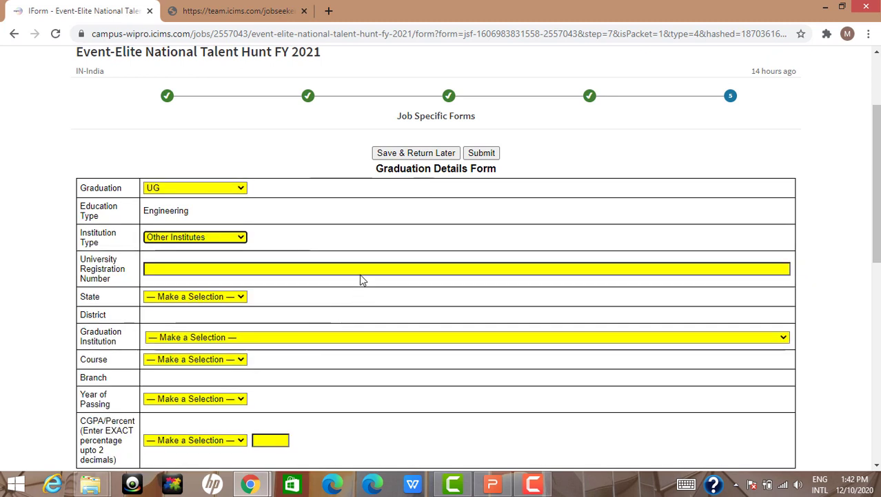
left_click(155, 268)
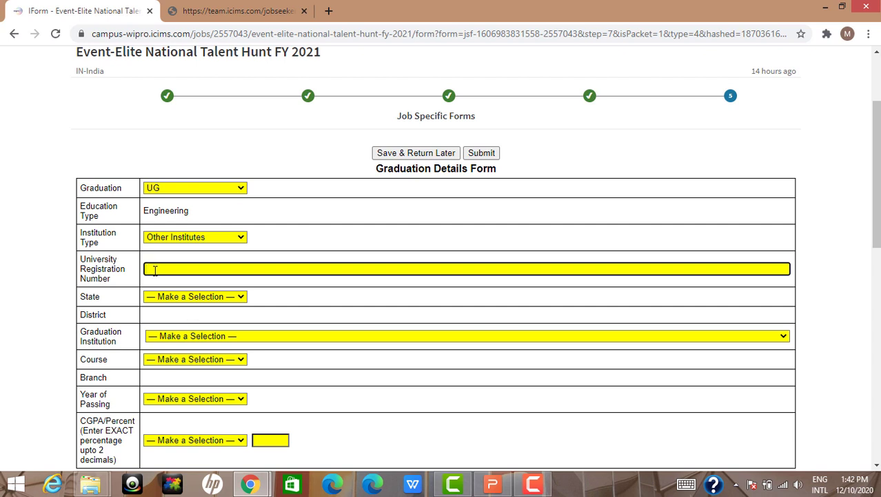
- Set the graduation state to Maharashtra and the district to Pune
left_click(169, 302)
scroll(177, 185, "down", 5)
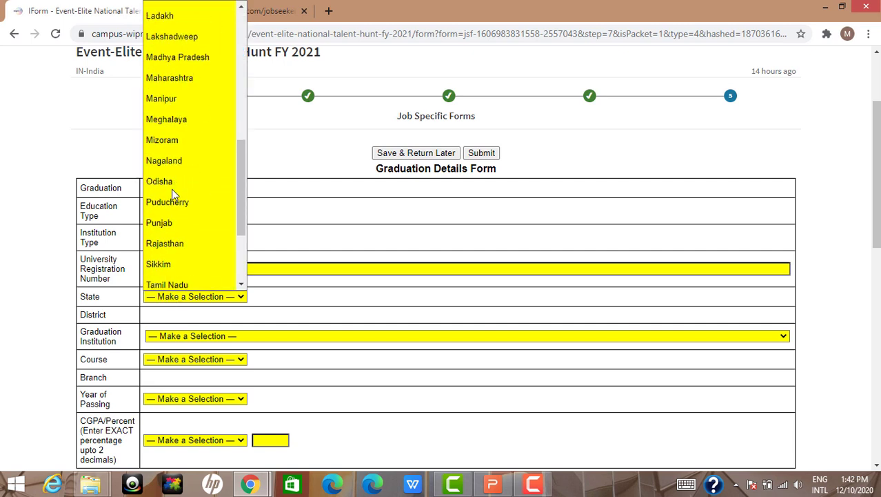
left_click(179, 80)
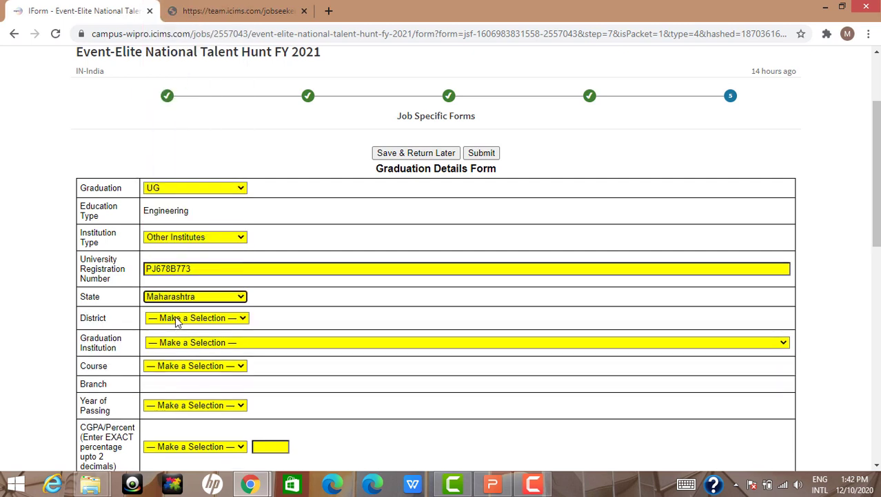
left_click(175, 317)
scroll(176, 240, "down", 4)
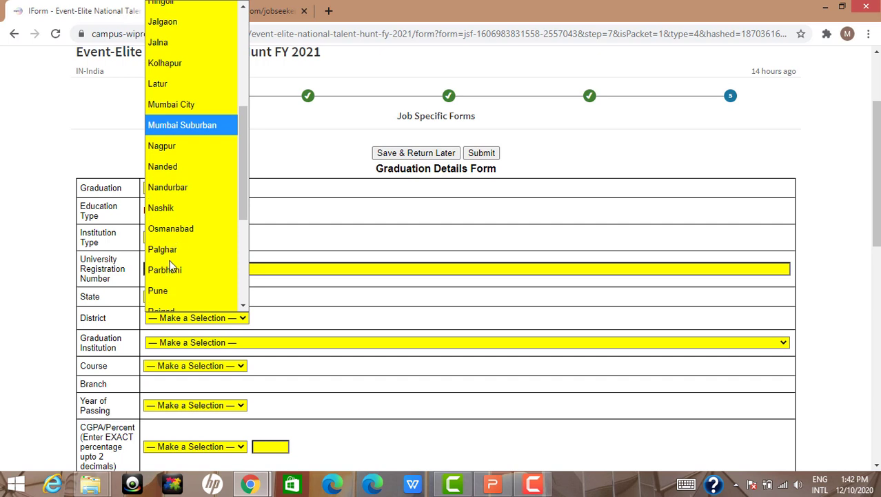
left_click(164, 291)
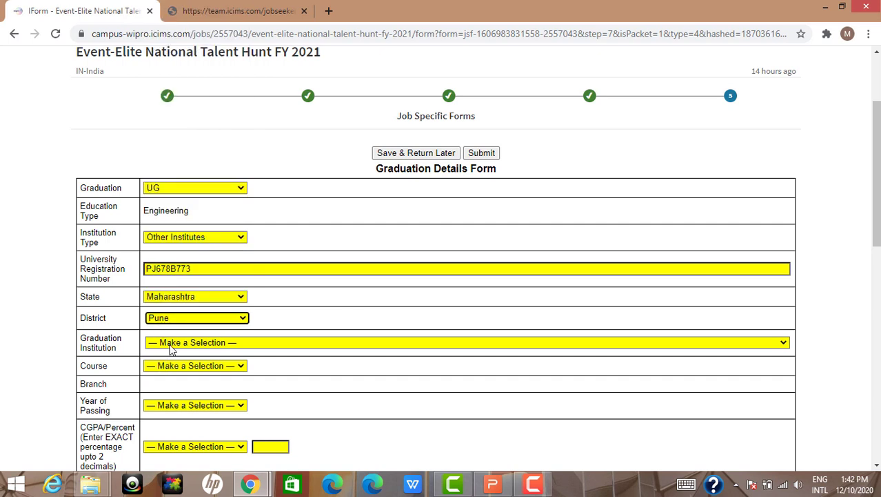
- Set the graduation institution to Apollo Institute Of Technology
left_click(181, 343)
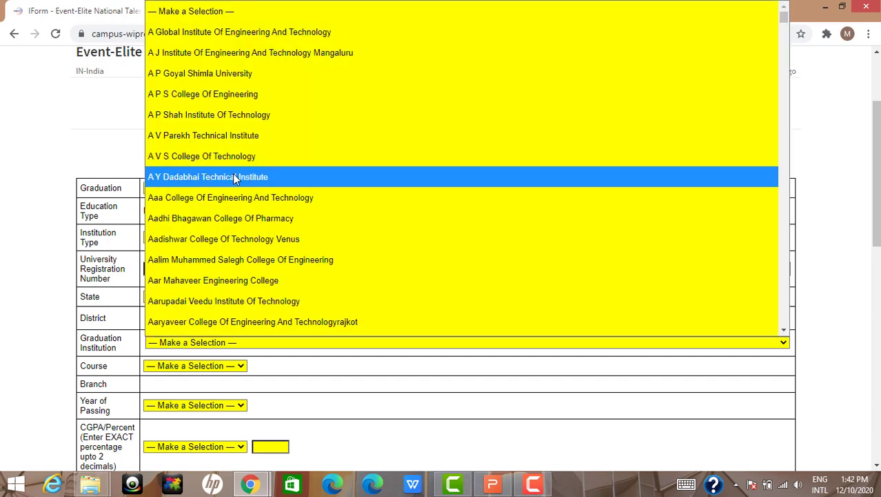
scroll(223, 180, "down", 8)
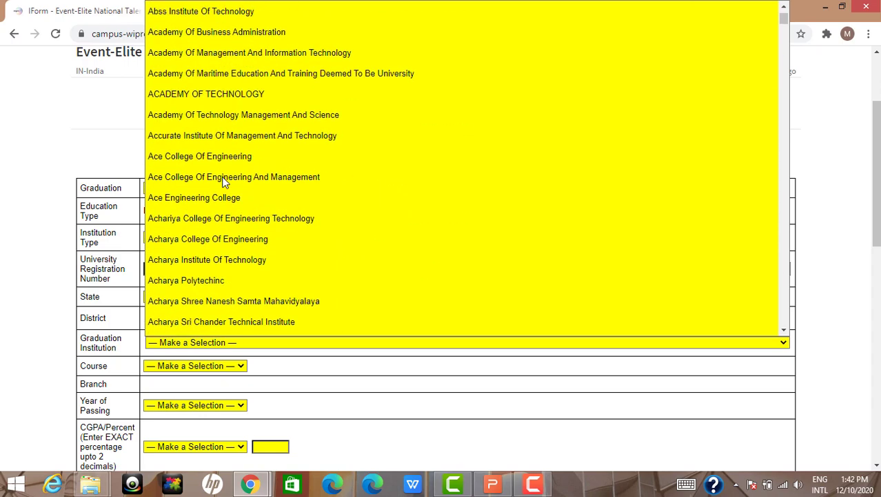
scroll(222, 181, "down", 15)
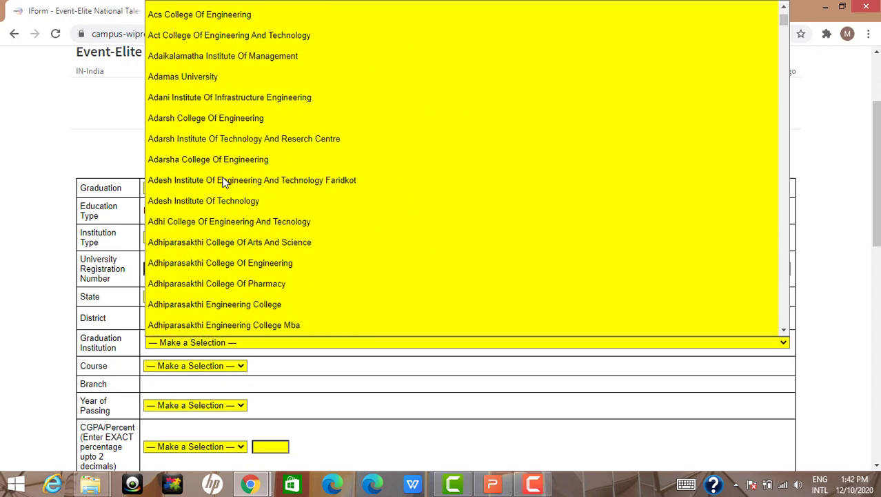
scroll(217, 193, "down", 20)
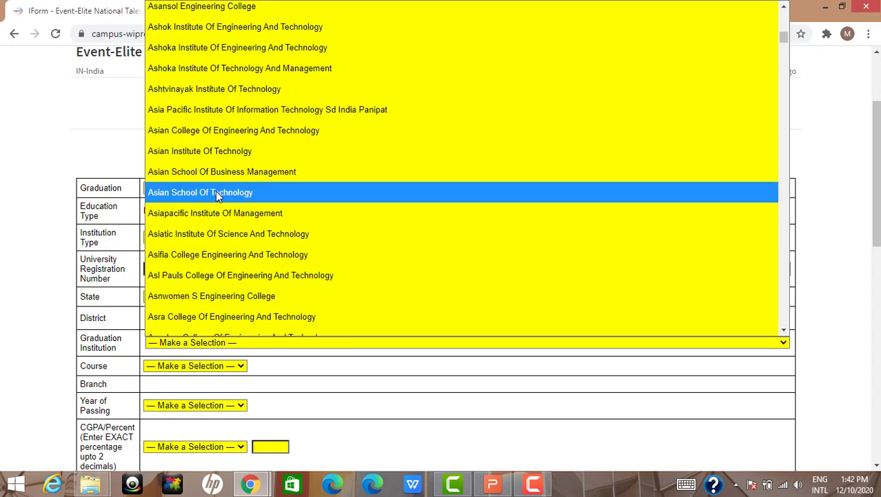
scroll(244, 270, "up", 12)
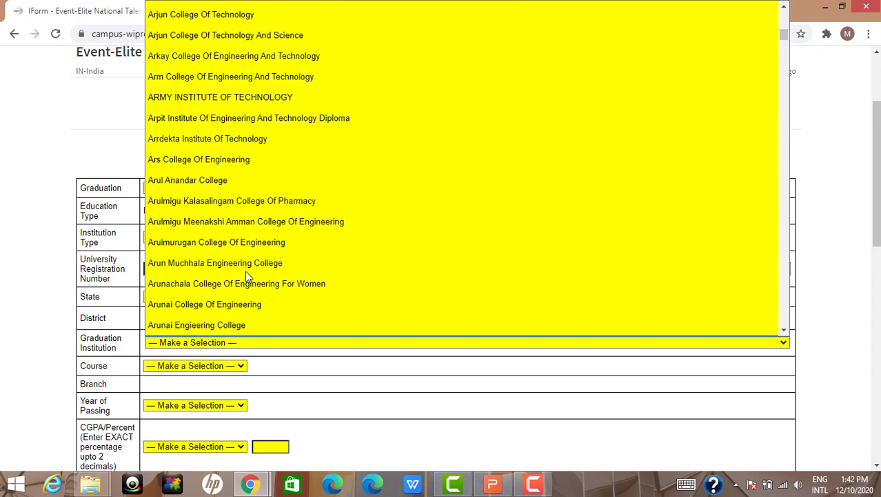
left_click(202, 117)
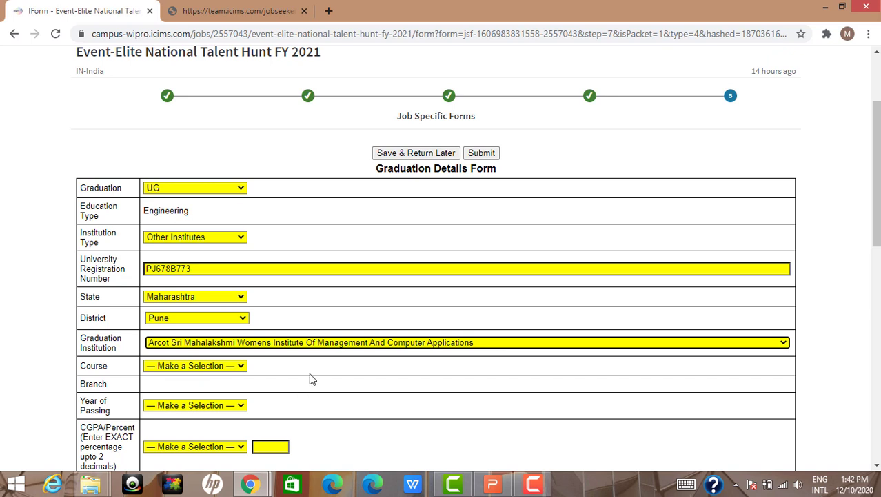
left_click(291, 341)
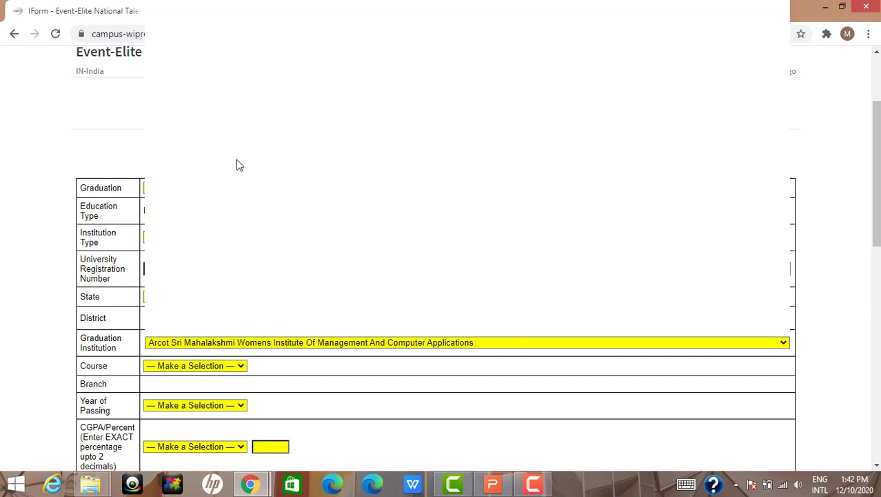
left_click(231, 140)
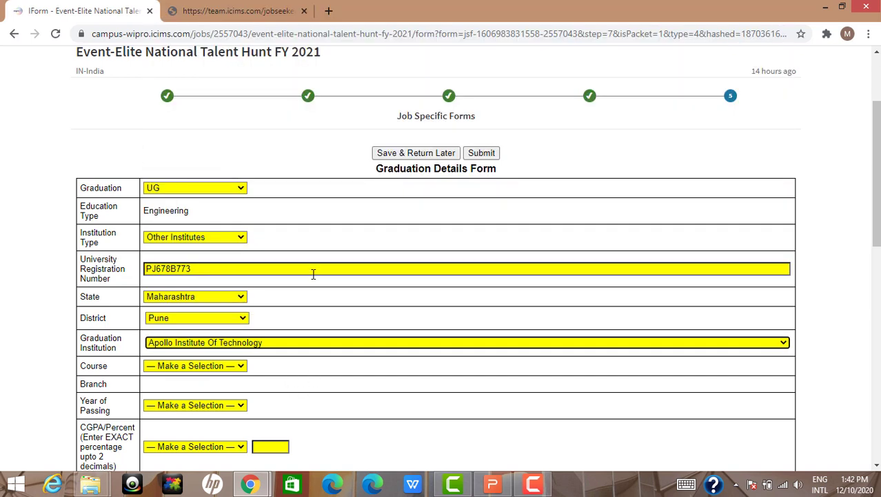
- Choose BE / BTech as the course and Electronics and Computer Engineering as the branch
left_click(209, 367)
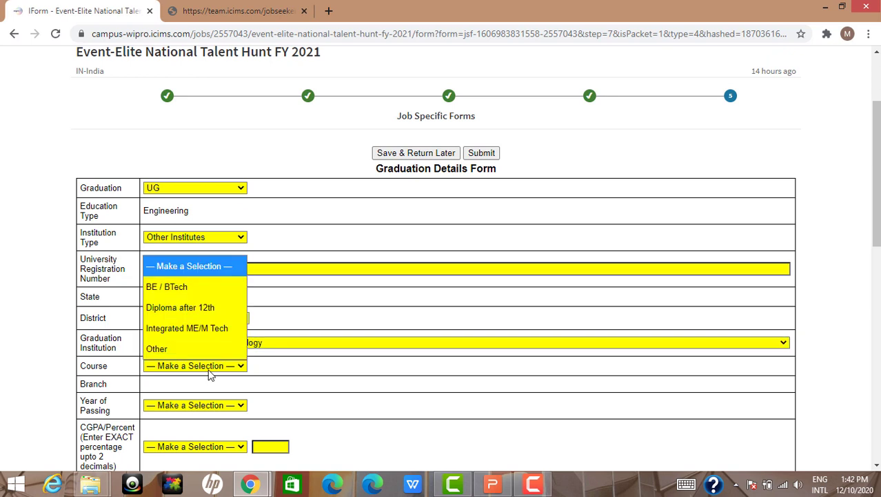
left_click(208, 286)
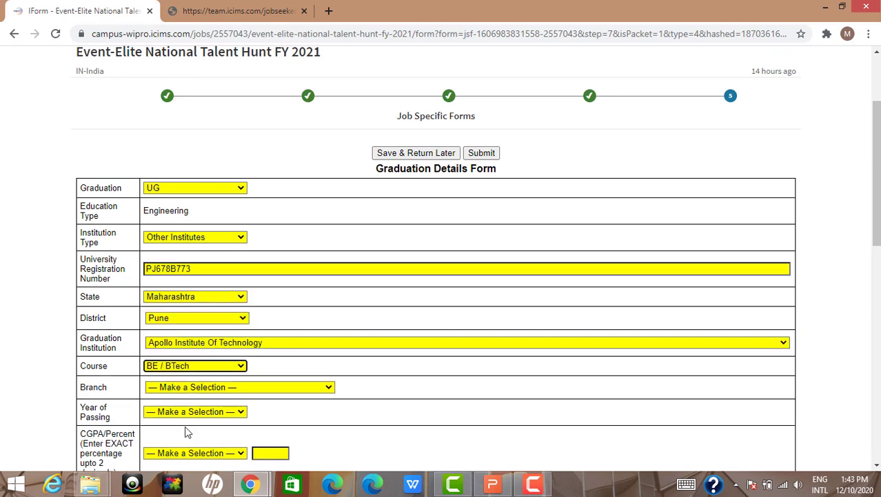
left_click(182, 387)
scroll(233, 276, "down", 1)
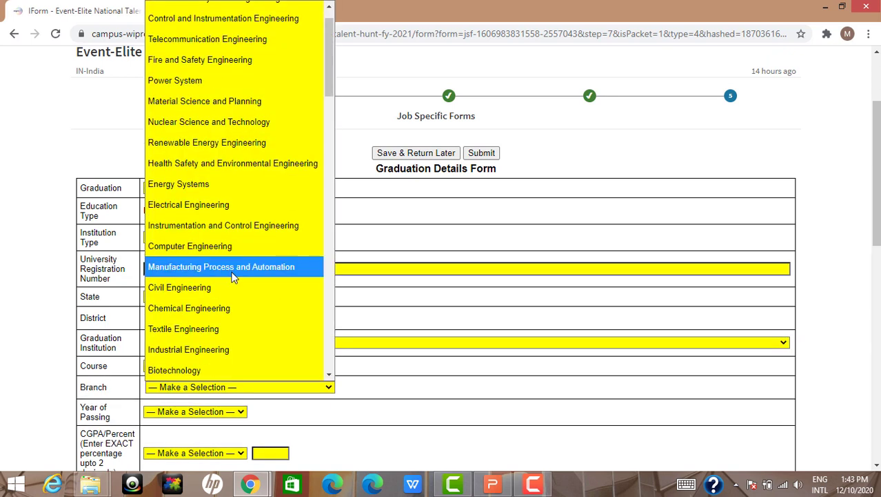
scroll(233, 276, "down", 5)
scroll(233, 278, "up", 6)
scroll(233, 278, "down", 10)
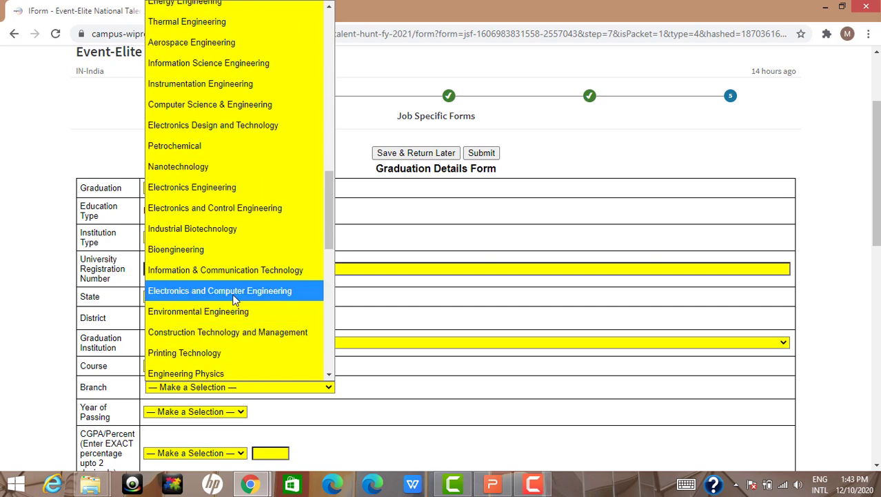
left_click(234, 292)
left_click(400, 391)
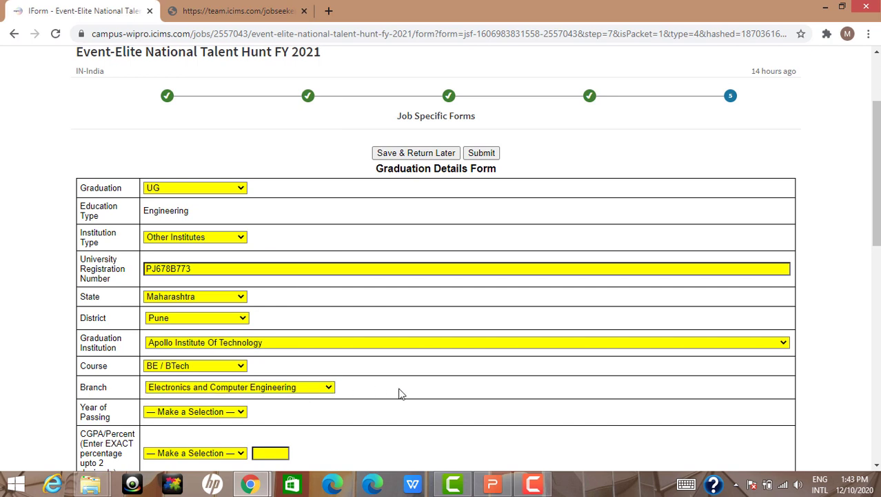
- Set year of passing to 2020 and the score to Percent, 70.00
scroll(399, 392, "down", 3)
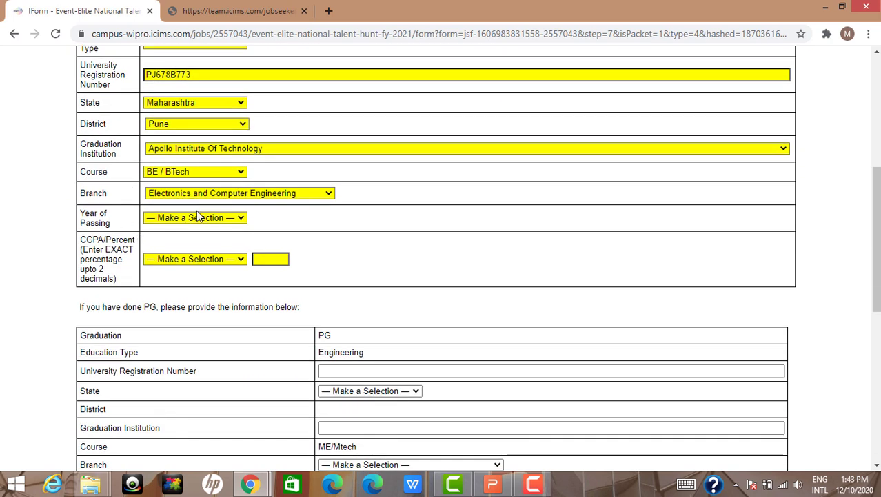
left_click(198, 217)
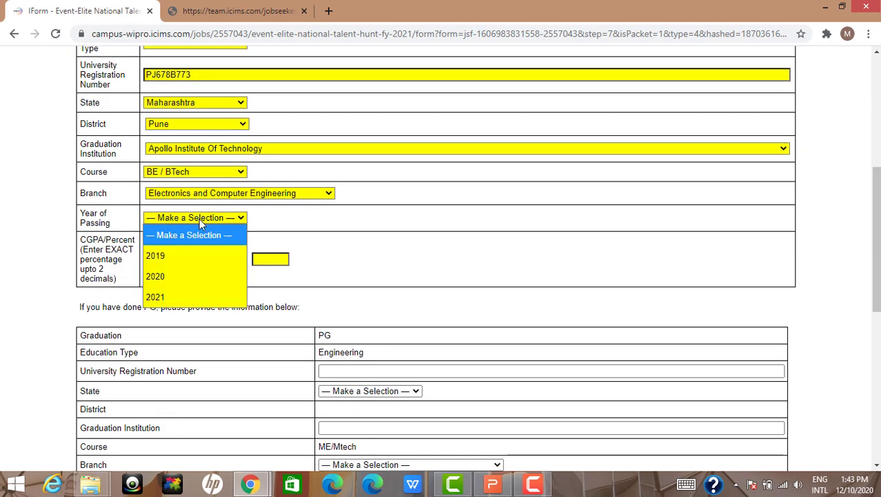
left_click(202, 275)
left_click(461, 219)
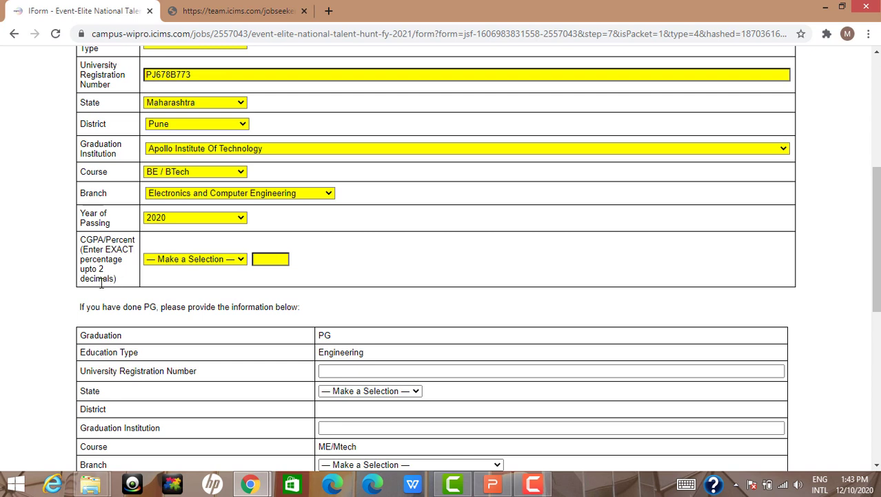
left_click(202, 260)
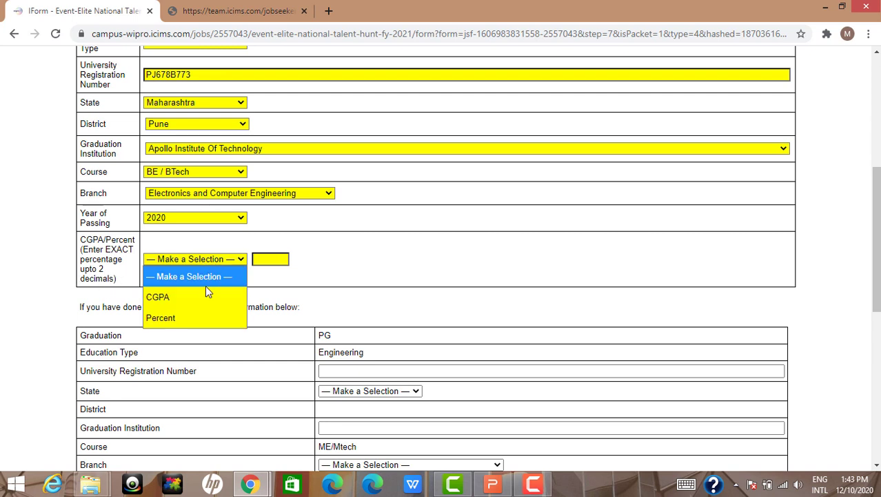
left_click(201, 315)
left_click(283, 257)
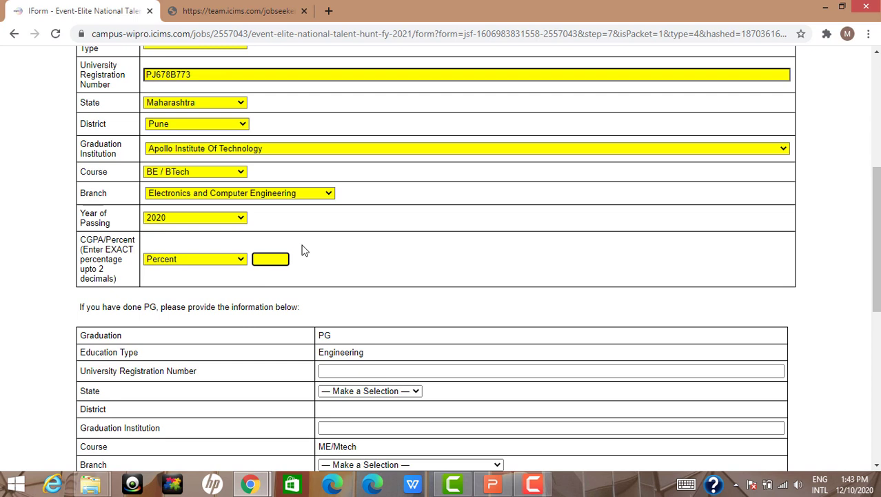
type("70.00")
left_click(48, 325)
- Leave the PG registration number and institution fields empty and submit the form
scroll(47, 325, "down", 4)
scroll(106, 277, "up", 2)
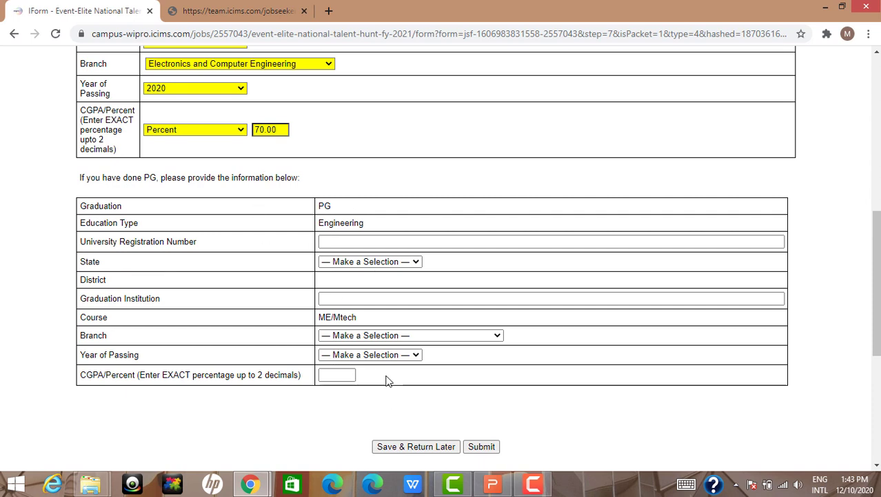
scroll(359, 378, "down", 2)
scroll(309, 367, "up", 5)
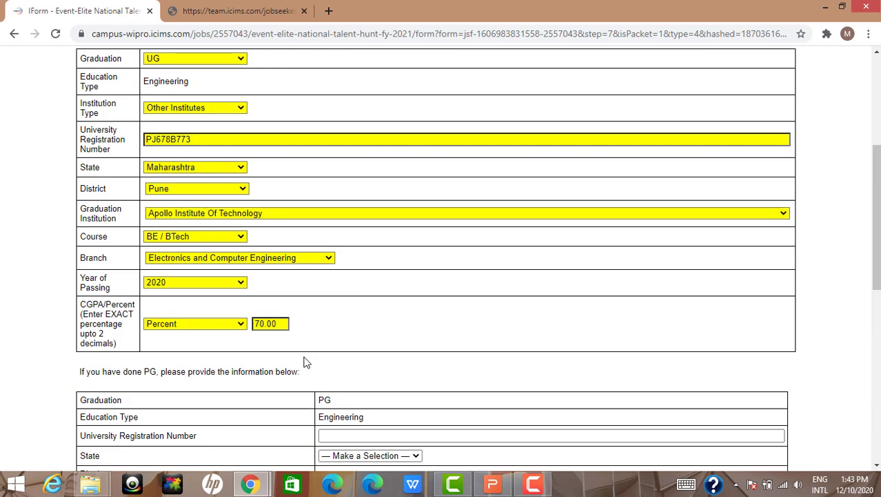
scroll(393, 279, "down", 2)
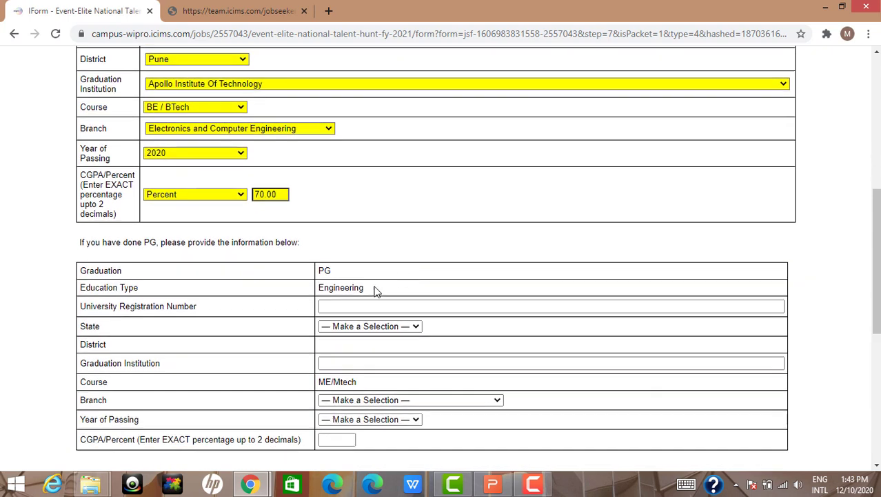
left_click(374, 304)
scroll(304, 294, "up", 3)
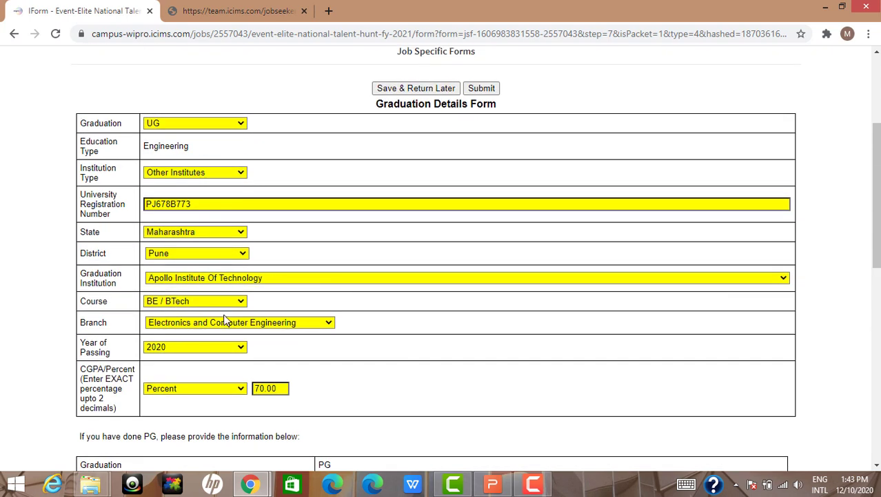
scroll(467, 329, "down", 3)
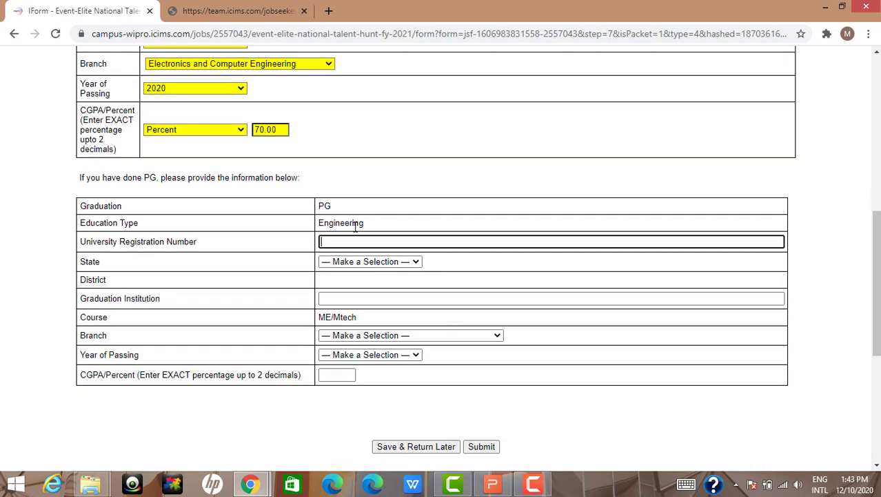
left_click(355, 301)
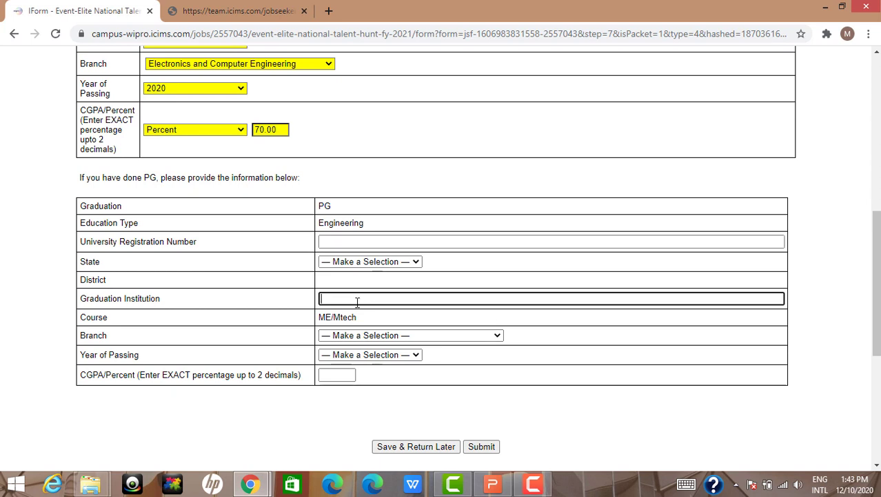
left_click(269, 413)
scroll(269, 412, "down", 3)
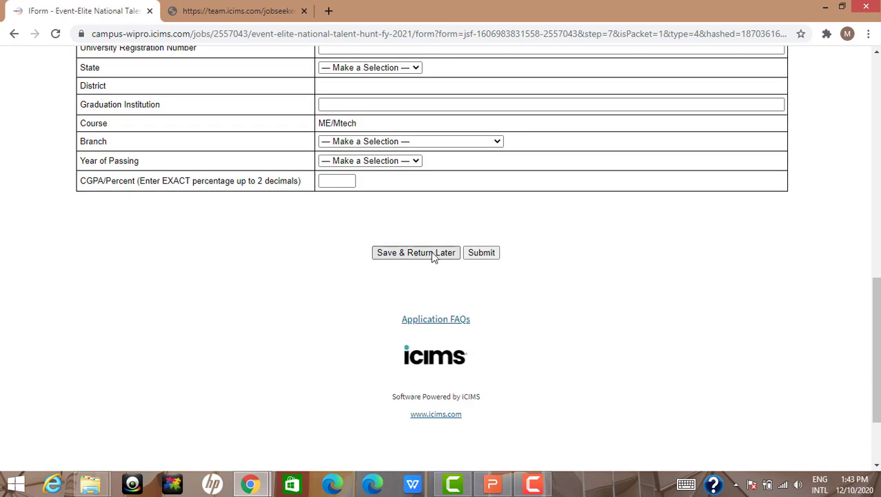
left_click(475, 254)
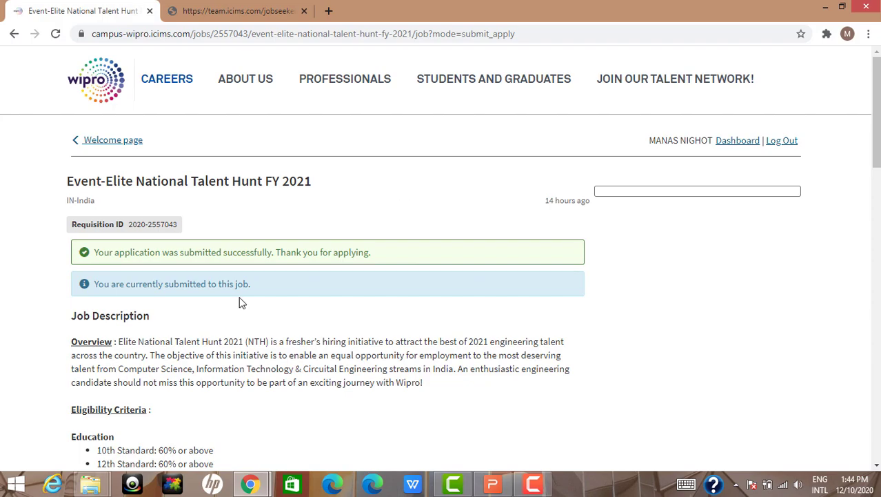
scroll(239, 298, "down", 20)
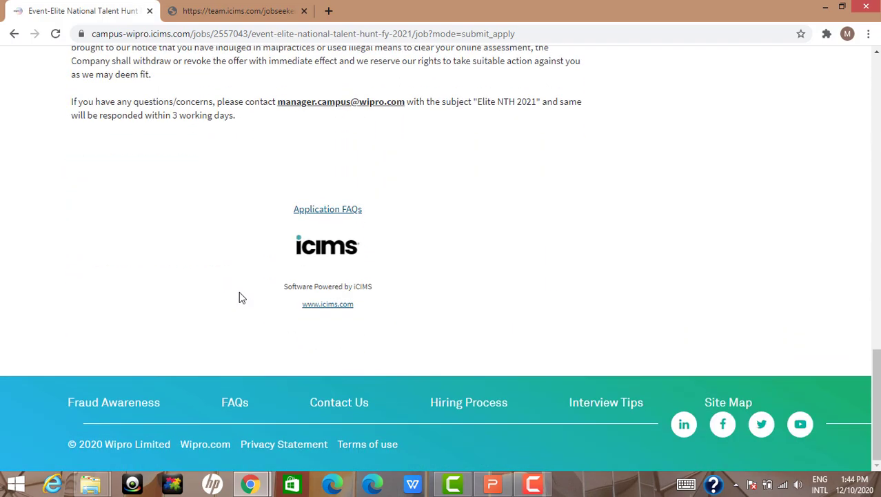
scroll(238, 298, "up", 20)
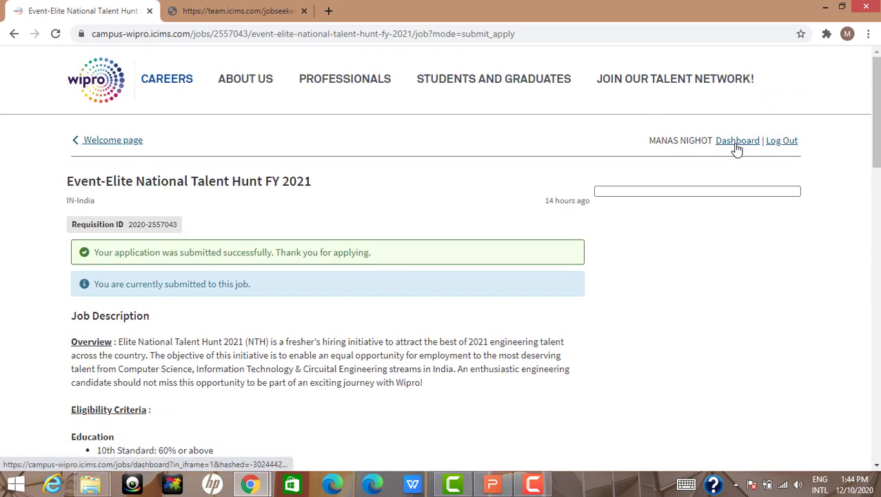
left_click_drag(75, 227, 182, 225)
left_click(233, 221)
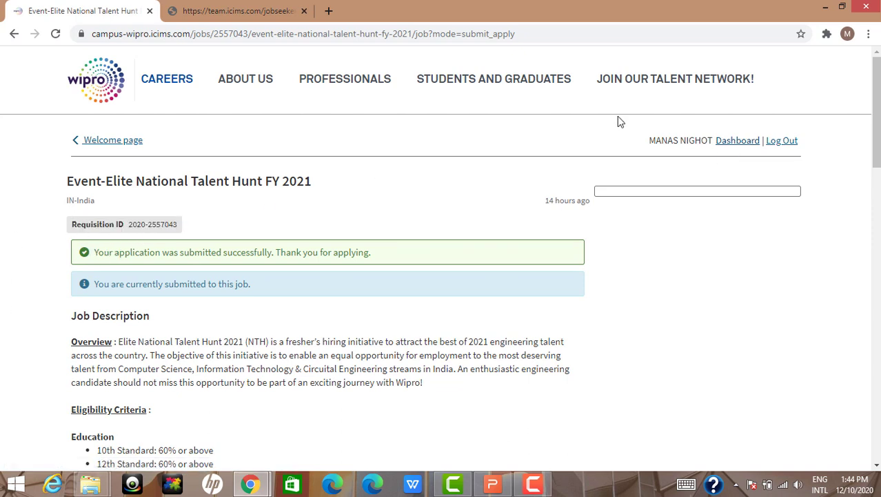
left_click(735, 142)
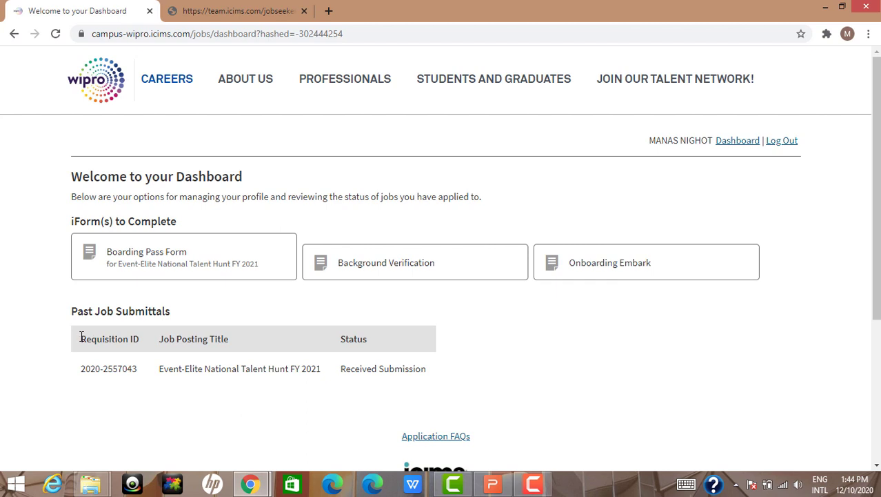
left_click_drag(81, 336, 142, 341)
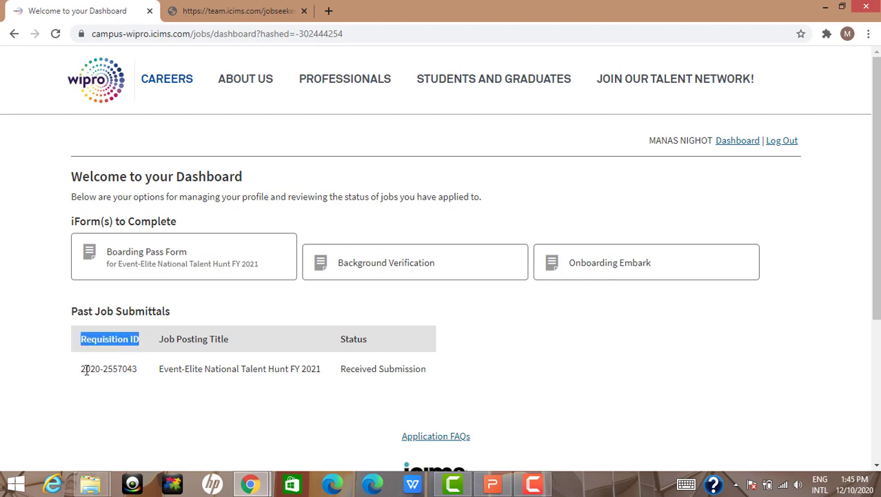
left_click_drag(79, 373, 144, 377)
left_click(138, 397)
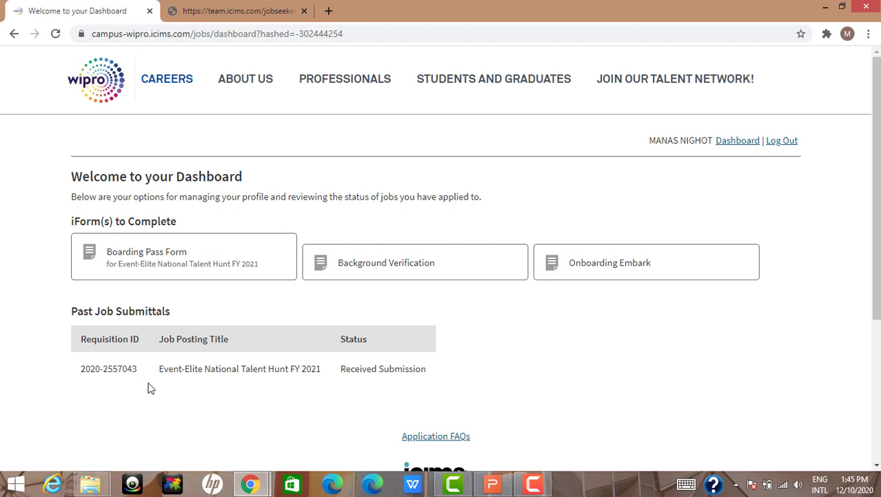
left_click_drag(73, 373, 139, 369)
left_click(135, 391)
left_click_drag(87, 341, 117, 380)
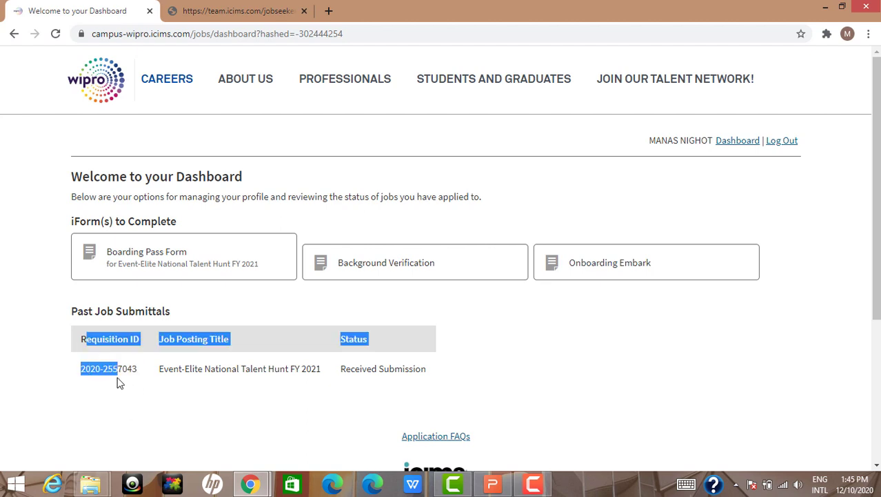
left_click(190, 376)
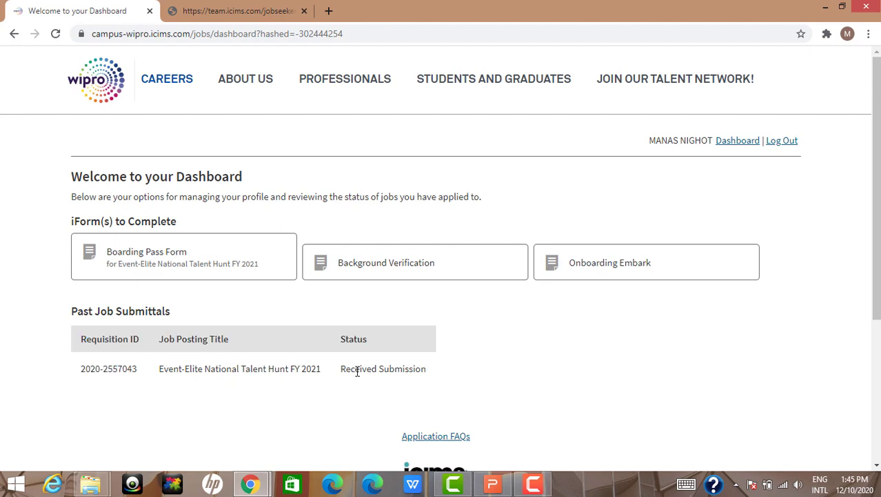
left_click_drag(356, 371, 429, 366)
left_click(519, 345)
scroll(203, 290, "down", 3)
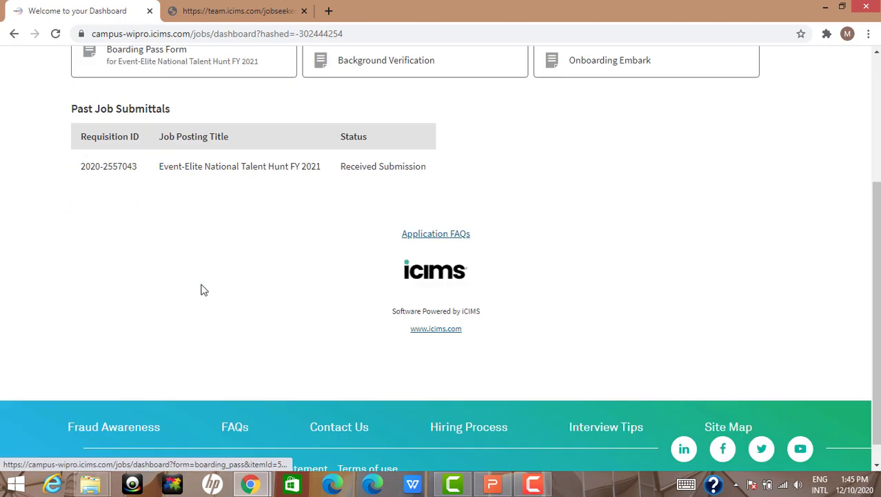
scroll(203, 290, "up", 3)
- Open the Boarding Pass Form and check its resume number and Event ID
left_click(152, 257)
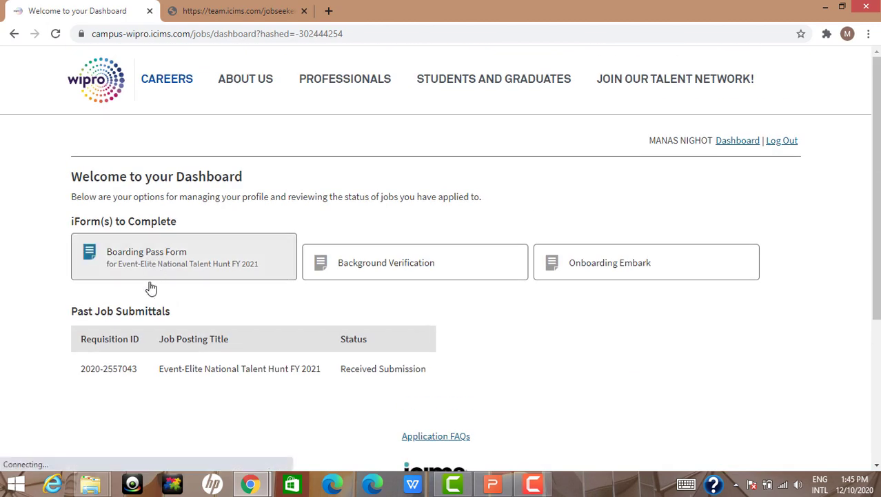
scroll(323, 178, "down", 1)
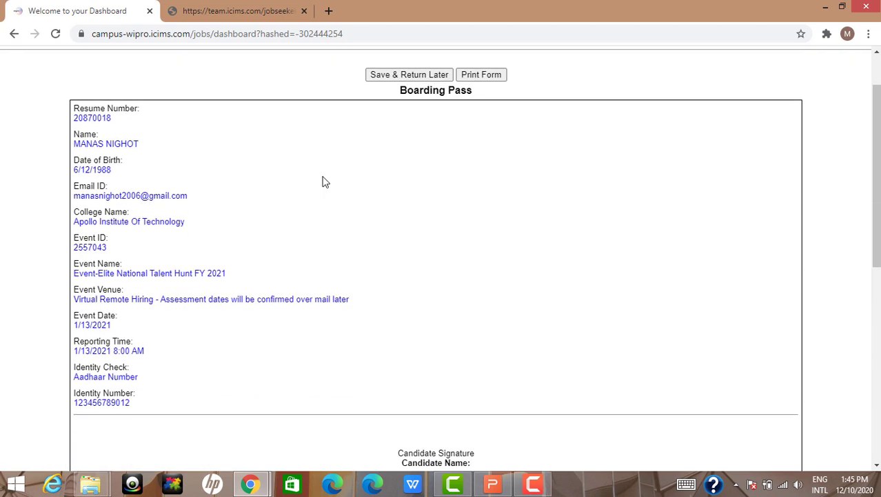
left_click_drag(118, 122, 72, 107)
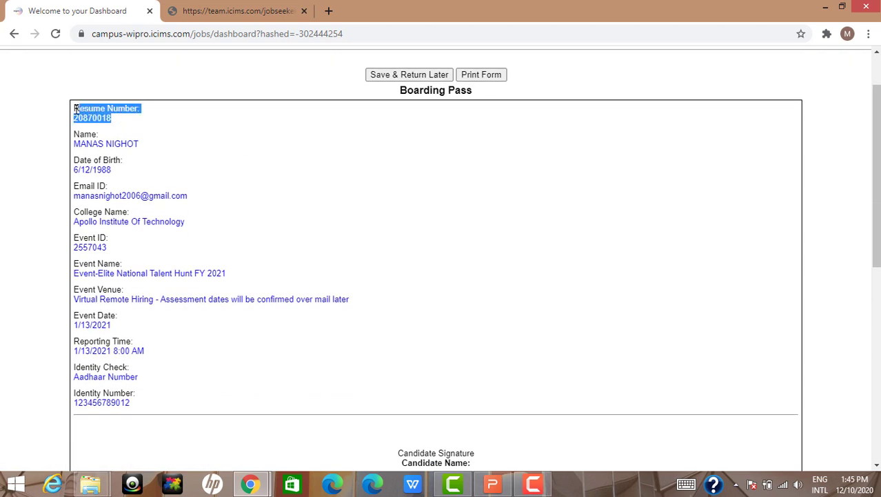
left_click(198, 84)
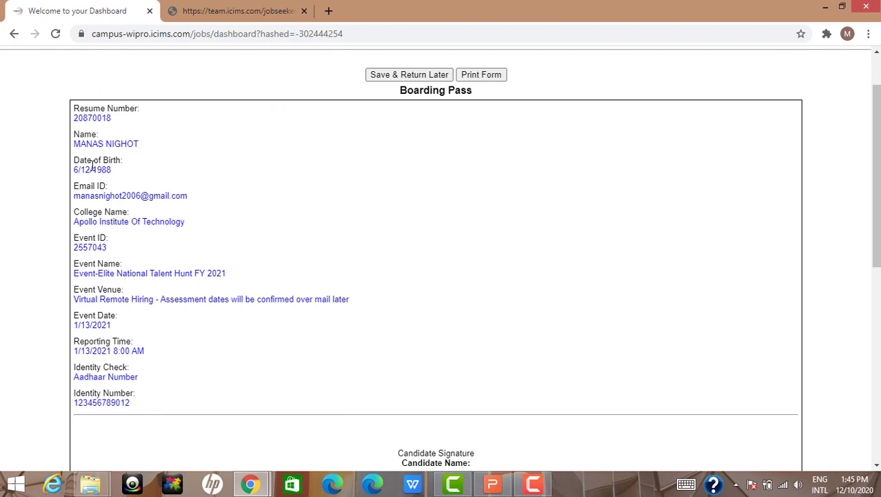
scroll(111, 200, "down", 3)
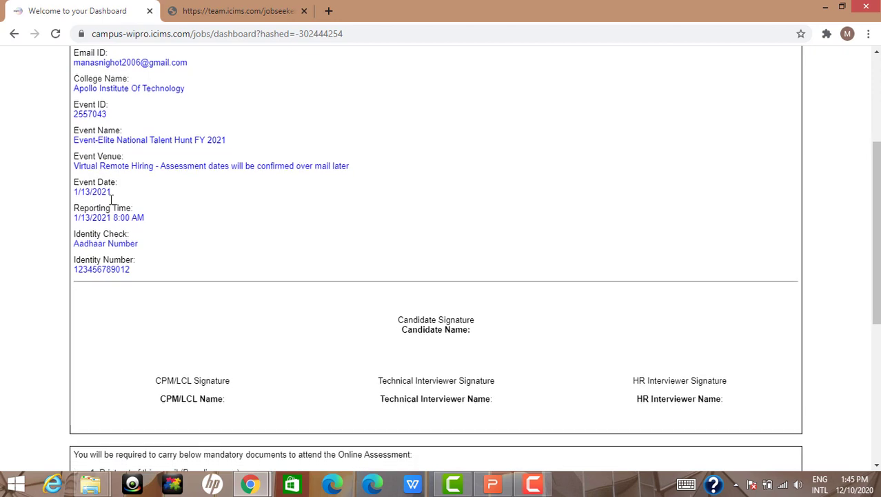
scroll(93, 92, "up", 1)
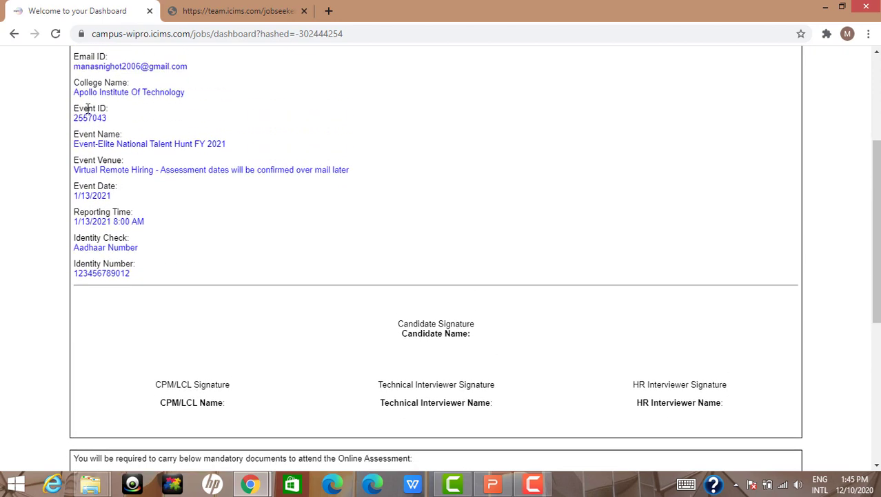
left_click_drag(108, 114, 84, 110)
left_click(99, 118)
- Review the Virtual Remote Hiring venue, date 1/13/2021, 8:00 AM reporting time and Aadhaar identity details
scroll(147, 170, "down", 1)
scroll(147, 169, "down", 1)
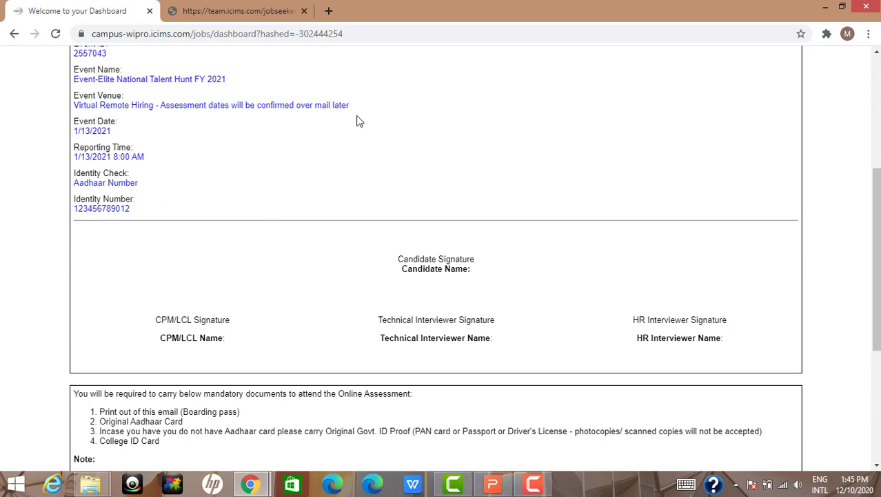
left_click_drag(76, 105, 157, 105)
left_click(166, 138)
left_click_drag(142, 158, 94, 182)
left_click(140, 191)
left_click_drag(136, 209, 73, 219)
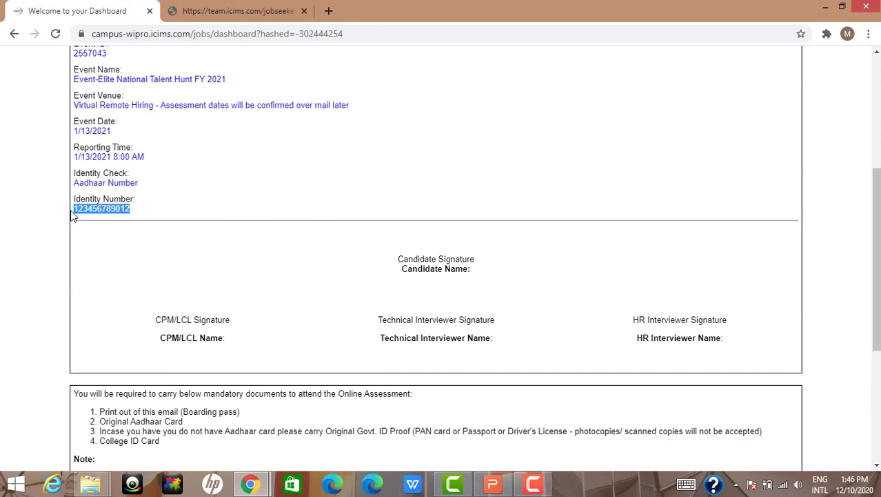
left_click(179, 202)
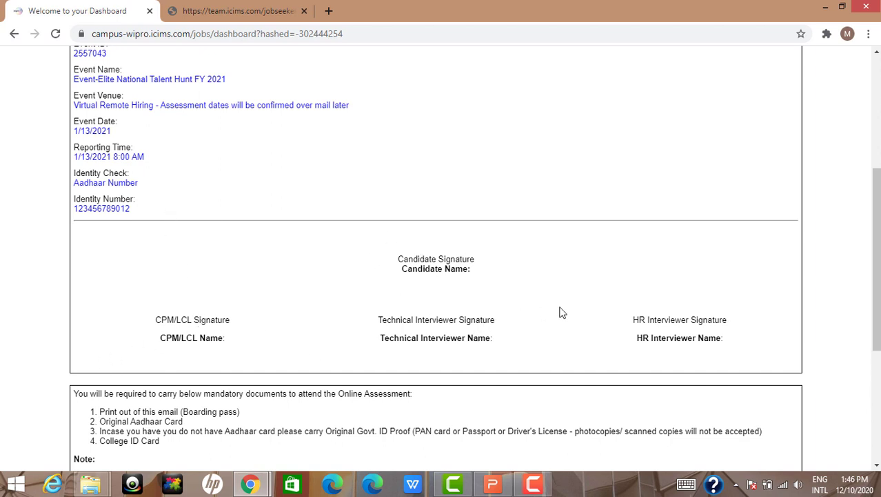
- Scroll to the form's end and read the mandatory assessment documents list and notes
scroll(354, 271, "down", 4)
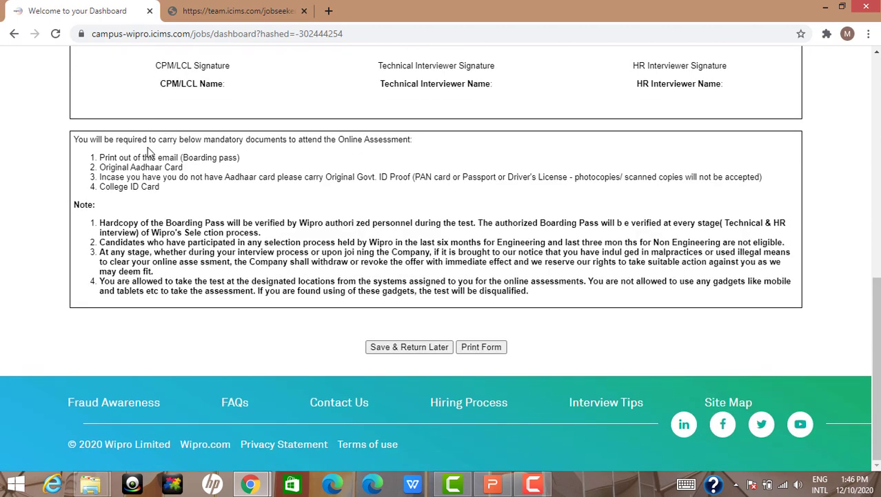
left_click_drag(168, 139, 413, 140)
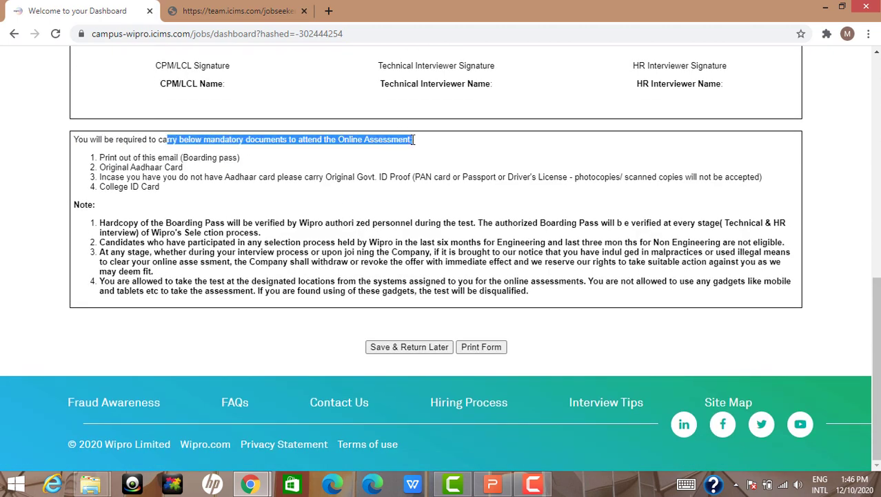
left_click(115, 164)
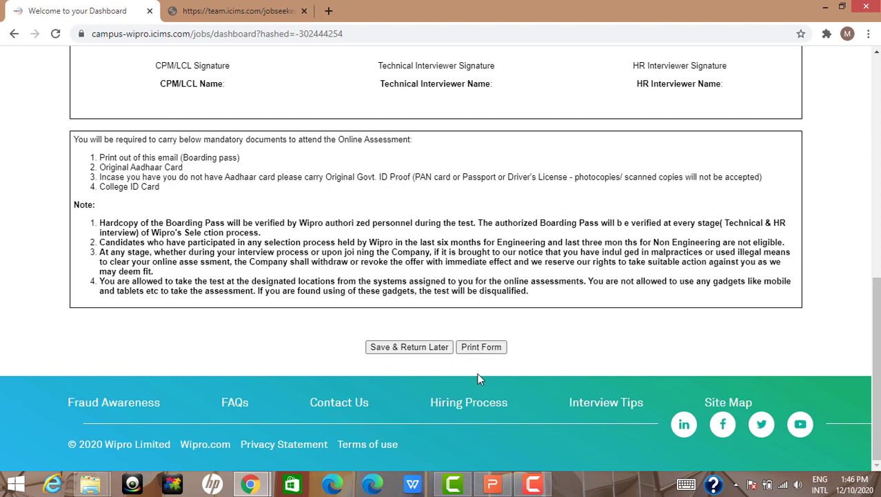
scroll(494, 253, "up", 1)
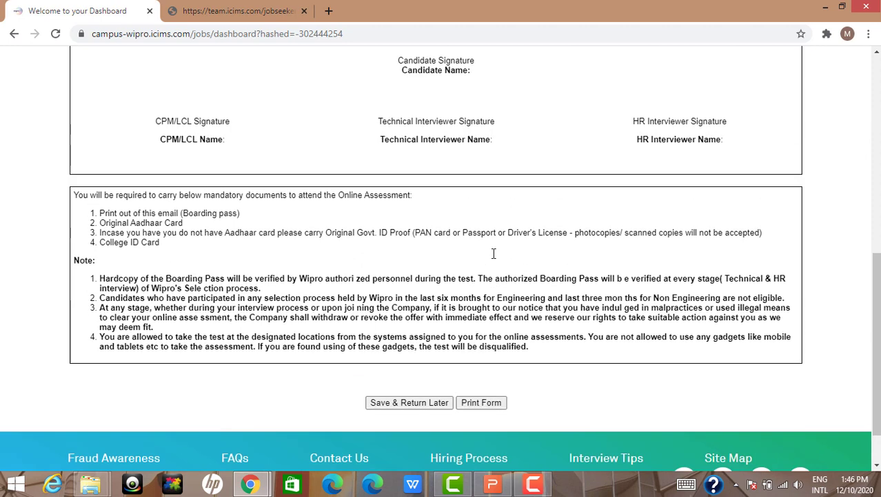
scroll(494, 253, "up", 3)
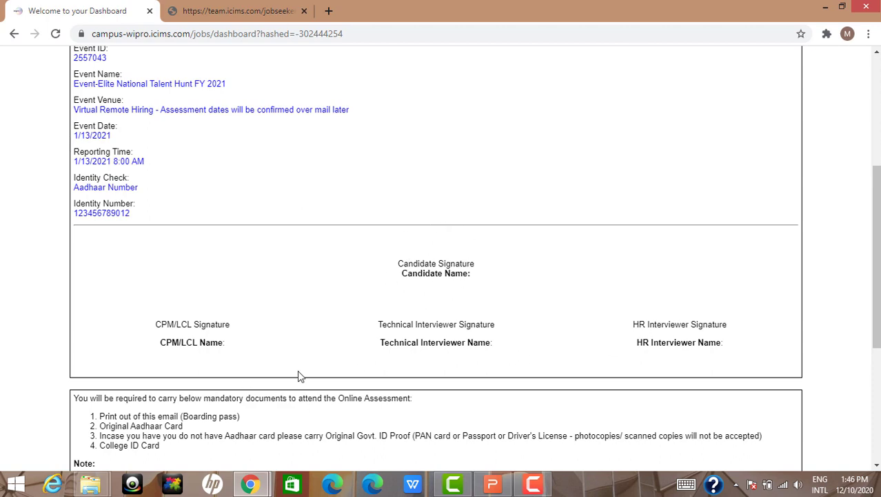
scroll(298, 372, "down", 4)
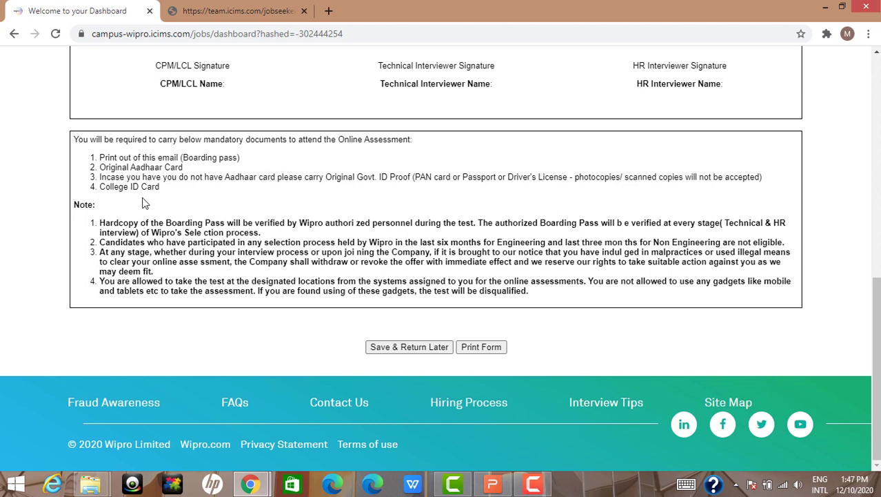
mouse_move(99, 186)
left_mouse_down()
mouse_move(185, 192)
mouse_move(101, 191)
left_mouse_up()
left_click(181, 197)
left_click(105, 204)
left_click_drag(104, 224, 331, 222)
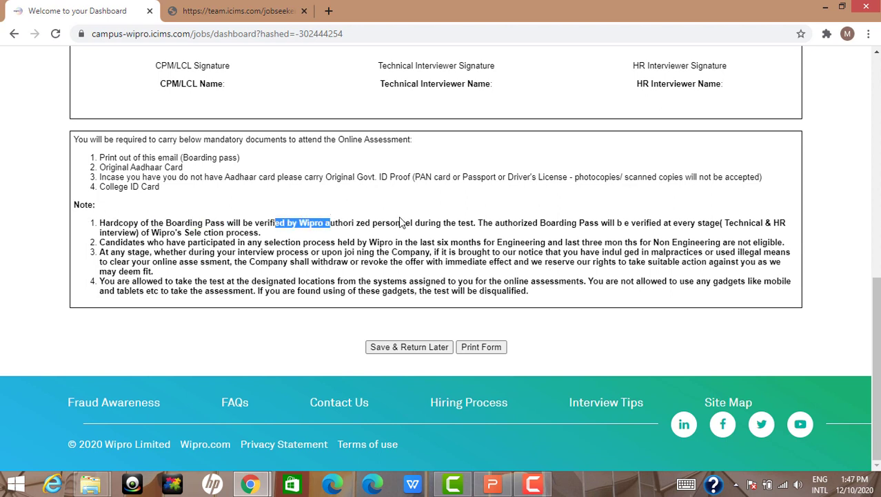
left_click_drag(420, 222, 461, 222)
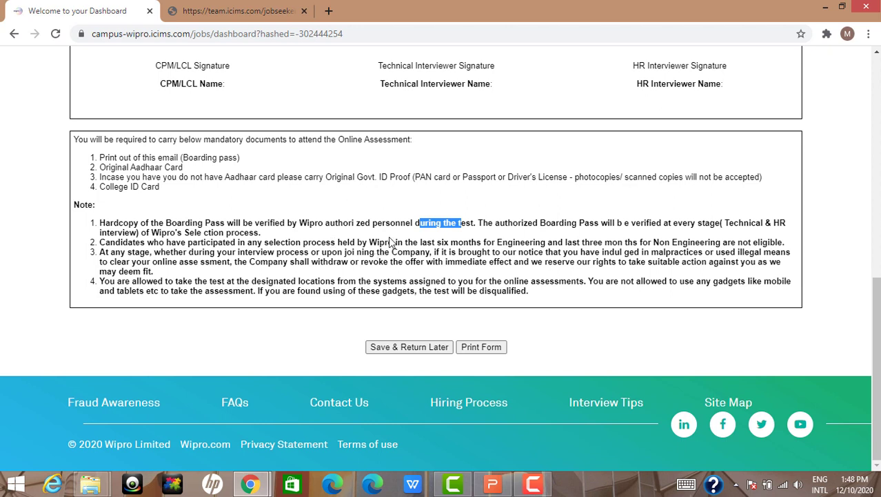
left_click_drag(422, 242, 786, 243)
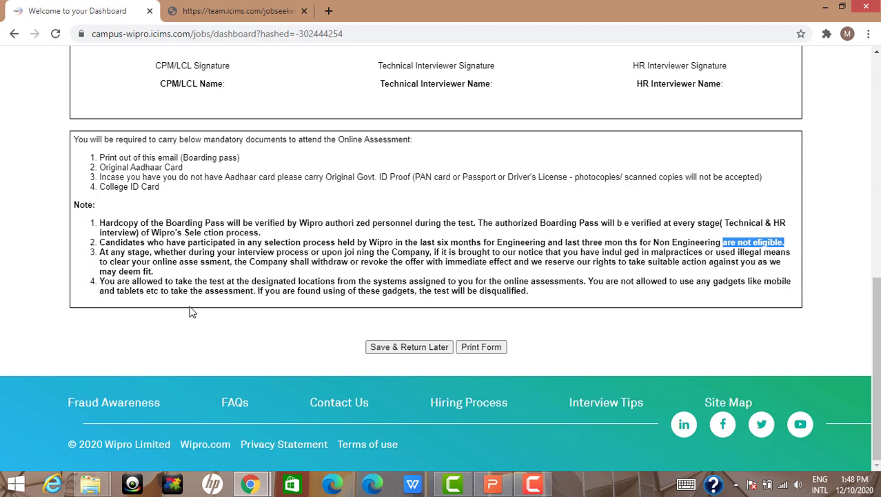
left_click_drag(269, 262, 552, 255)
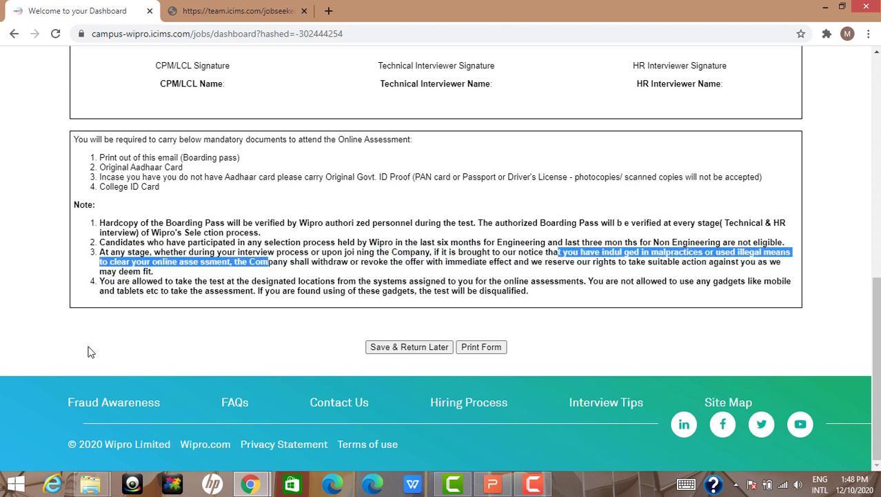
left_click_drag(231, 281, 477, 276)
left_click_drag(534, 279, 602, 278)
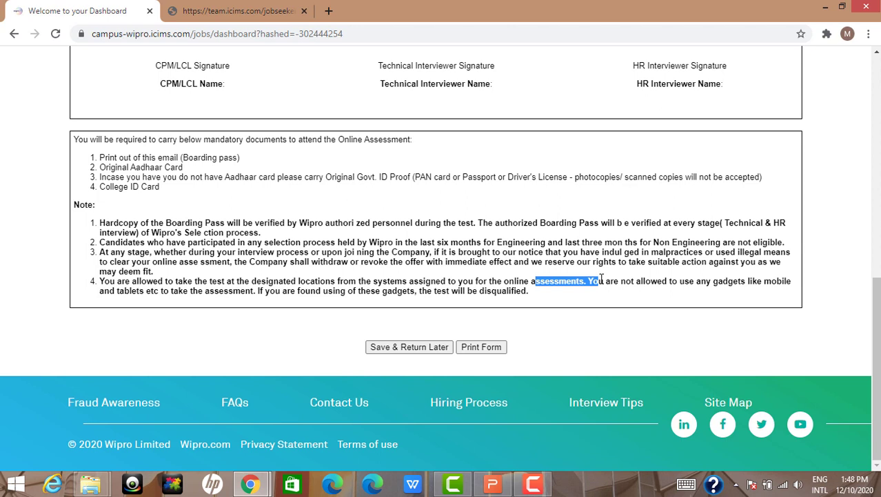
left_click(430, 271)
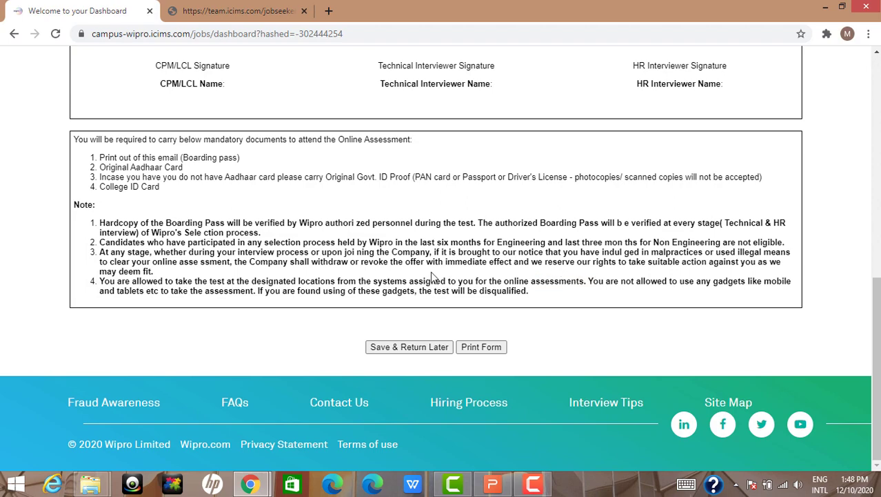
scroll(431, 271, "up", 8)
scroll(431, 273, "down", 10)
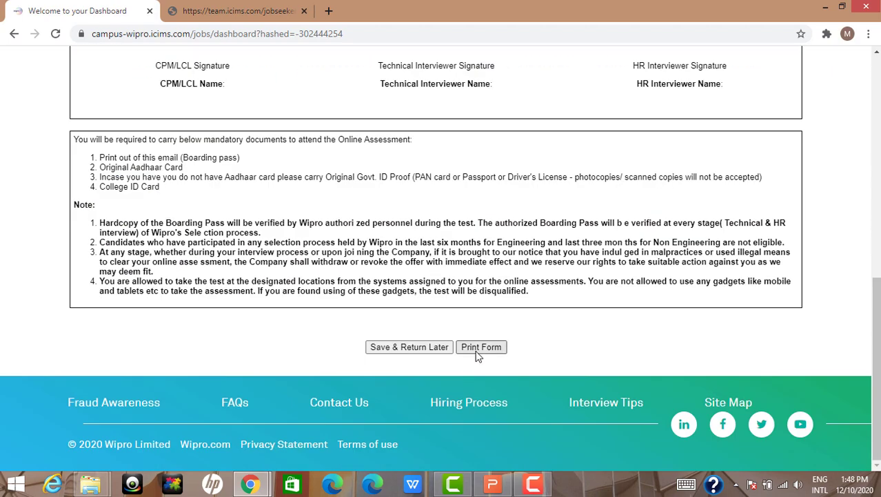
- Save the boarding pass with Save & Return Later and read the saved-responses and email notice
left_click(420, 351)
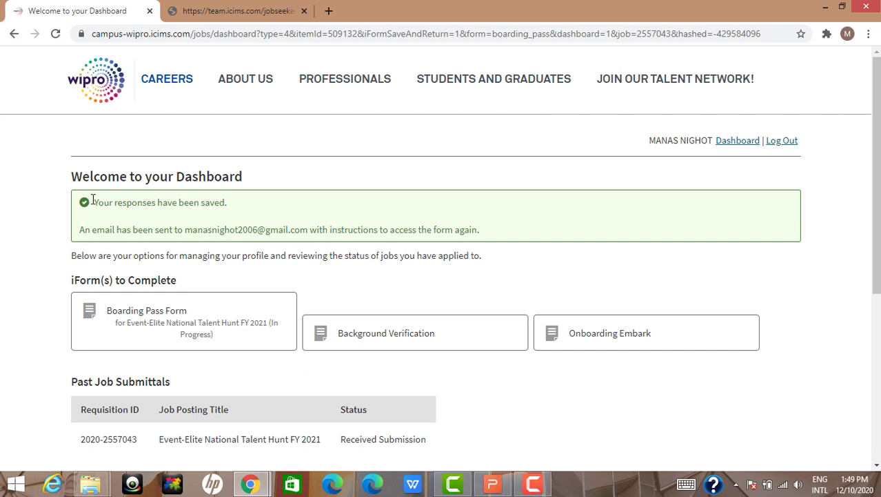
triple_click(134, 207)
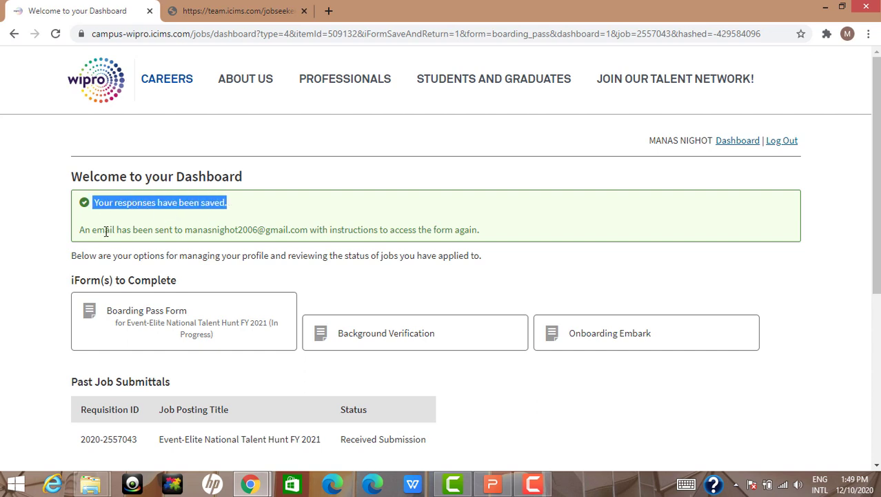
left_click_drag(105, 230, 490, 235)
left_click(458, 252)
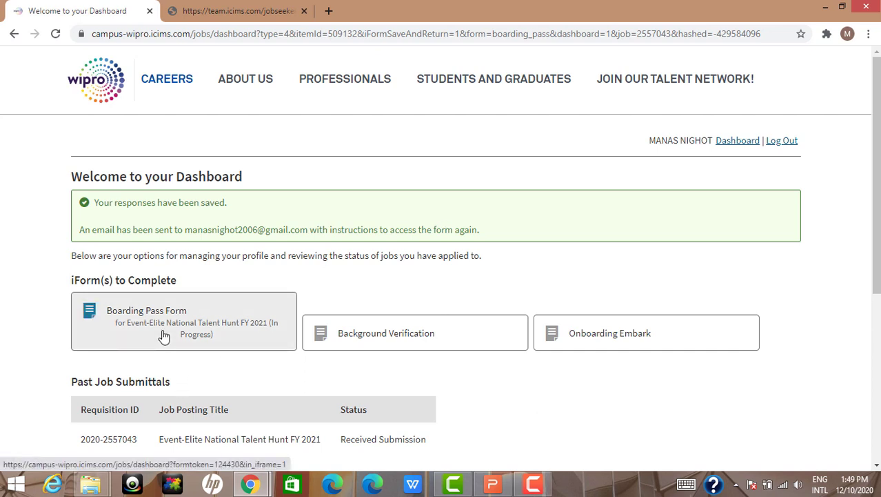
- Open the Background Verification iForm and read its iVerify profile-details instructions
left_click(404, 335)
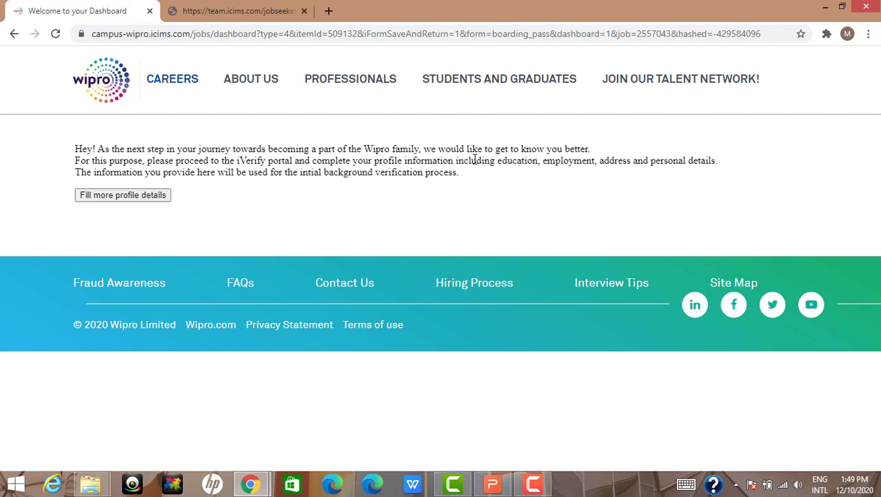
left_click_drag(508, 162, 554, 158)
left_click(555, 159)
- Follow Fill more profile details, return home, and attempt login twice with the account email and password
left_click(164, 198)
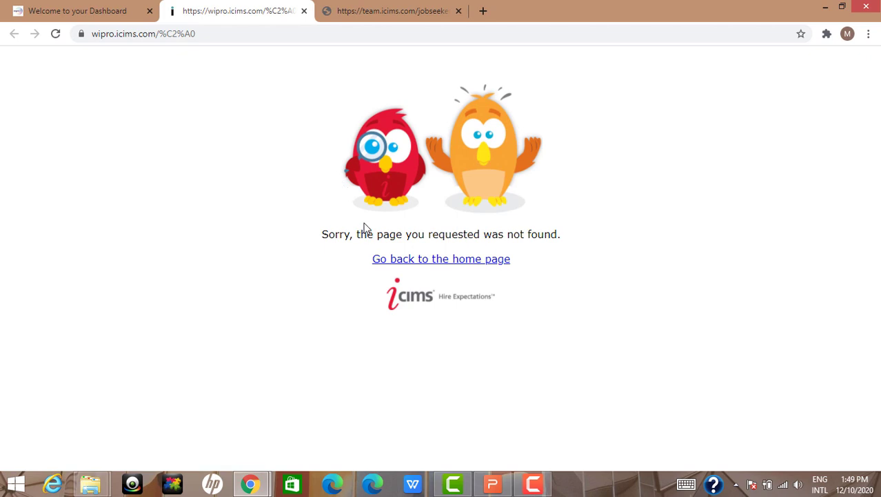
left_click(442, 260)
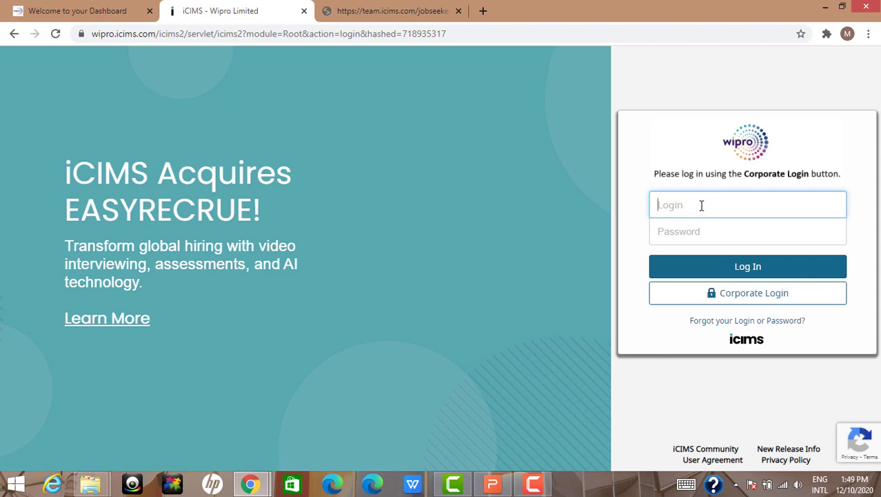
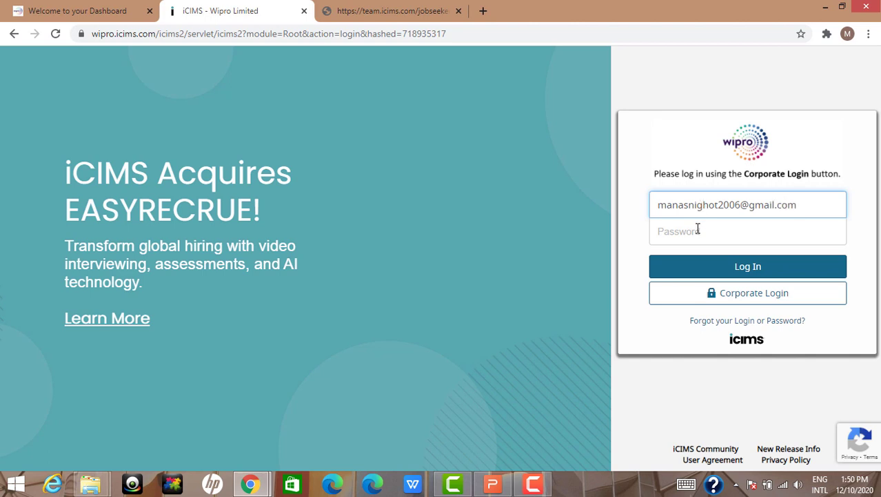
left_click(699, 236)
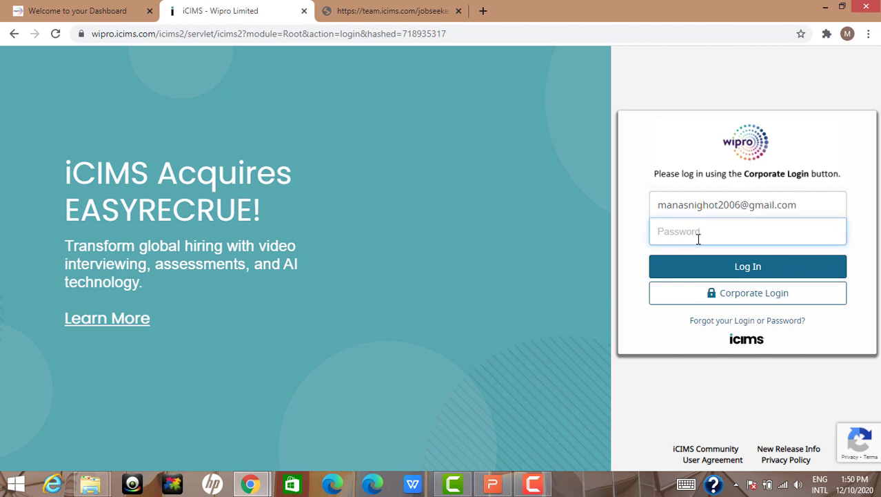
type("**********")
left_click(698, 272)
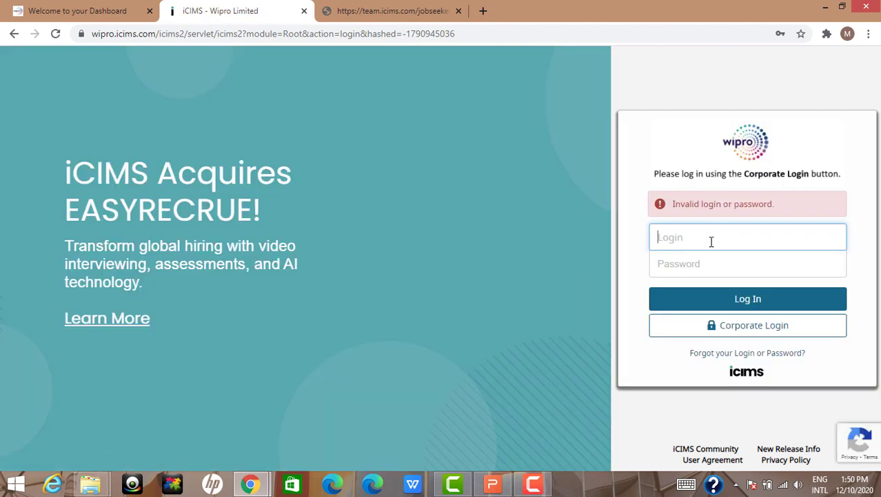
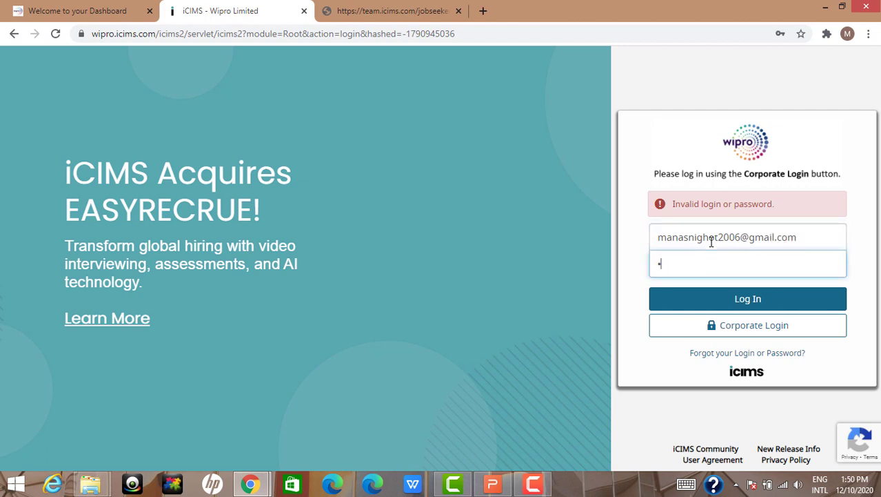
type("***********")
left_click(751, 308)
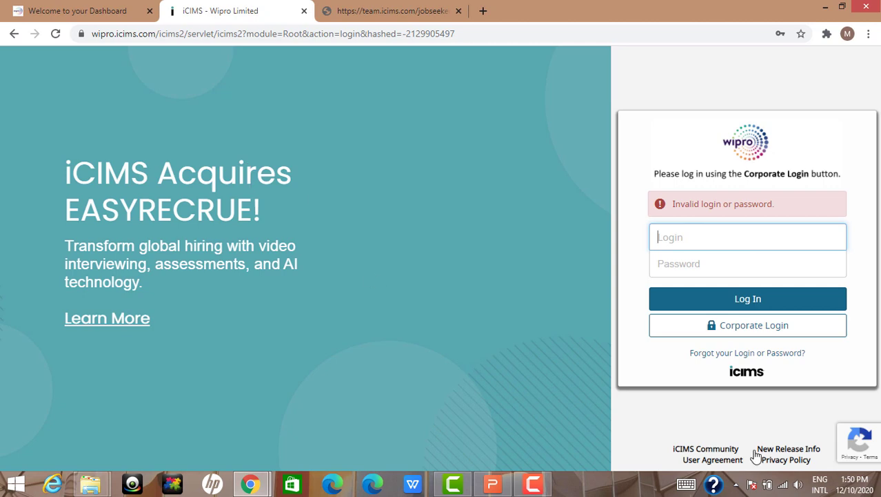
- Close the extra iCIMS login tabs, keeping the dashboard tab
left_click(68, 9)
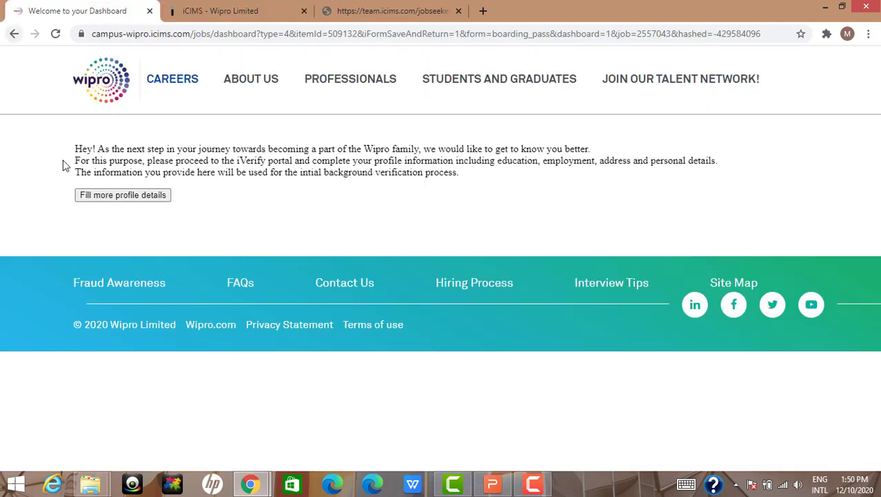
left_click(121, 197)
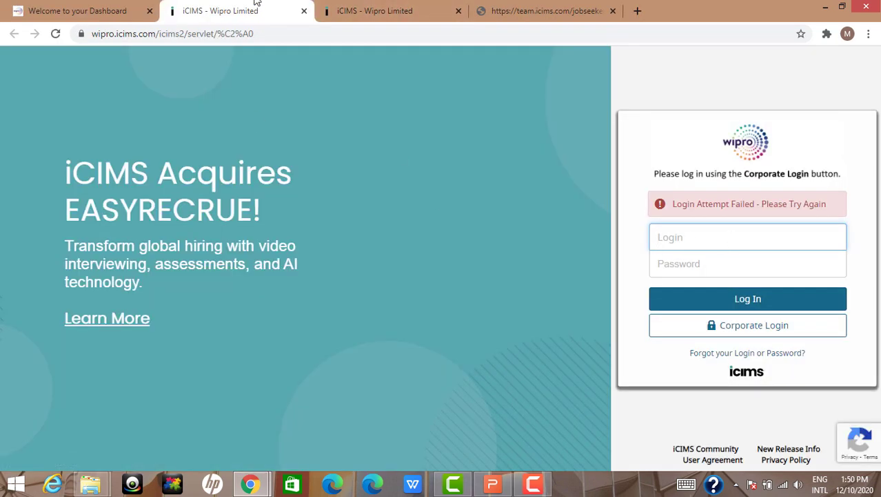
left_click(368, 7)
key("ctrl+w")
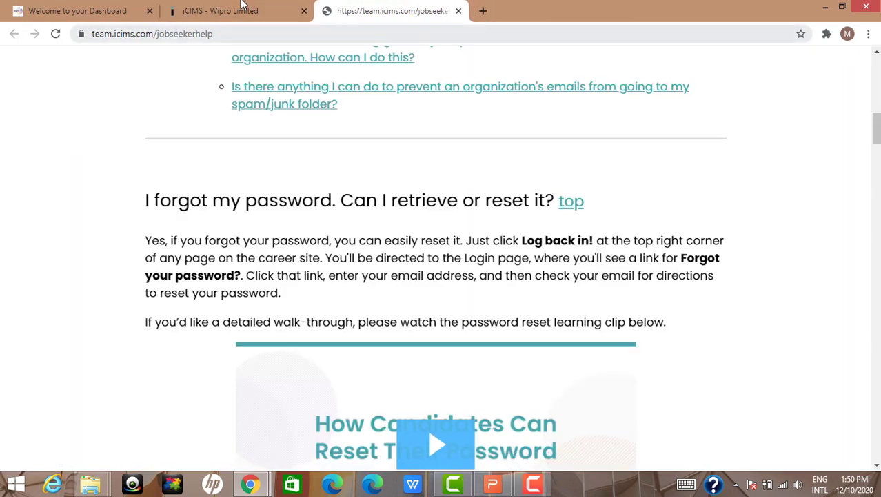
left_click(248, 8)
key("ctrl+w")
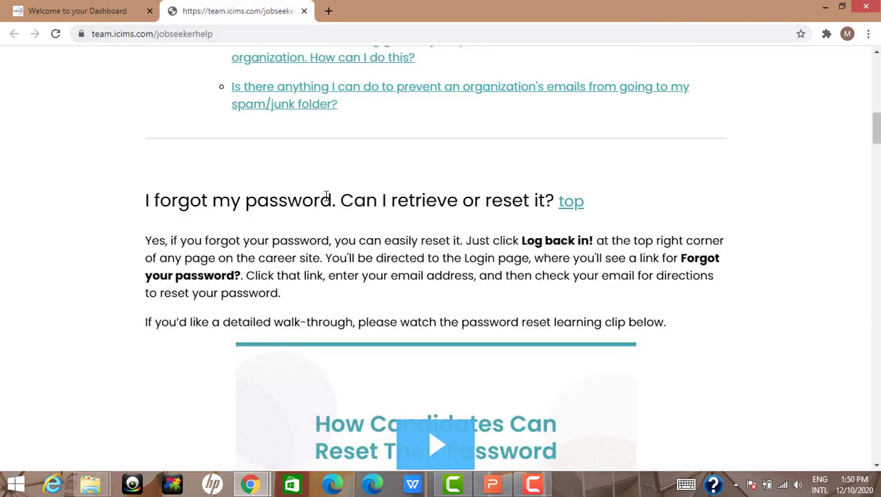
scroll(335, 203, "up", 4)
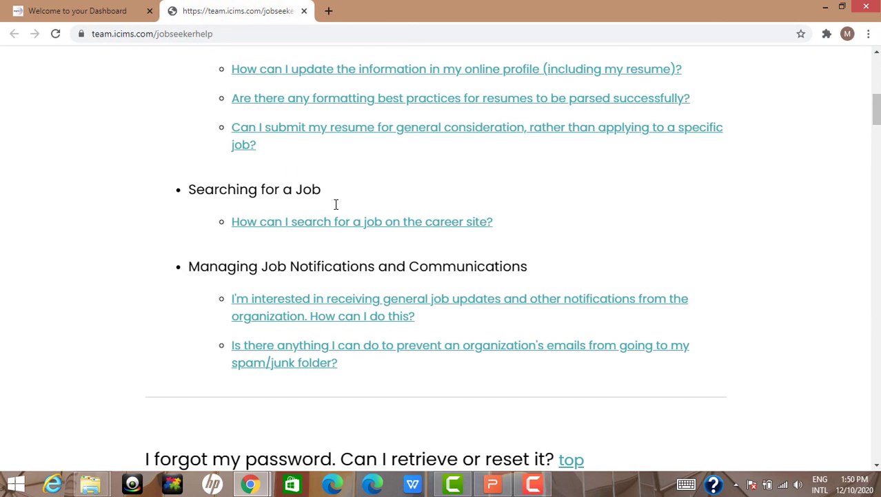
scroll(336, 204, "up", 3)
- Navigate Back from the verification page to the candidate dashboard, confirming Leave site
left_click(67, 9)
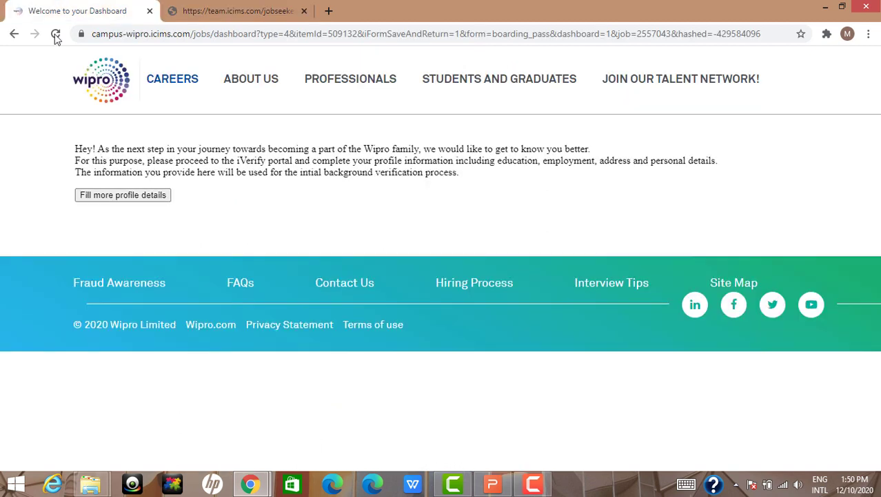
left_click(14, 33)
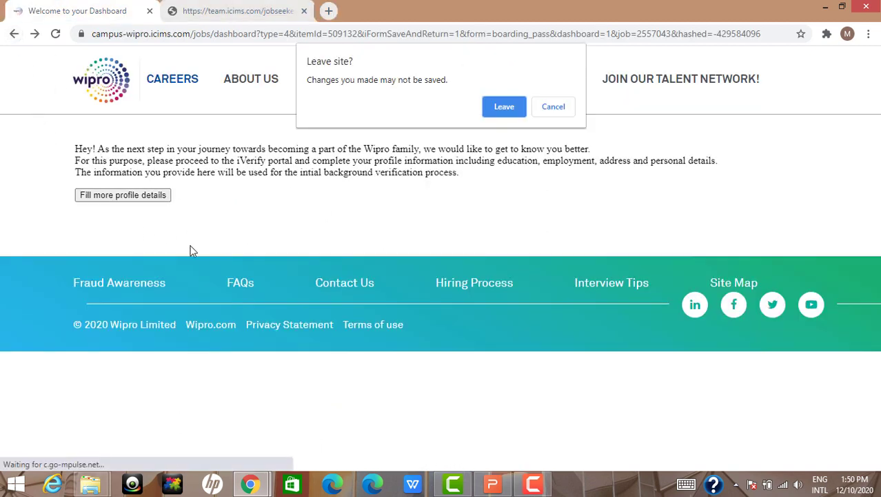
left_click(503, 107)
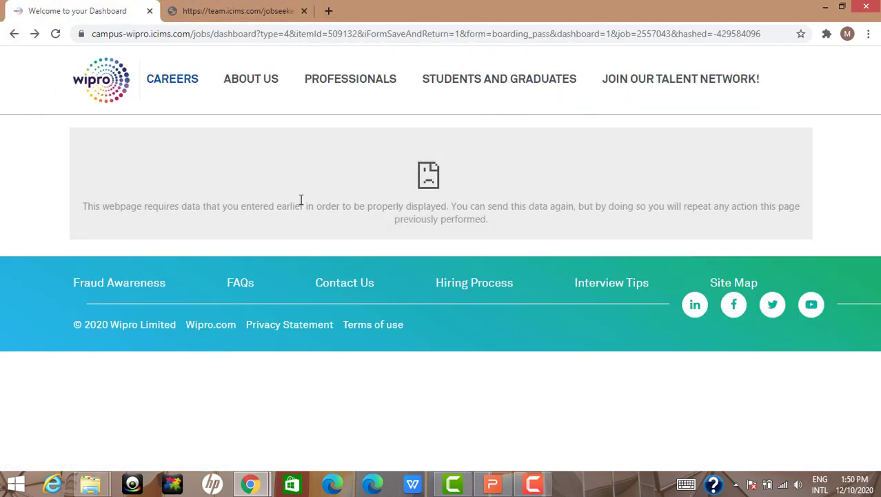
left_click(14, 36)
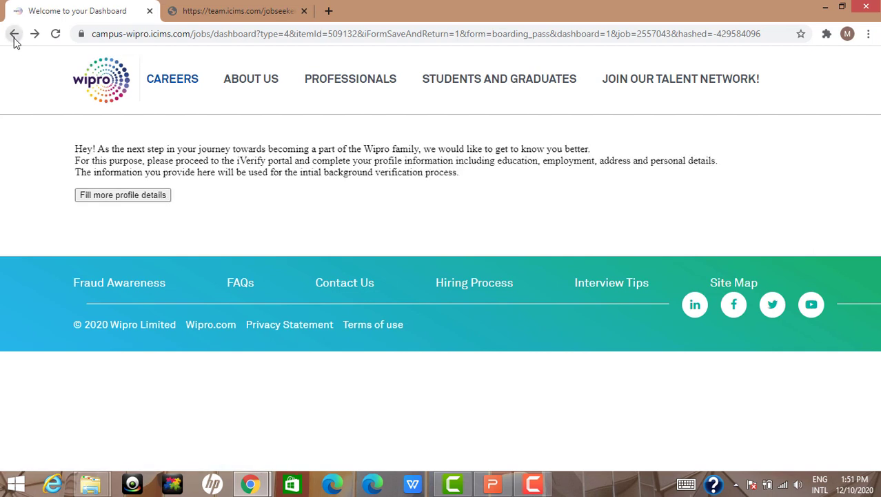
left_click(14, 36)
left_click(496, 129)
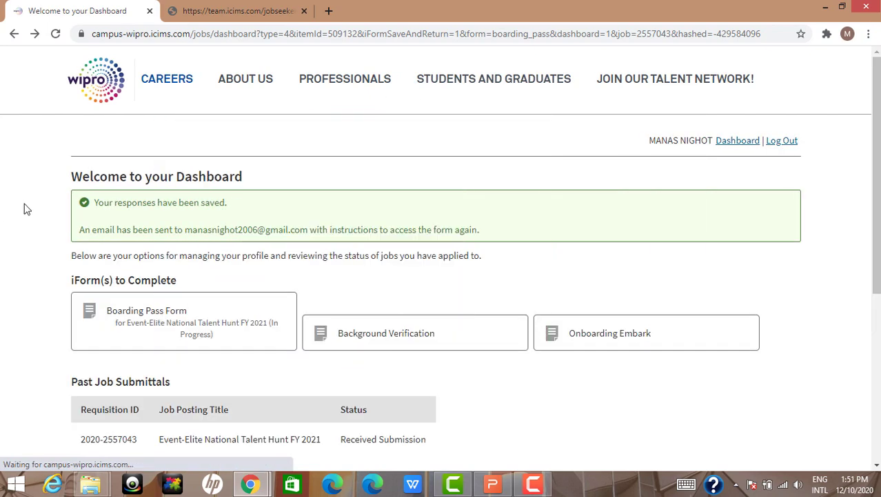
left_click(611, 334)
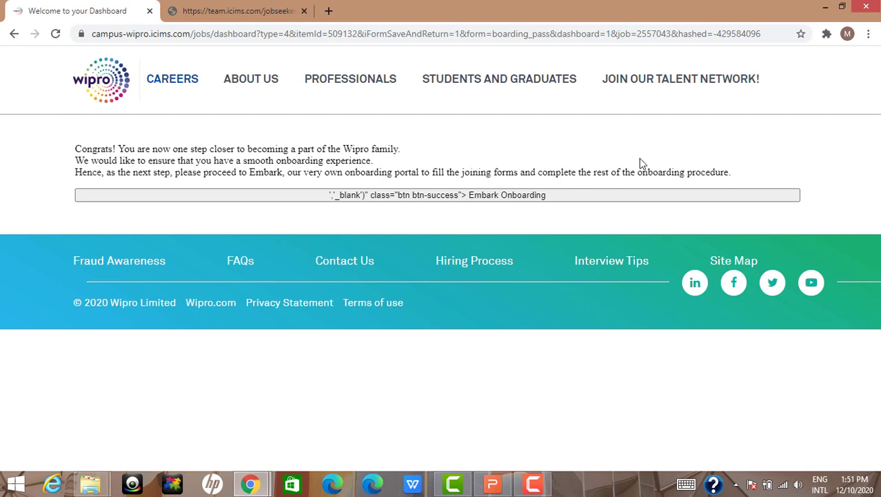
left_click(492, 197)
left_click(484, 199)
left_click(14, 35)
left_click(489, 112)
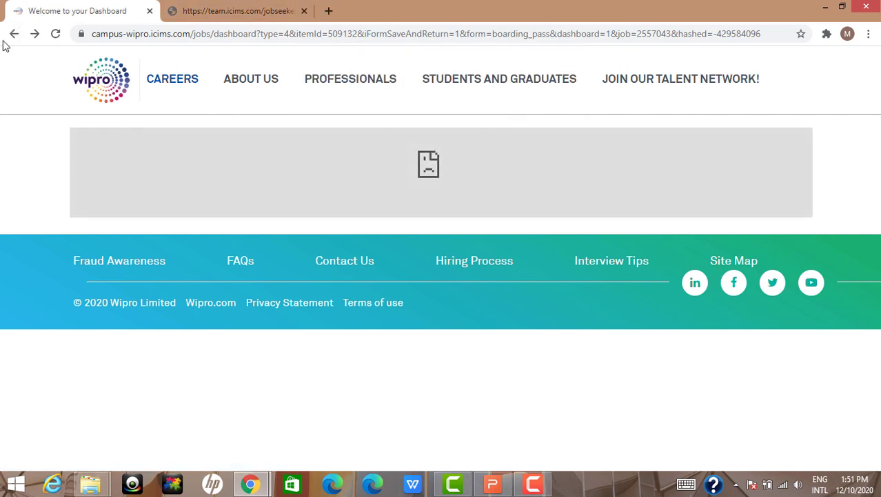
left_click(55, 35)
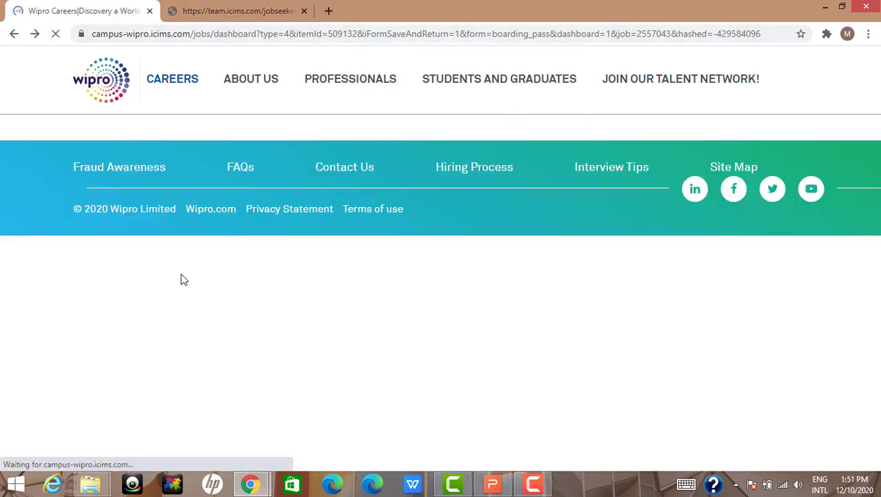
scroll(297, 278, "down", 1)
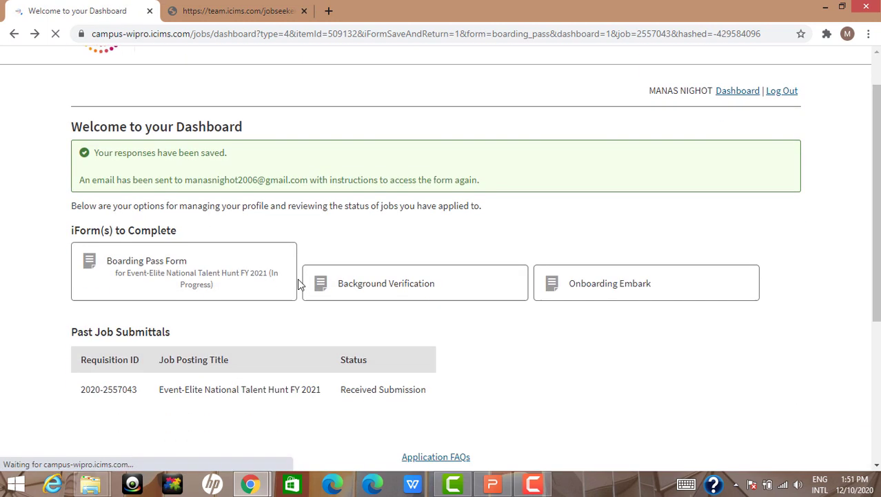
scroll(411, 336, "up", 1)
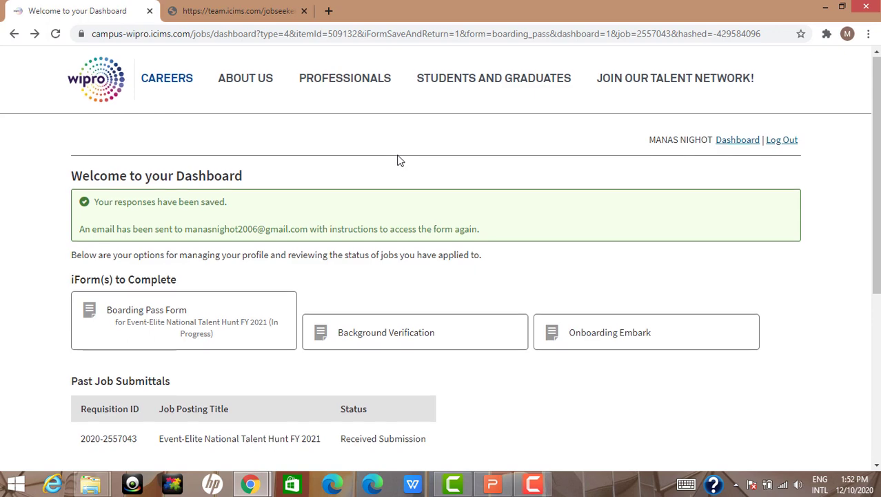
scroll(399, 162, "down", 5)
- On the Jobseeker Help tab, open the 'When creating a profile…' FAQ answer
left_click(220, 9)
scroll(369, 302, "up", 2)
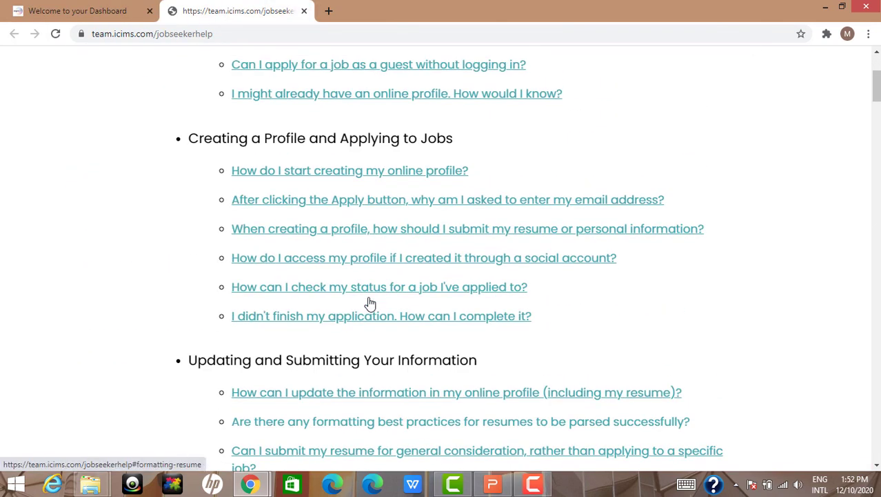
scroll(292, 252, "up", 3)
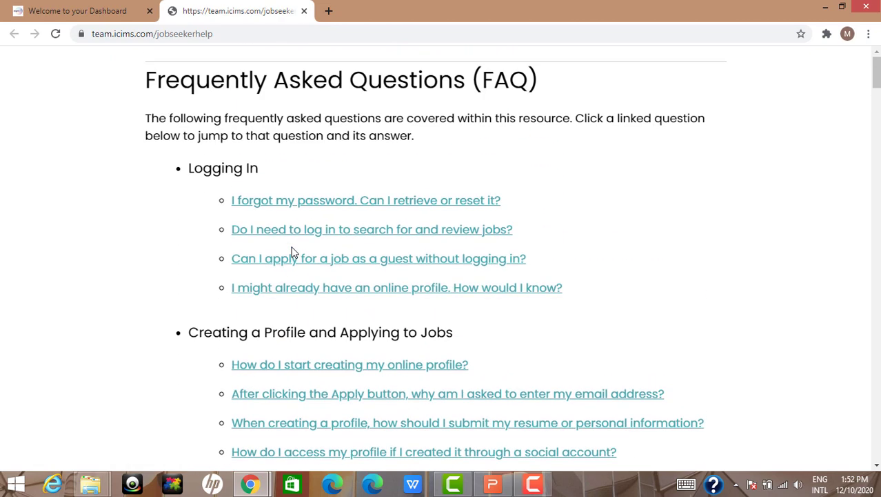
scroll(191, 301, "down", 2)
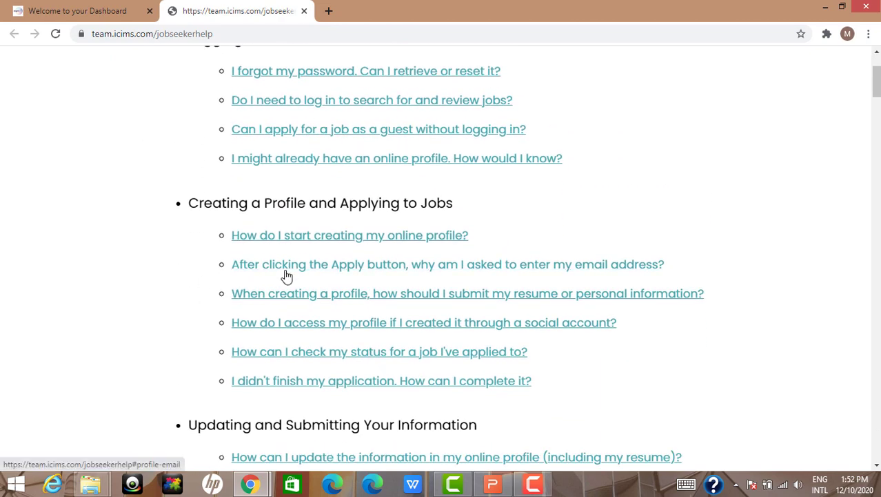
scroll(135, 289, "down", 3)
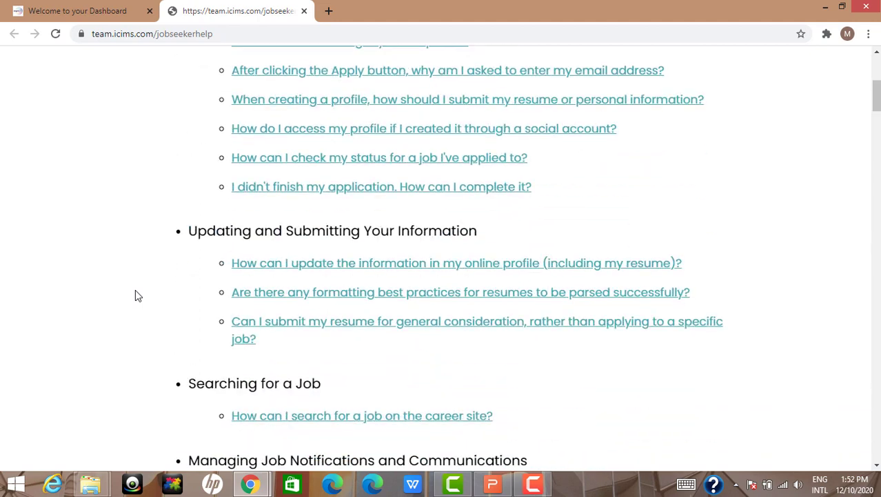
left_click(618, 100)
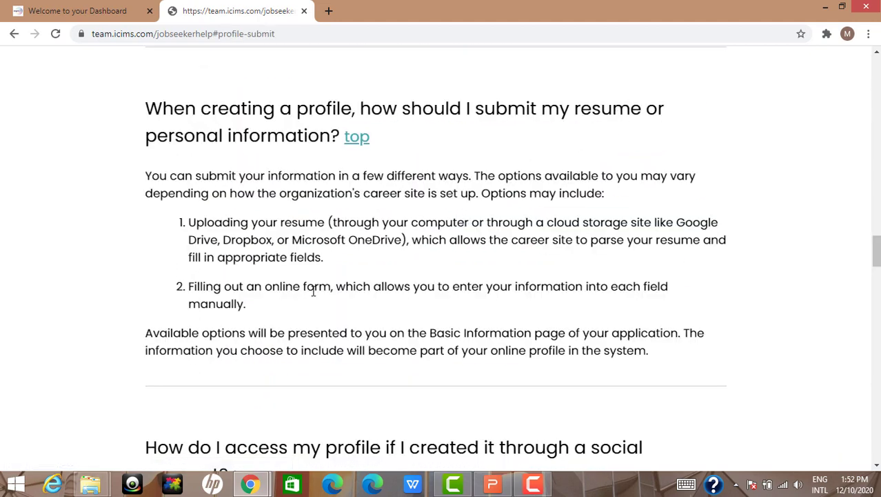
- Read the resume formatting answer: keep contact details in the body, avoid tables and images
scroll(361, 333, "down", 5)
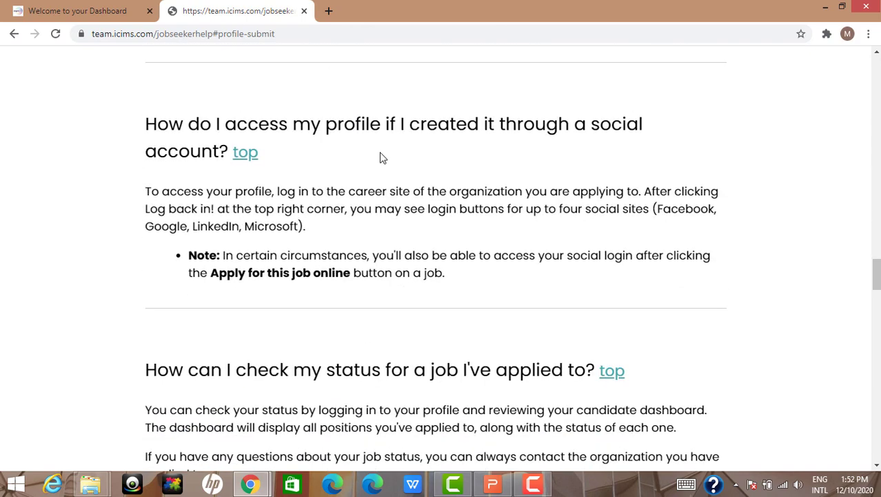
scroll(389, 231, "down", 6)
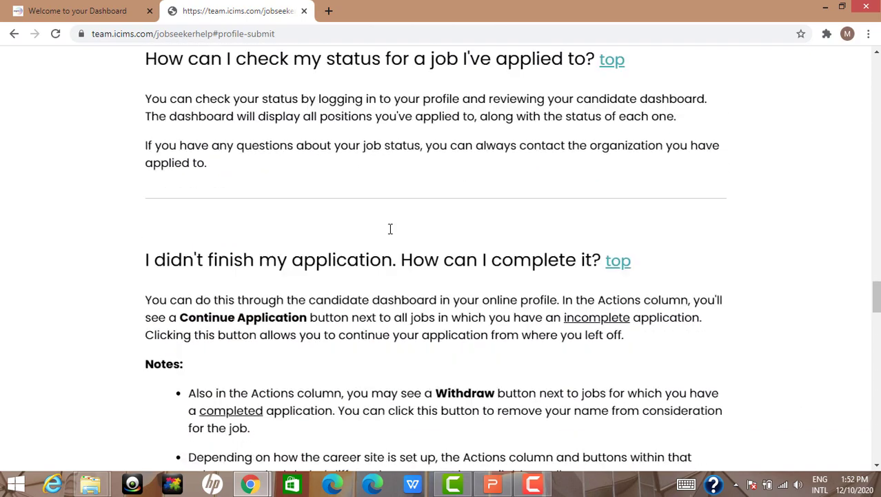
scroll(390, 229, "down", 4)
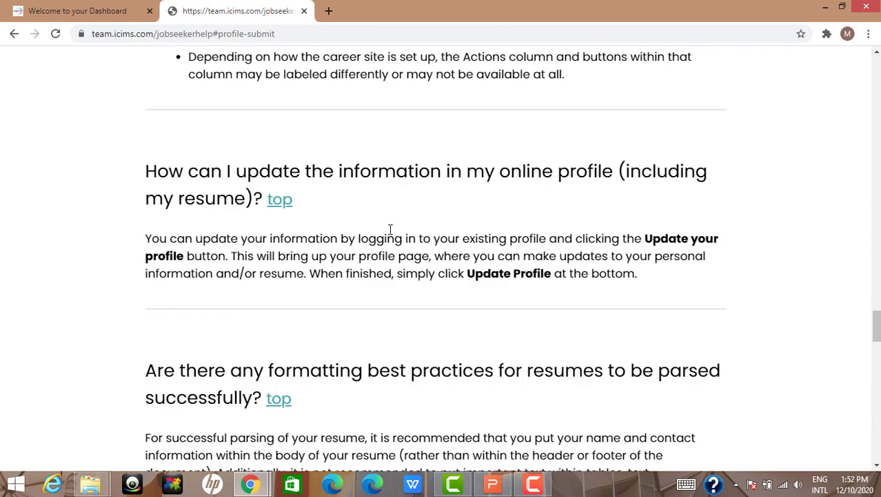
scroll(390, 230, "down", 4)
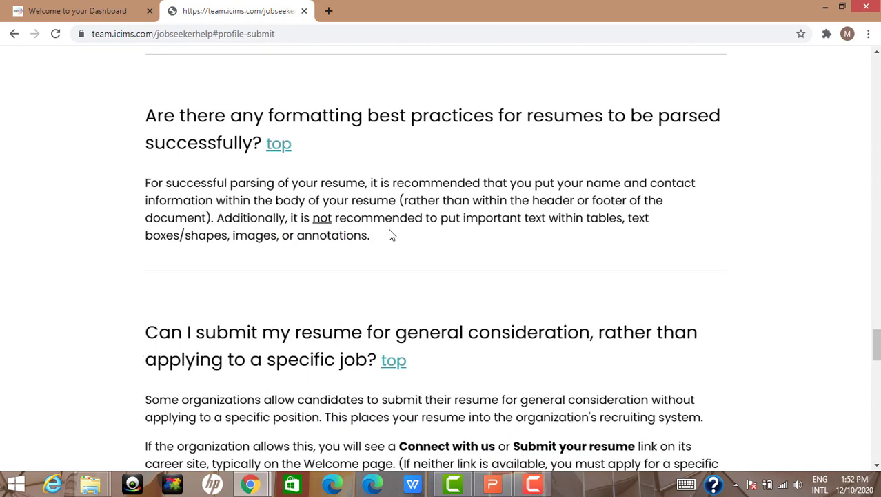
scroll(390, 231, "up", 4)
scroll(389, 233, "down", 4)
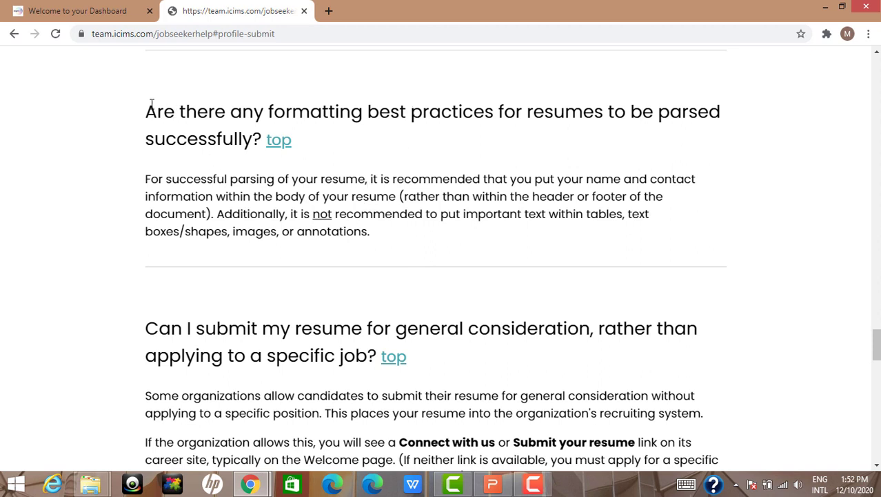
left_click_drag(151, 122, 390, 265)
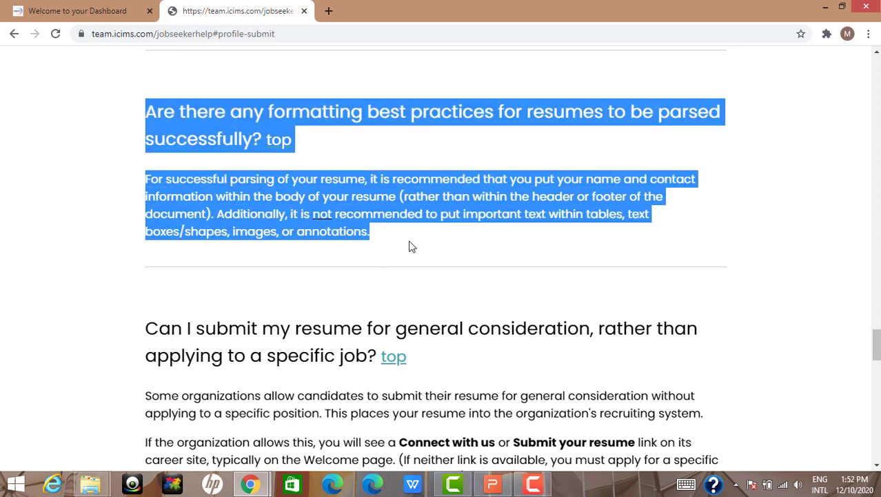
left_click(429, 228)
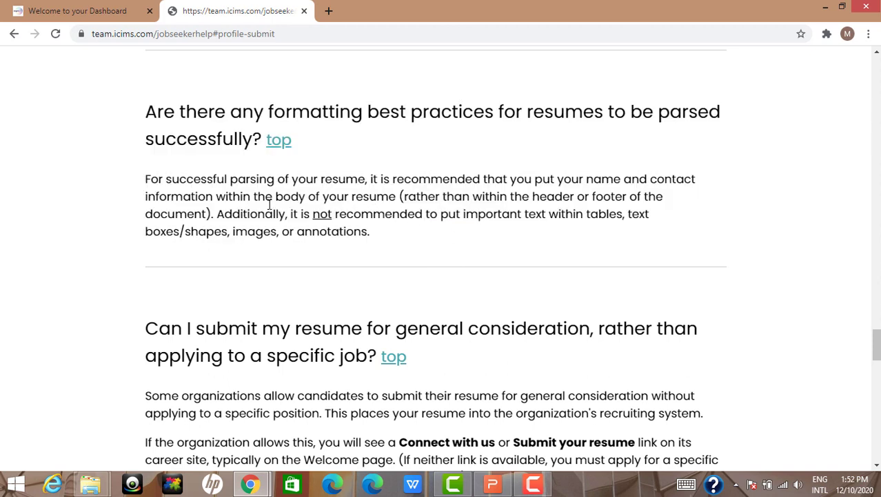
mouse_move(288, 214)
left_mouse_down()
mouse_move(428, 231)
mouse_move(464, 215)
mouse_move(630, 215)
left_mouse_up()
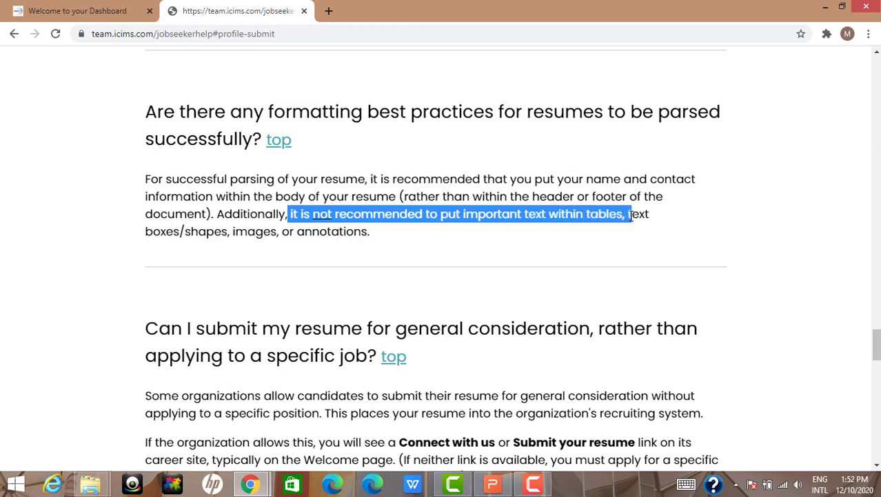
left_click(327, 233)
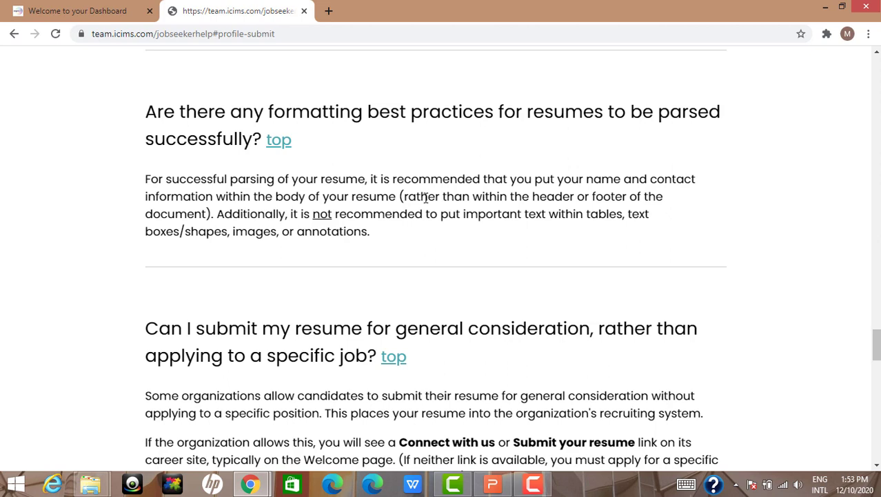
- Scroll through the FAQ answers and go Back to the top of the FAQ list
scroll(403, 203, "down", 3)
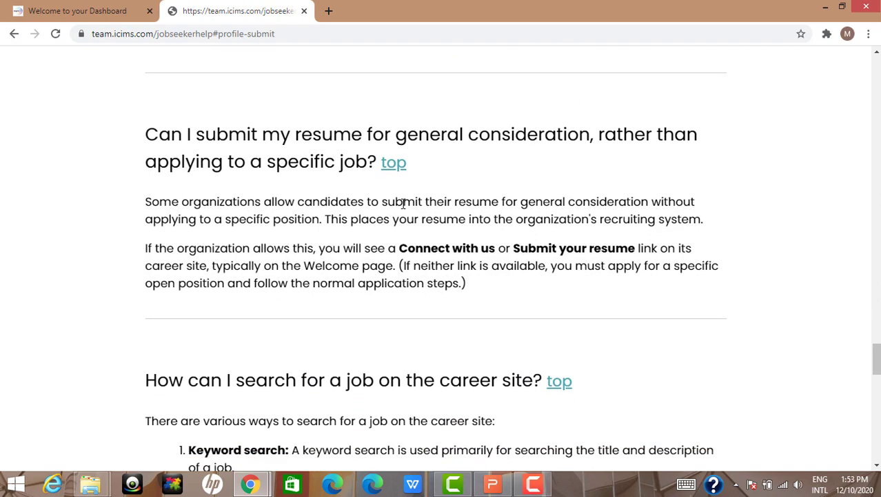
scroll(404, 203, "down", 8)
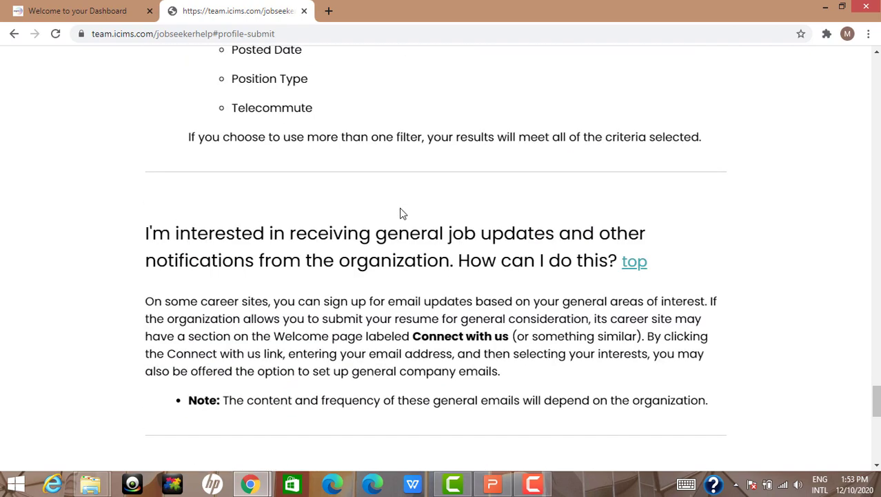
scroll(403, 214, "down", 7)
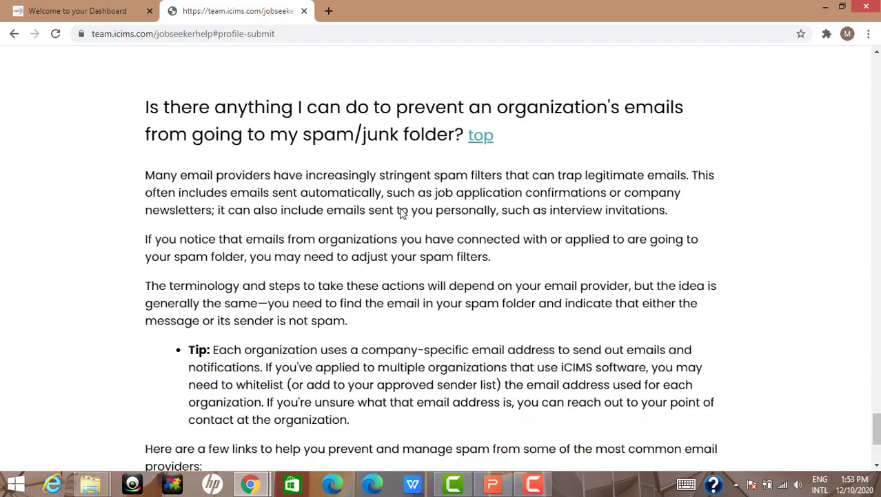
scroll(402, 216, "down", 2)
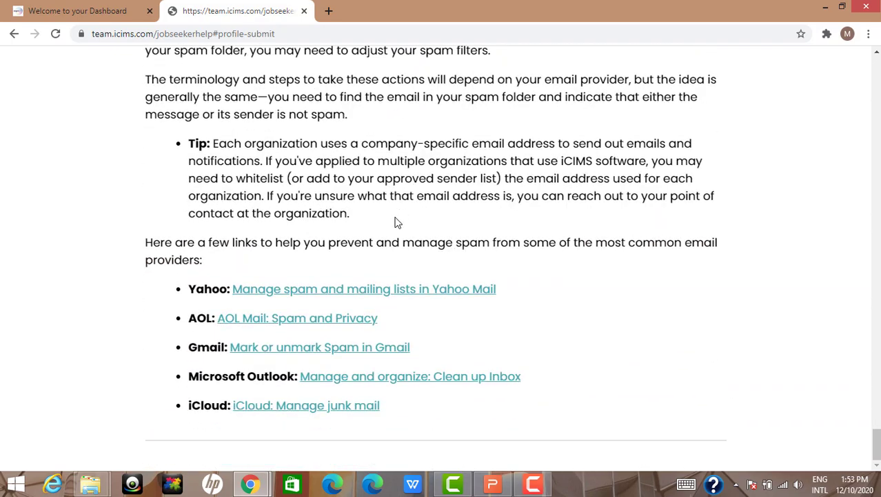
scroll(396, 222, "up", 20)
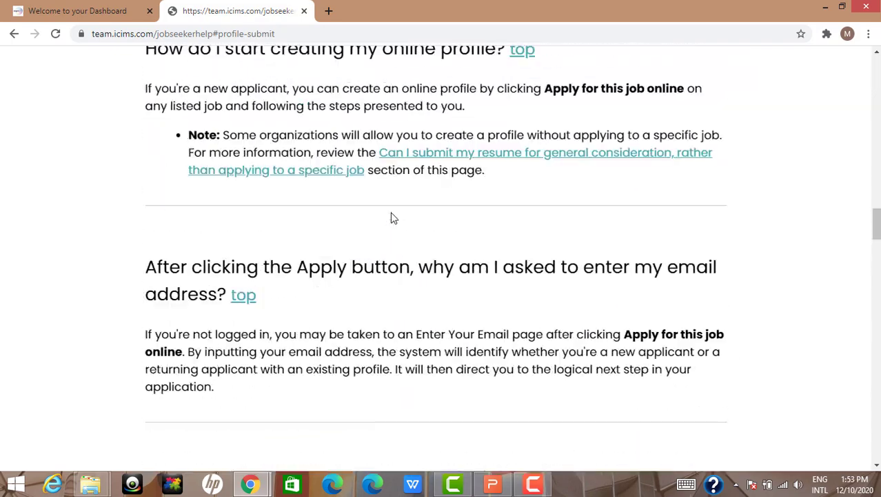
scroll(393, 218, "up", 20)
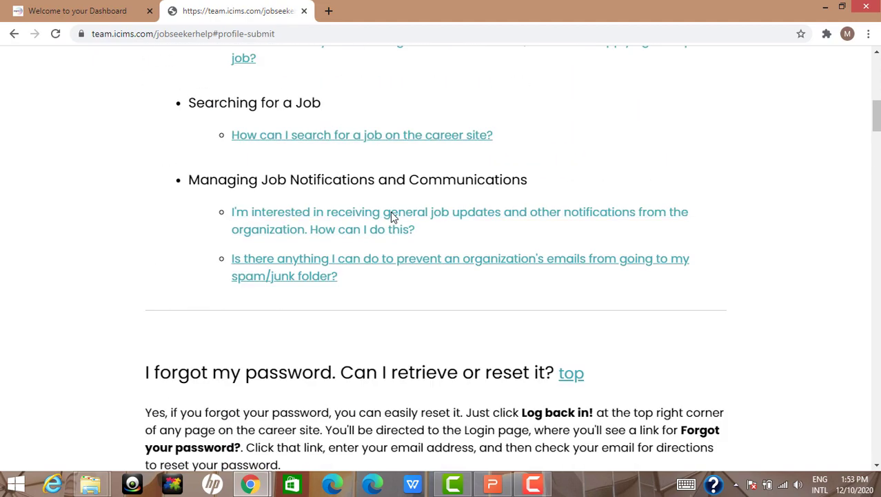
scroll(356, 199, "up", 6)
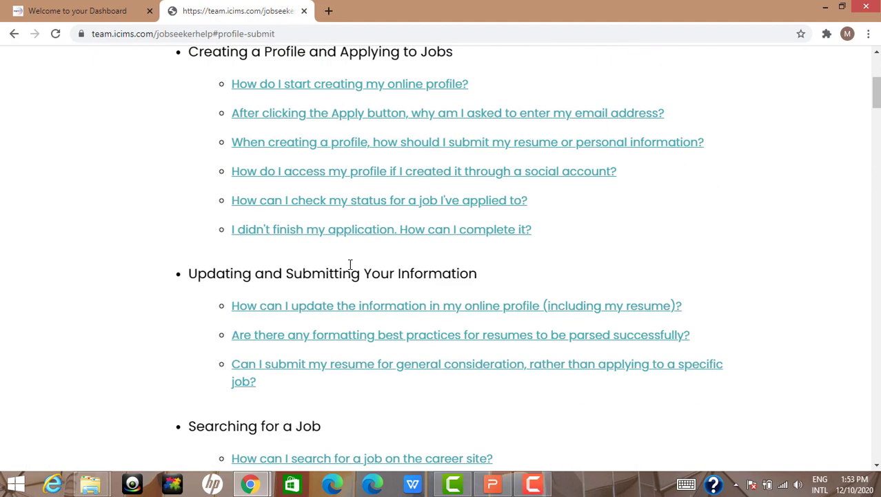
scroll(351, 264, "up", 1)
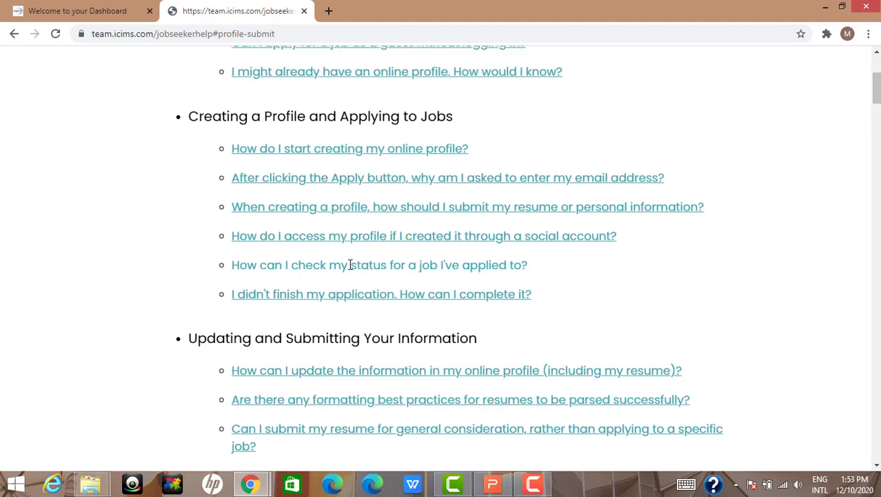
scroll(350, 271, "up", 3)
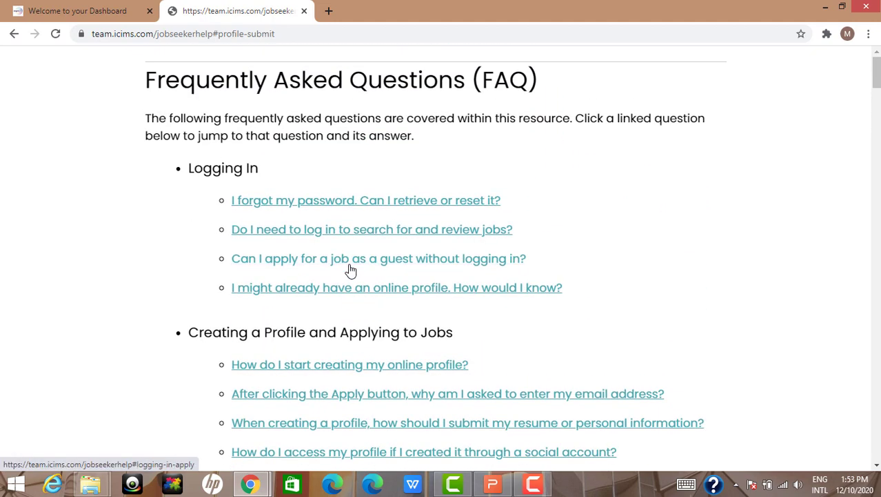
left_click(13, 34)
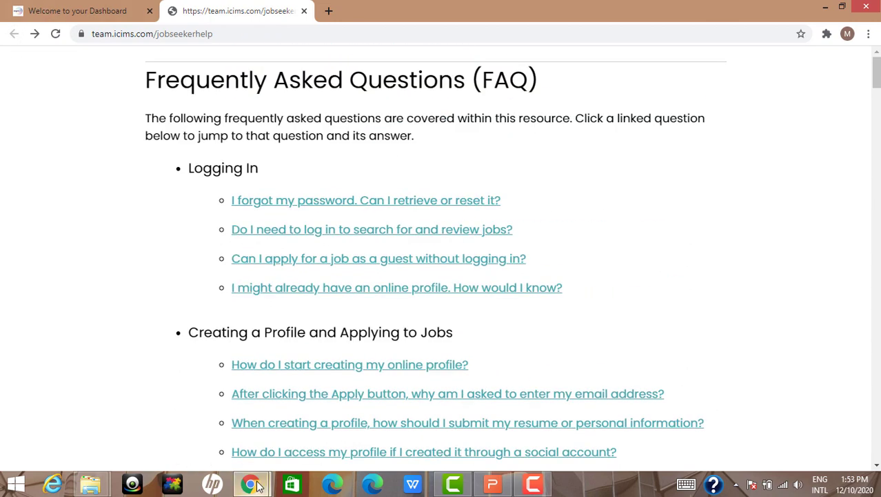
- In Gmail, open Wipro's form-completion instructions email and its 'Click to Complete' boarding pass link
mouse_move(250, 483)
left_click(198, 418)
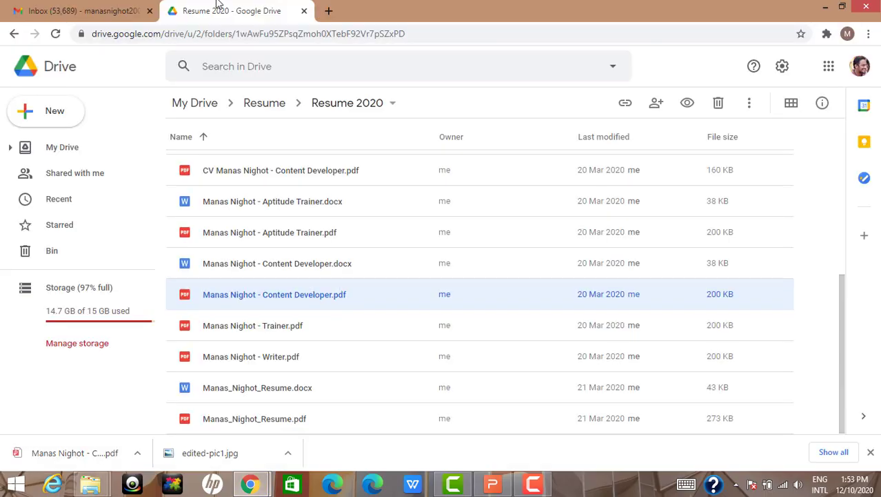
left_click(88, 9)
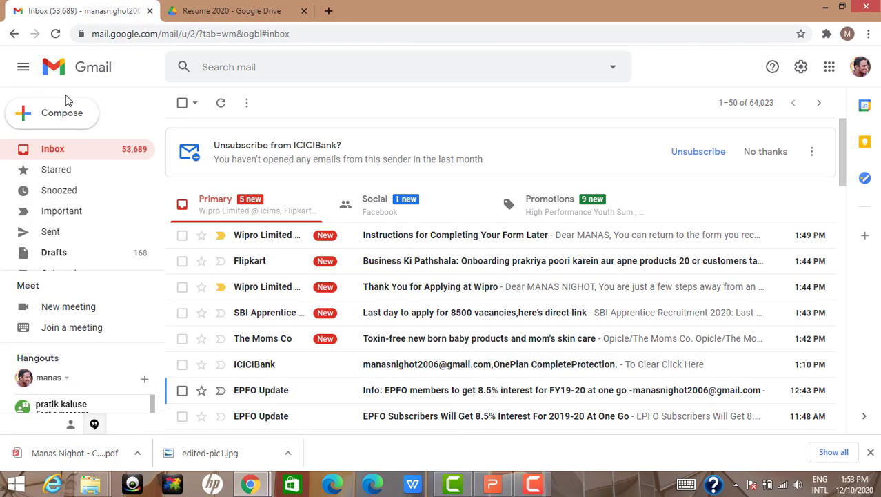
left_click(385, 237)
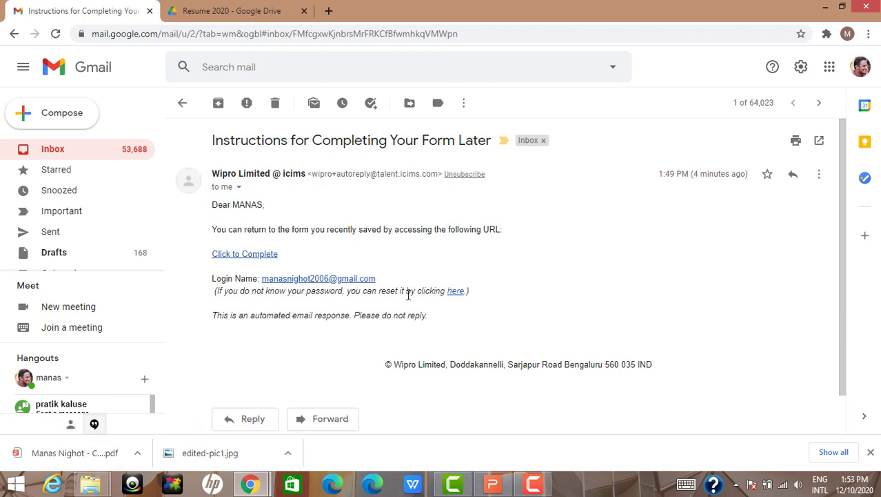
left_click(271, 253)
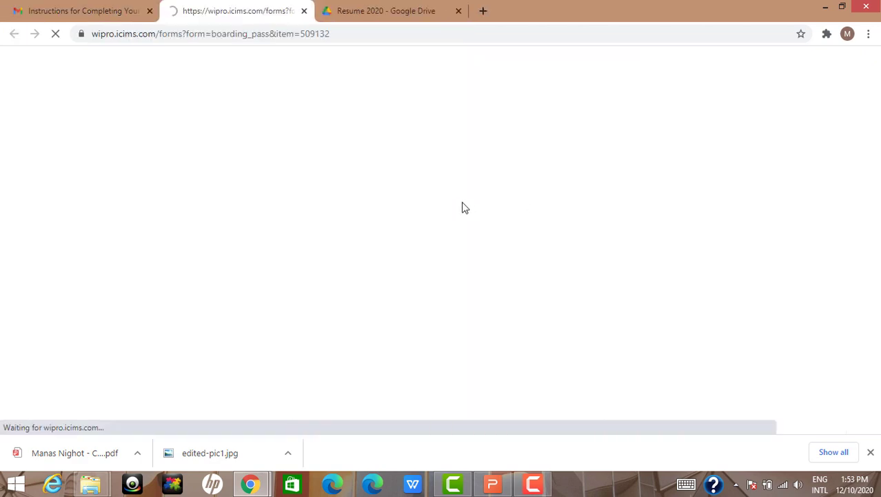
- Return to the Gmail inbox and open the 'Thank You for Applying at Wipro' email
left_click(74, 11)
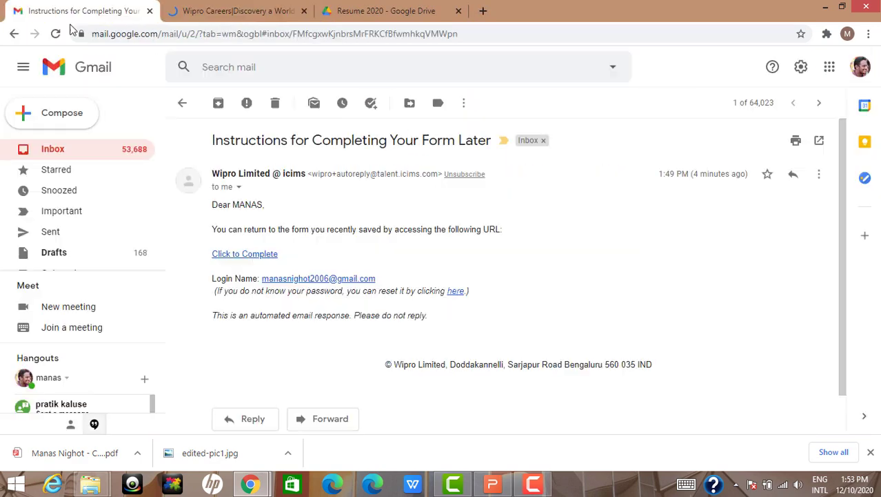
left_click(183, 103)
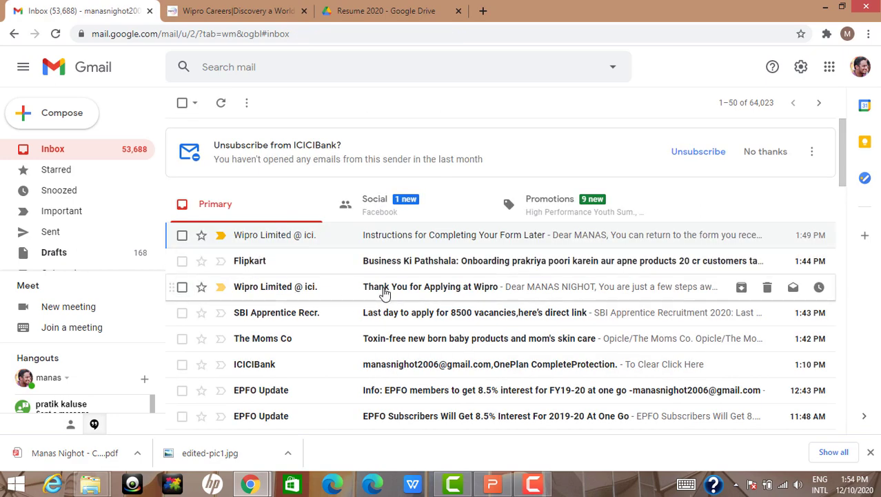
left_click(385, 291)
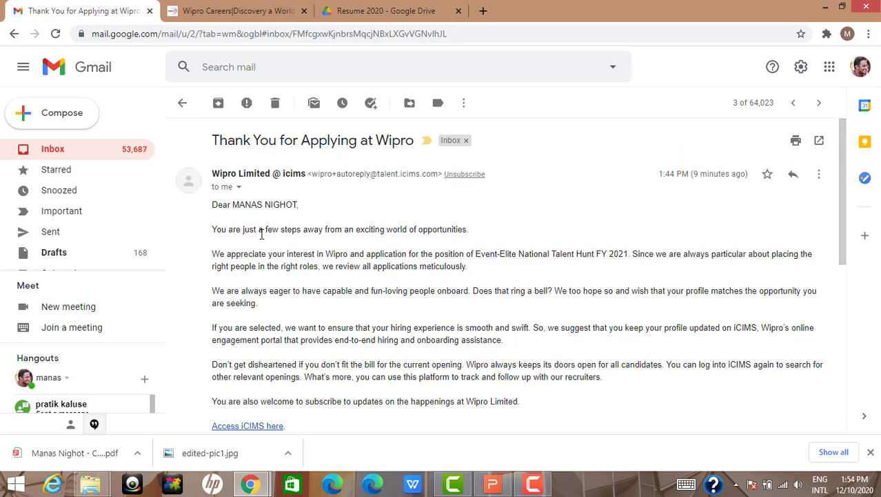
scroll(317, 283, "down", 2)
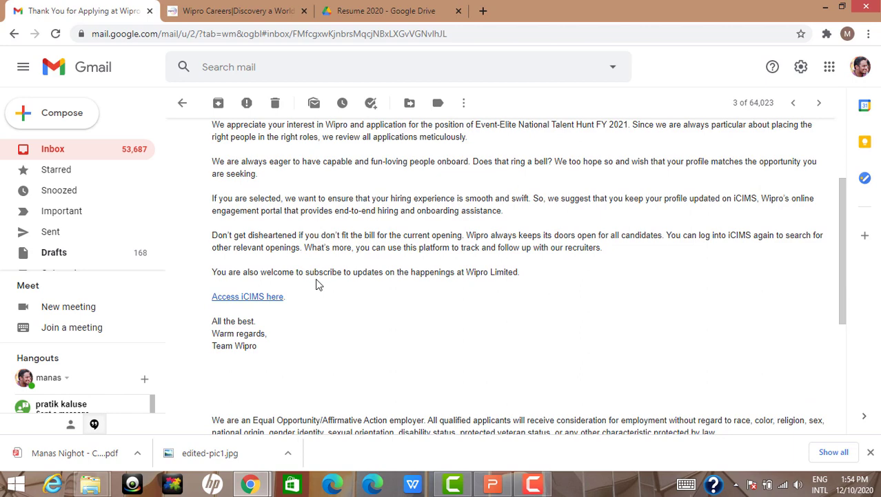
- Log in to the Wipro form page with the account email and password to reopen the Boarding Pass
left_click(250, 11)
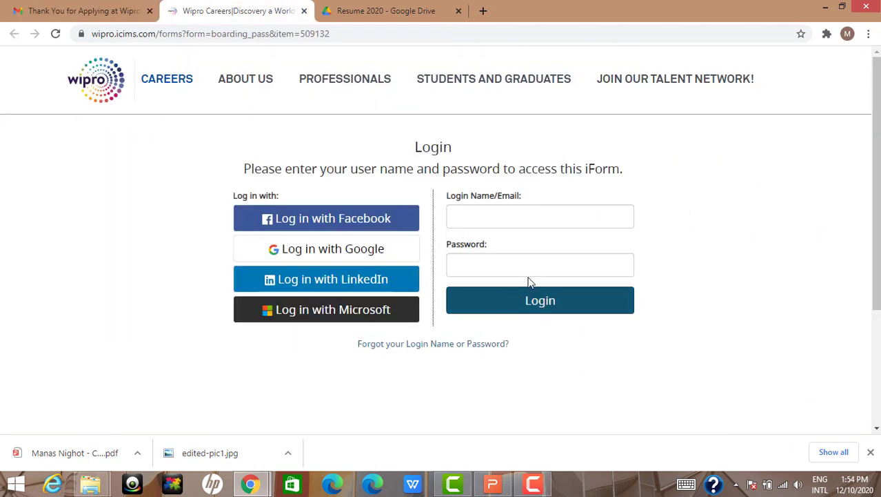
left_click(526, 207)
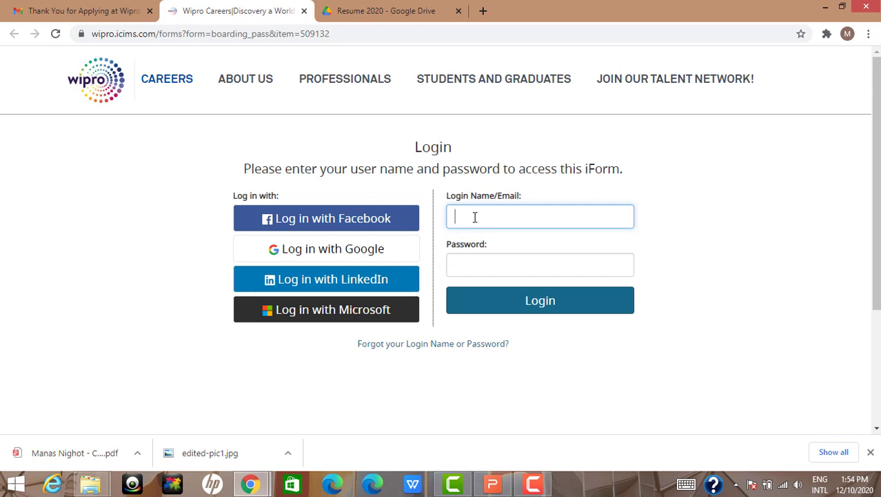
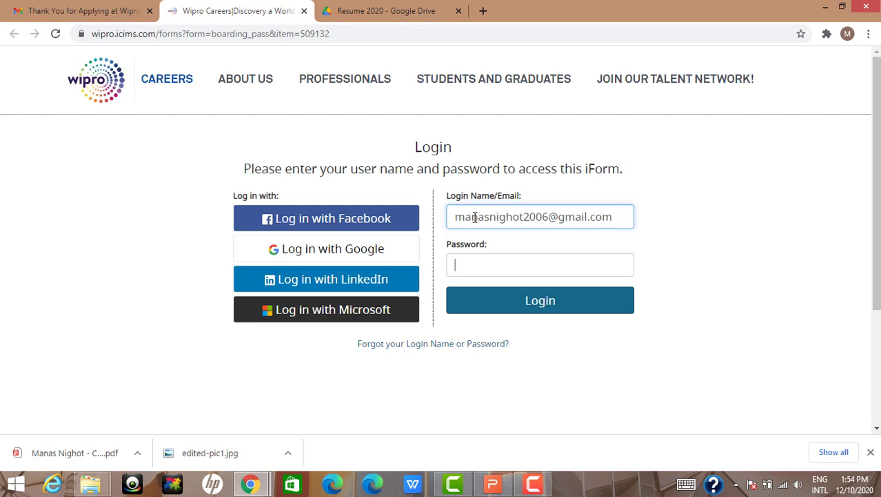
key("Tab")
type("*****")
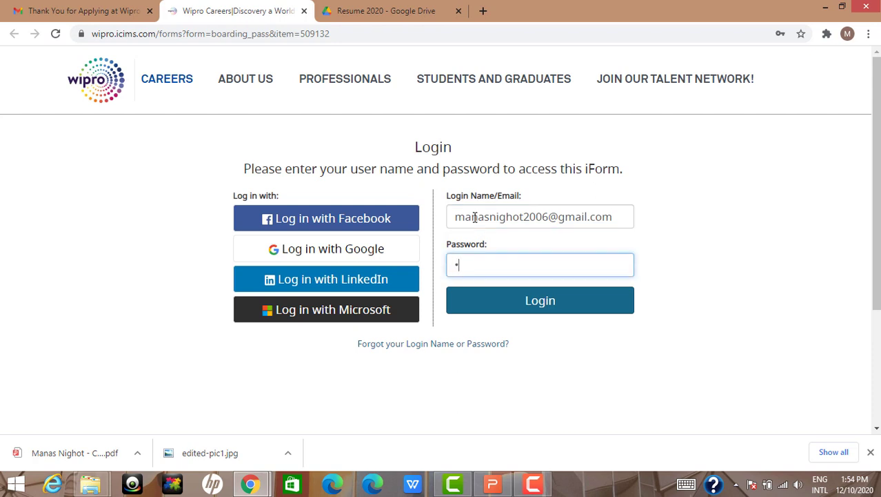
type("*******")
left_click(510, 300)
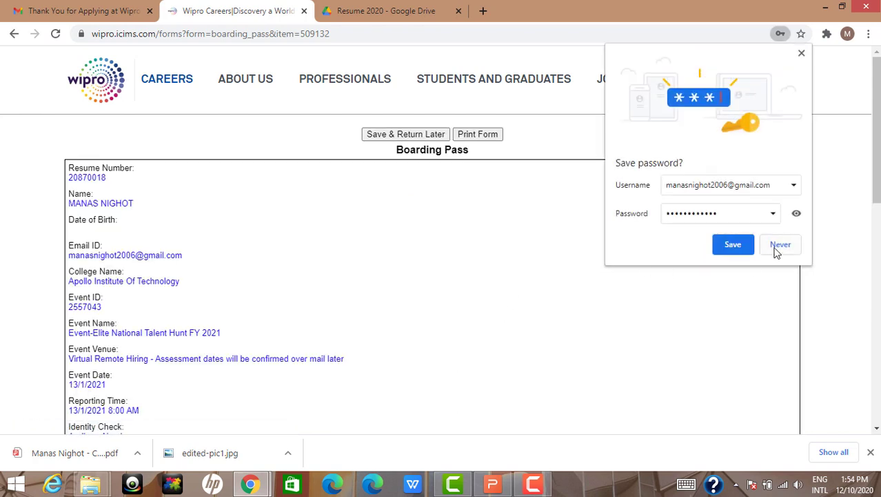
- Decline Chrome's password-saving prompt and save the Boarding Pass with Save & Return Later
left_click(775, 247)
scroll(251, 249, "down", 15)
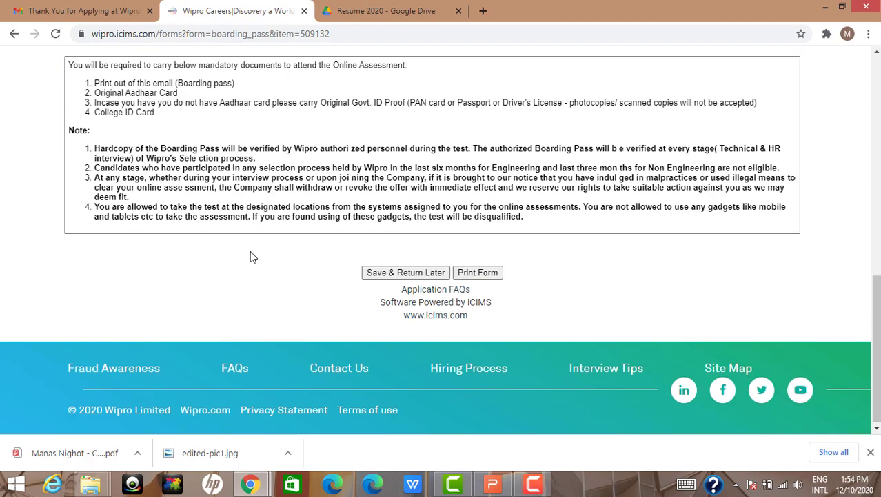
scroll(251, 257, "up", 15)
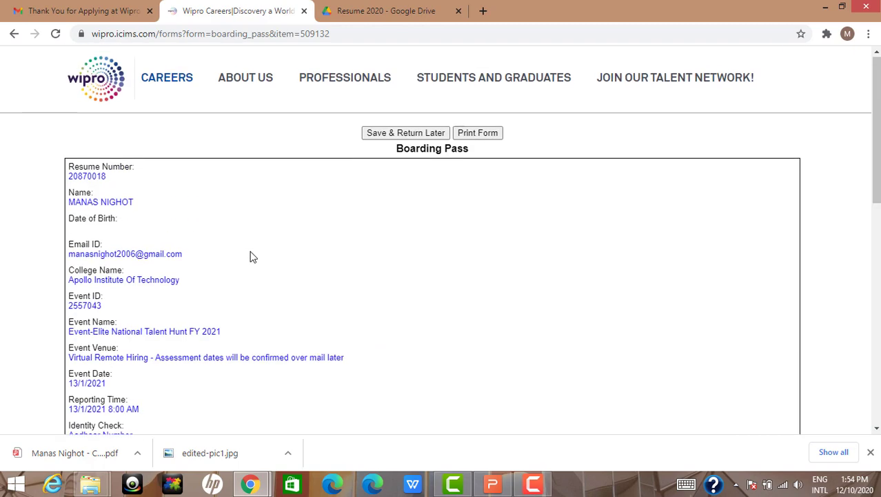
left_click(389, 135)
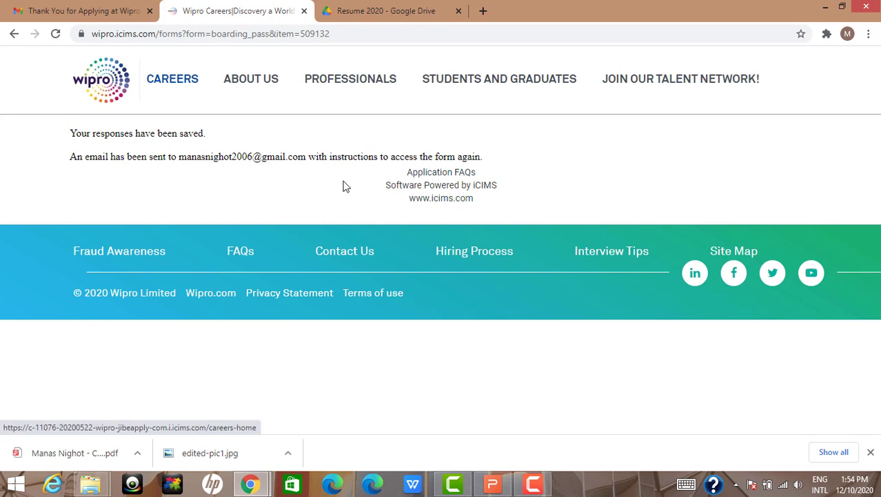
- Go back to the form login and sign in again with the account password
left_click(14, 36)
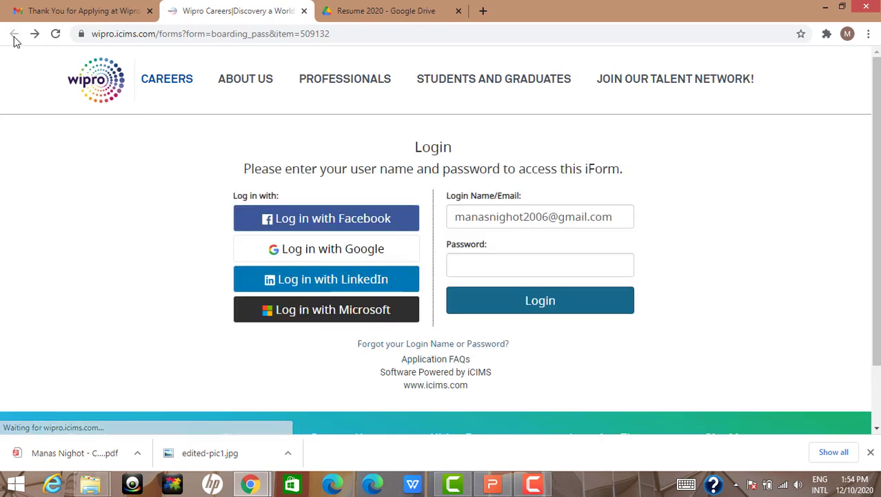
left_click(488, 264)
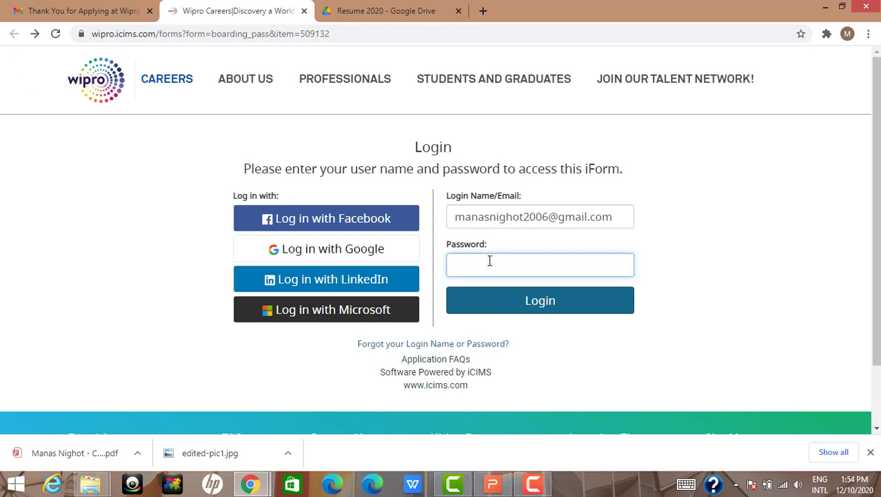
type("•••••••••••")
left_click(546, 303)
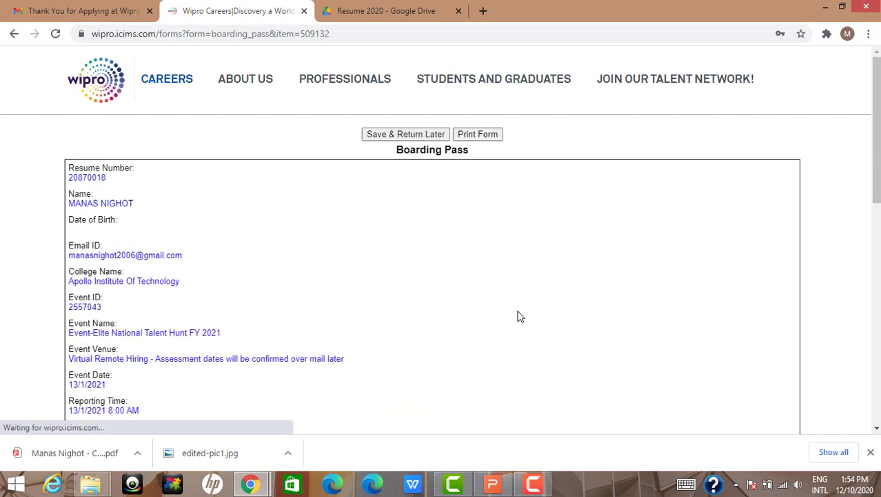
- Choose Print Form to save the Boarding Pass, then dismiss the downloads bar
scroll(440, 211, "down", 10)
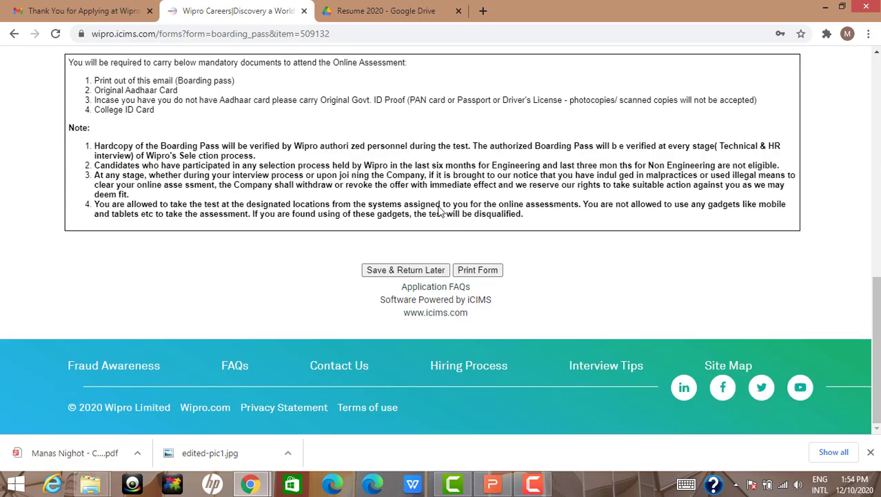
left_click(484, 269)
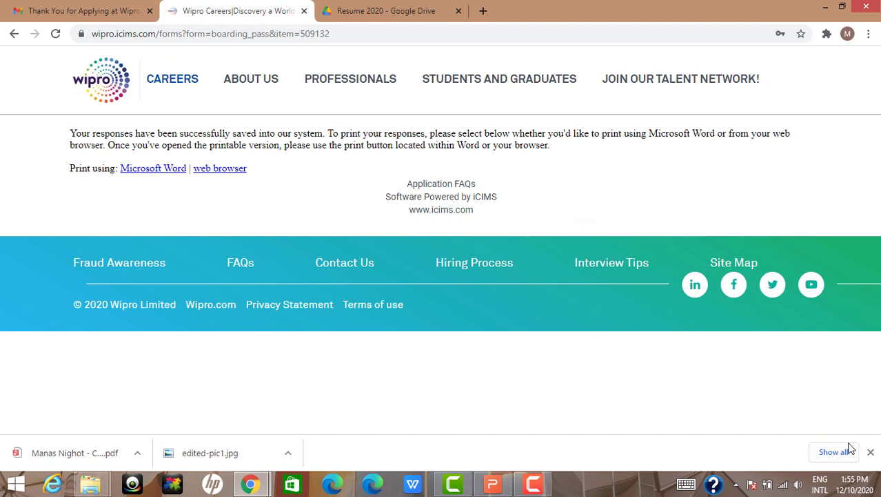
left_click(870, 452)
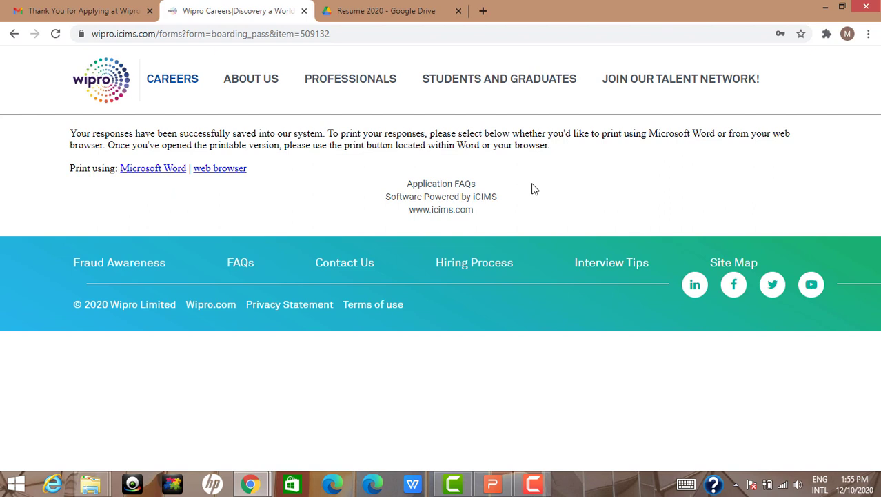